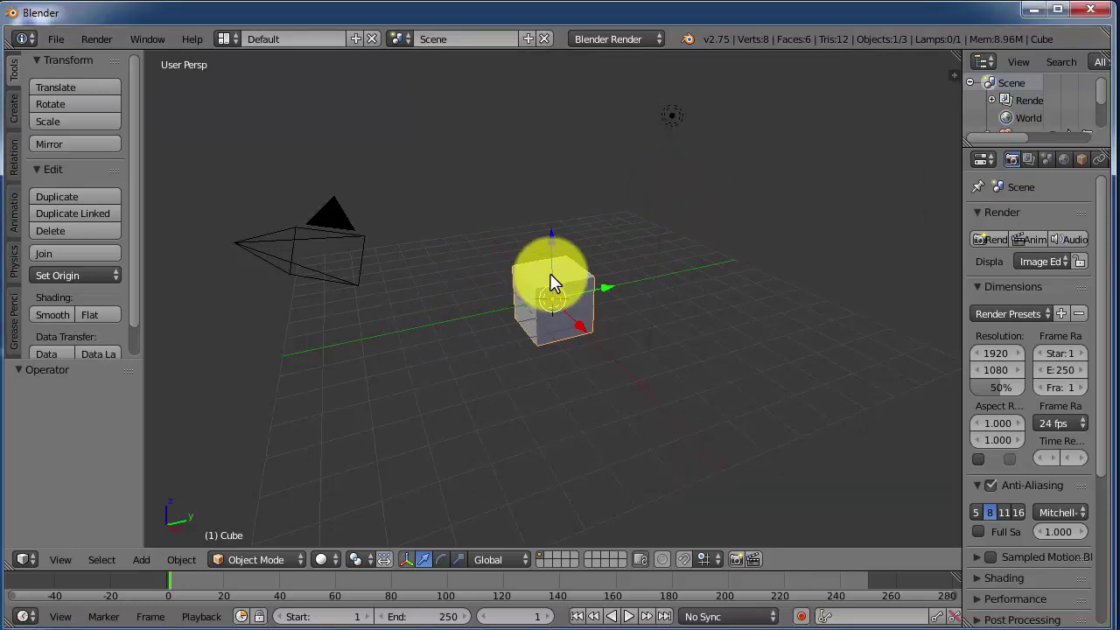
Delete the default cube from the scene
{"action": "left_click_drag", "start_coordinate": [554, 236], "coordinate": [546, 200]}
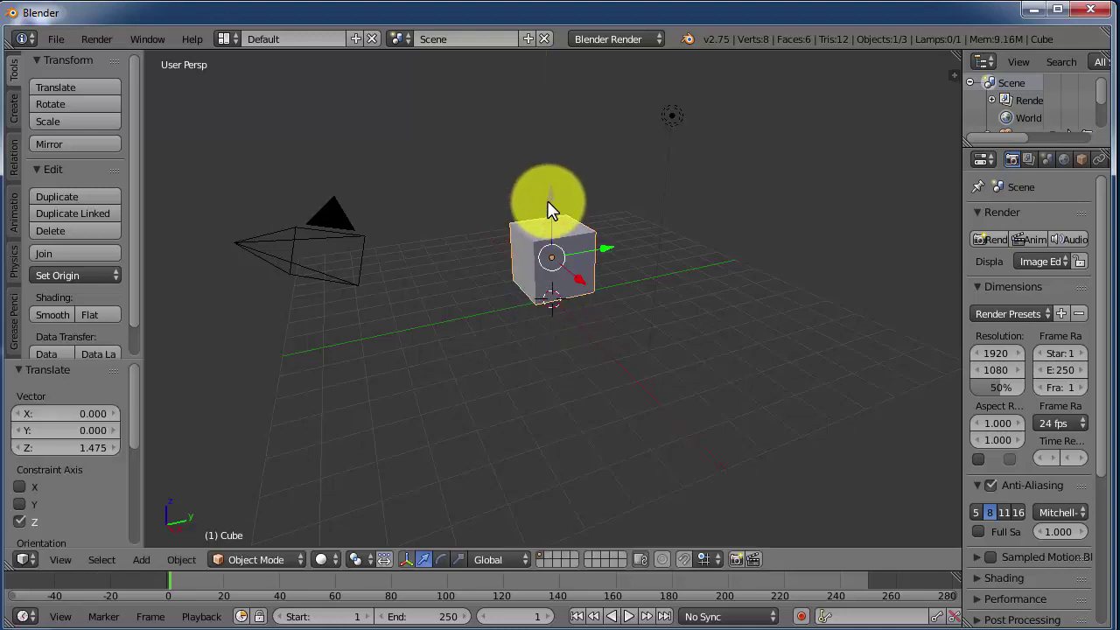
{"action": "key", "text": "x"}
{"action": "left_click", "coordinate": [519, 203]}
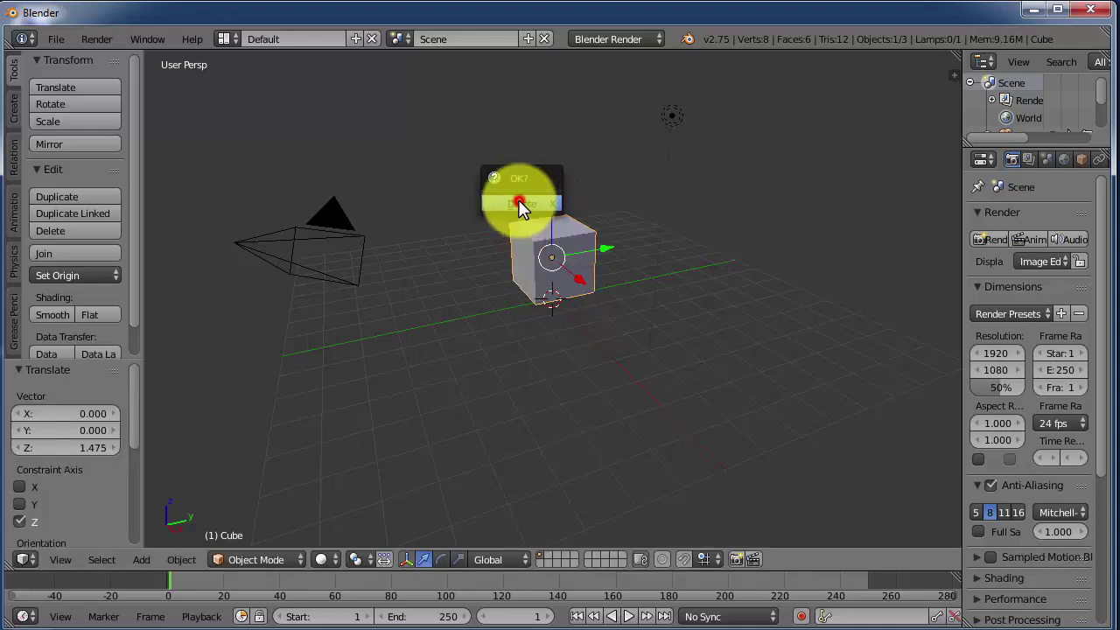
Add a cylinder mesh and raise it about 1.65 units along the Z axis
{"action": "left_click", "coordinate": [14, 117]}
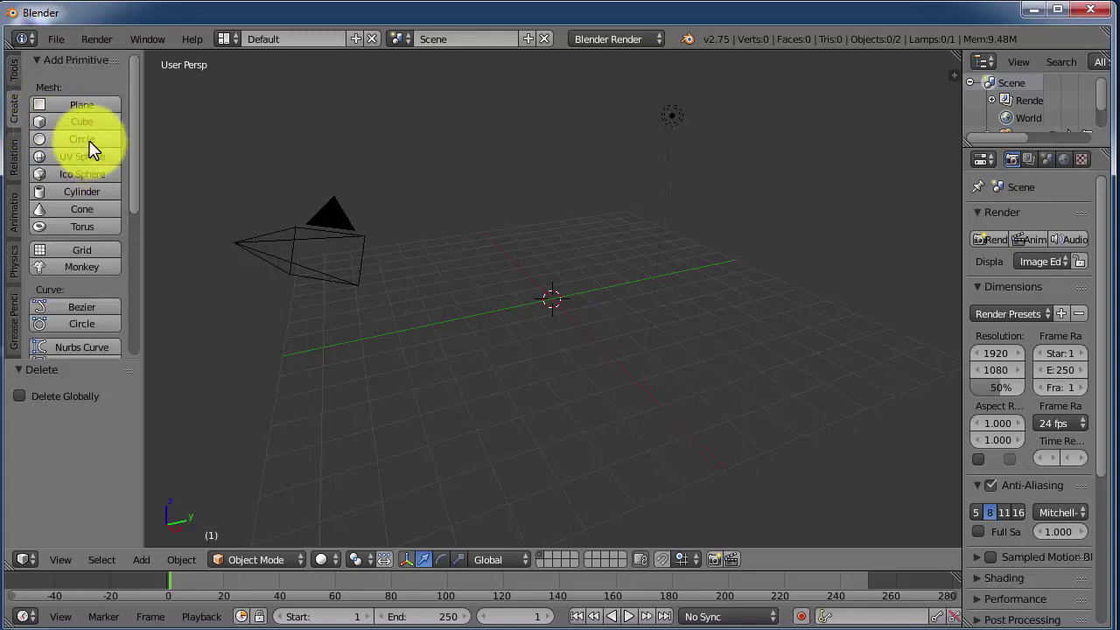
{"action": "left_click", "coordinate": [70, 191]}
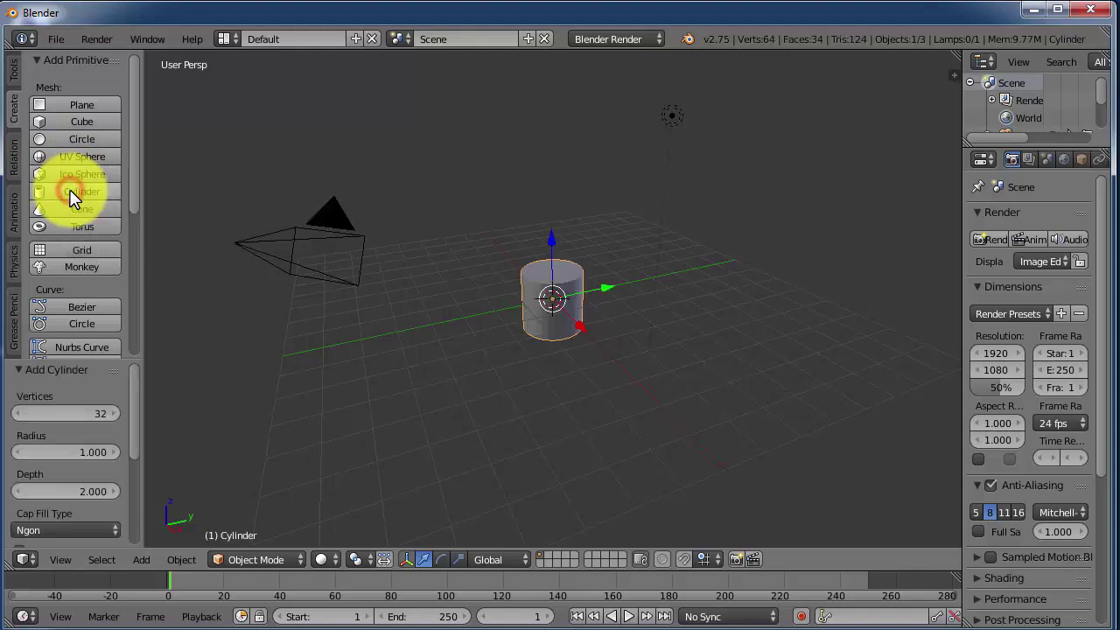
{"action": "left_click_drag", "start_coordinate": [555, 243], "coordinate": [549, 194]}
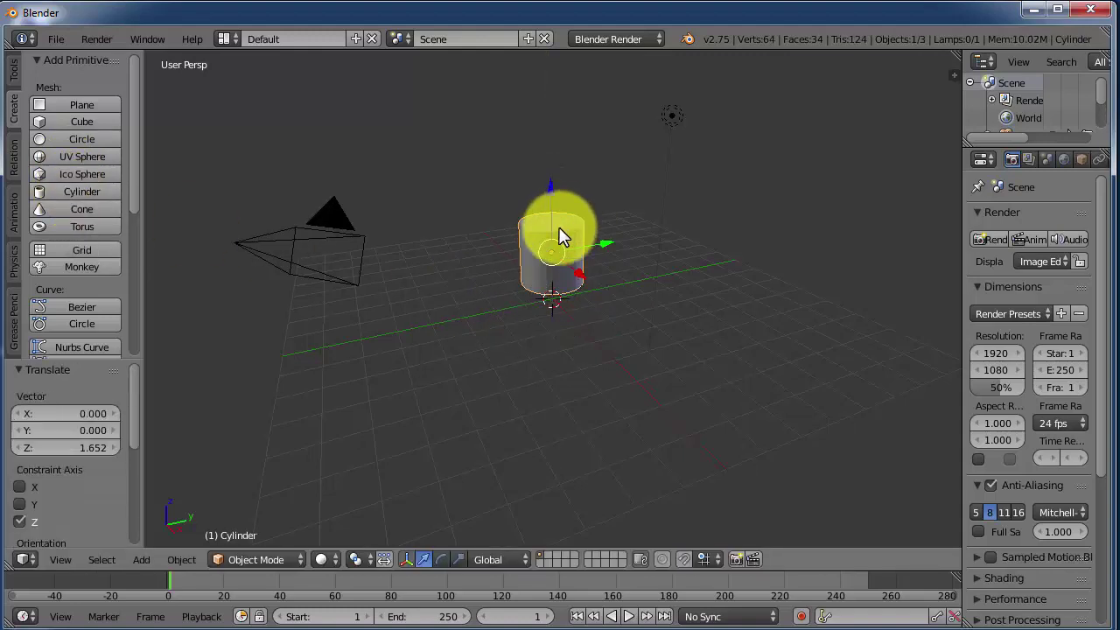
Scale the cylinder uniformly by about 1.12, and flatten it into a disc by scaling about 0.155 along Z
{"action": "left_click", "coordinate": [13, 72]}
{"action": "left_click", "coordinate": [61, 118]}
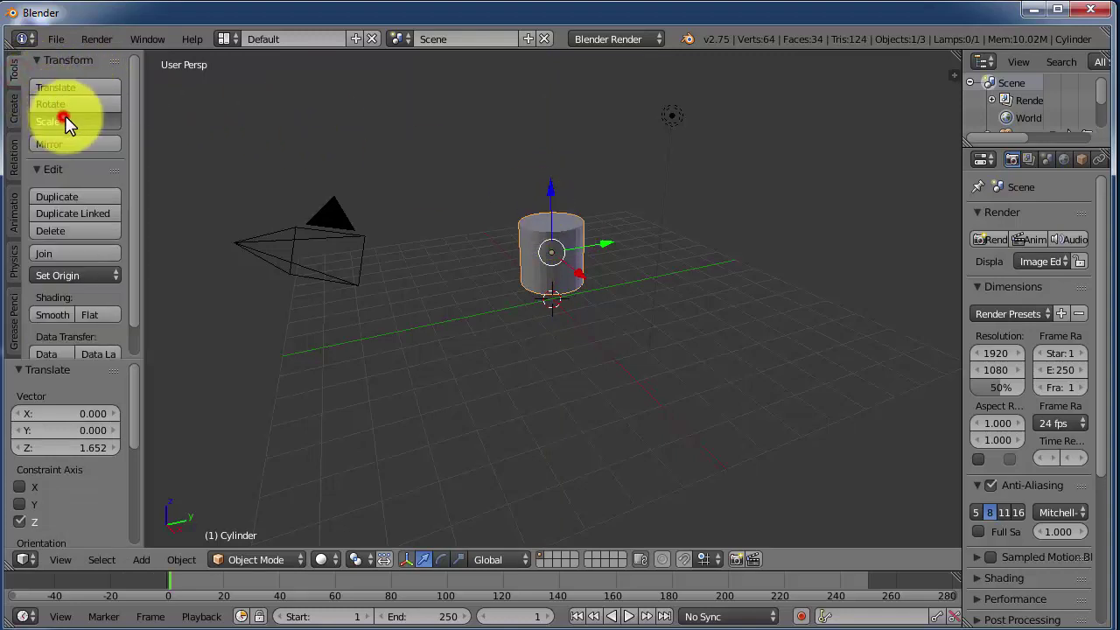
{"action": "left_click", "coordinate": [949, 133]}
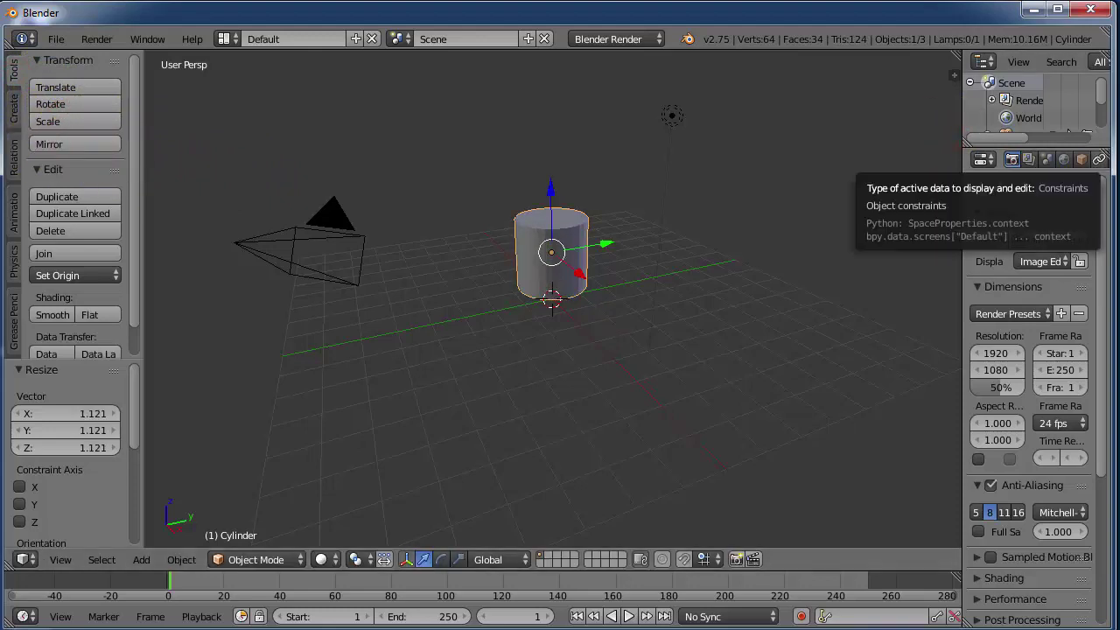
{"action": "key", "text": "s"}
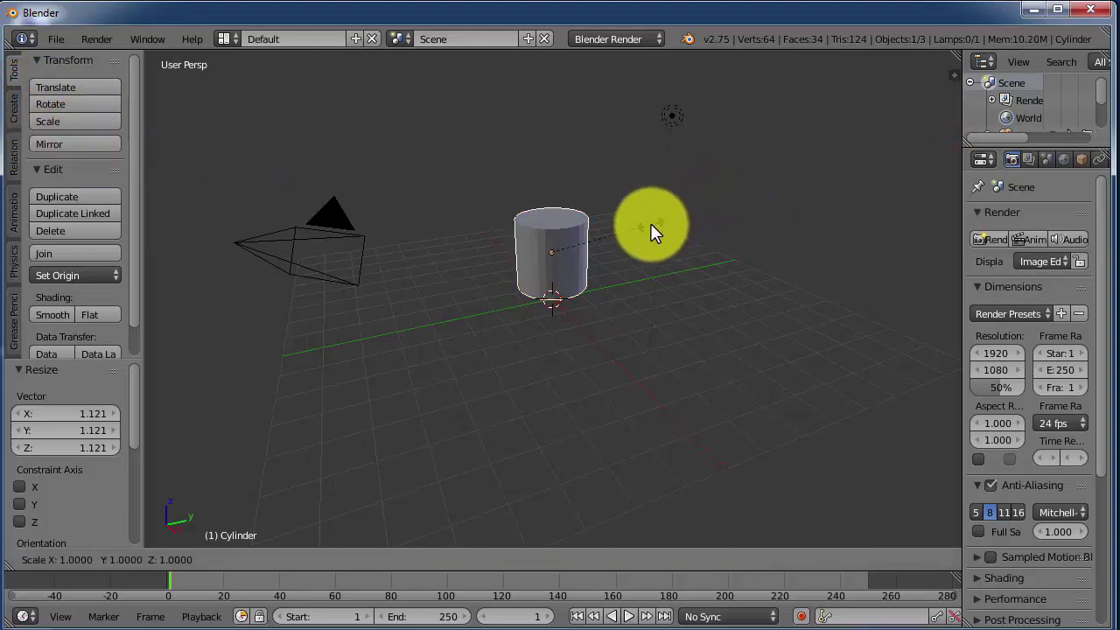
{"action": "key", "text": "z"}
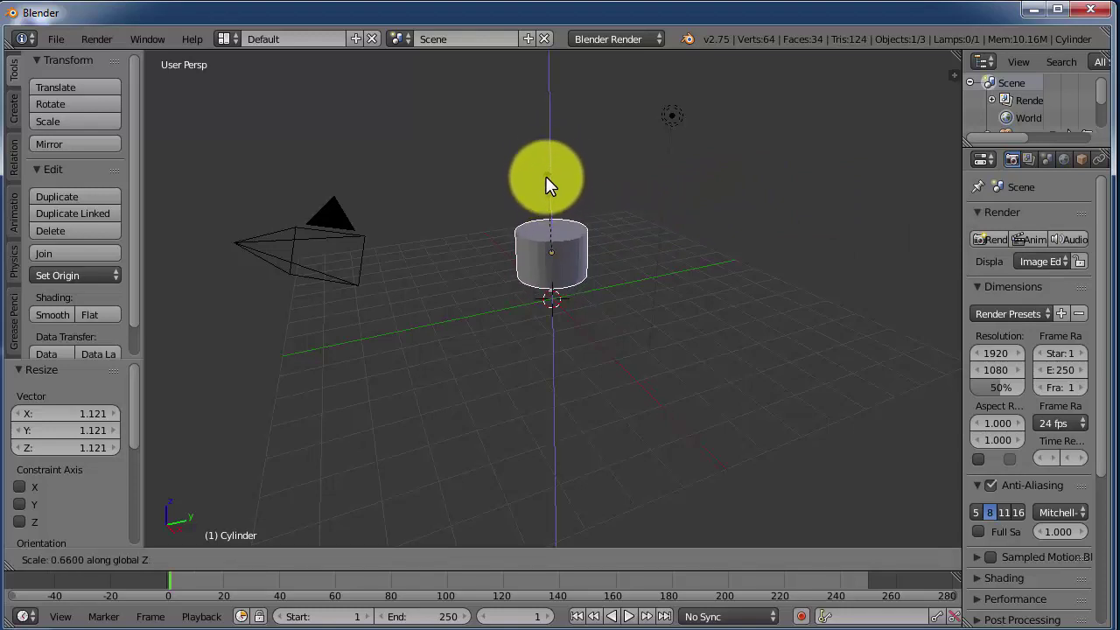
{"action": "left_click", "coordinate": [556, 235]}
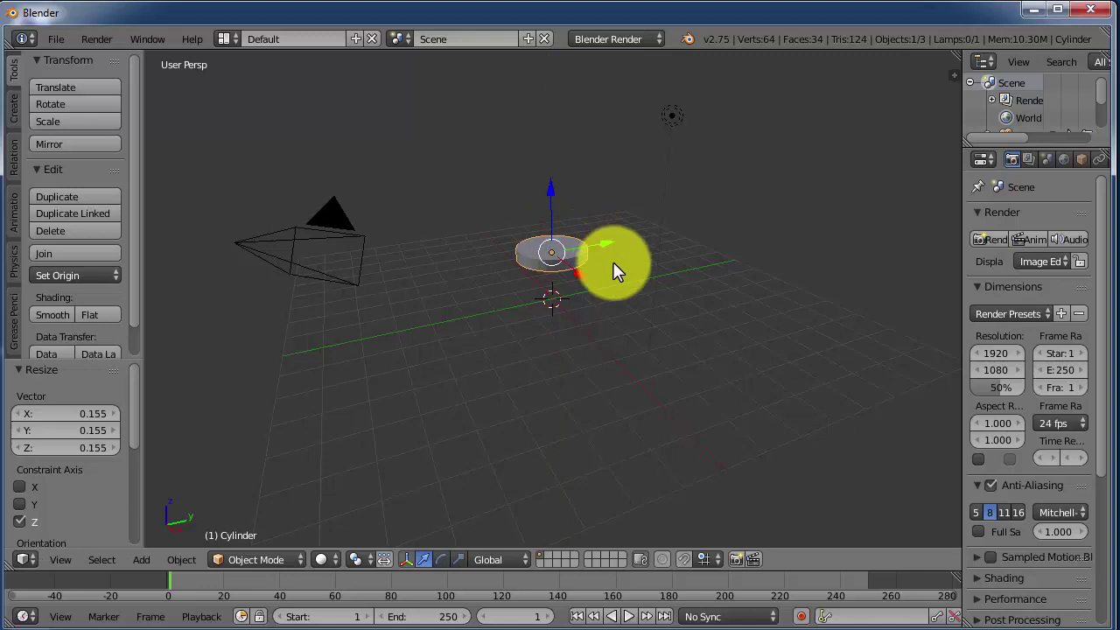
Put the flattened cylinder into Edit Mode, switch to face selection and select all of its faces
{"action": "scroll", "coordinate": [595, 286], "scroll_direction": "down", "scroll_amount": 2}
{"action": "scroll", "coordinate": [595, 286], "scroll_direction": "up", "scroll_amount": 7}
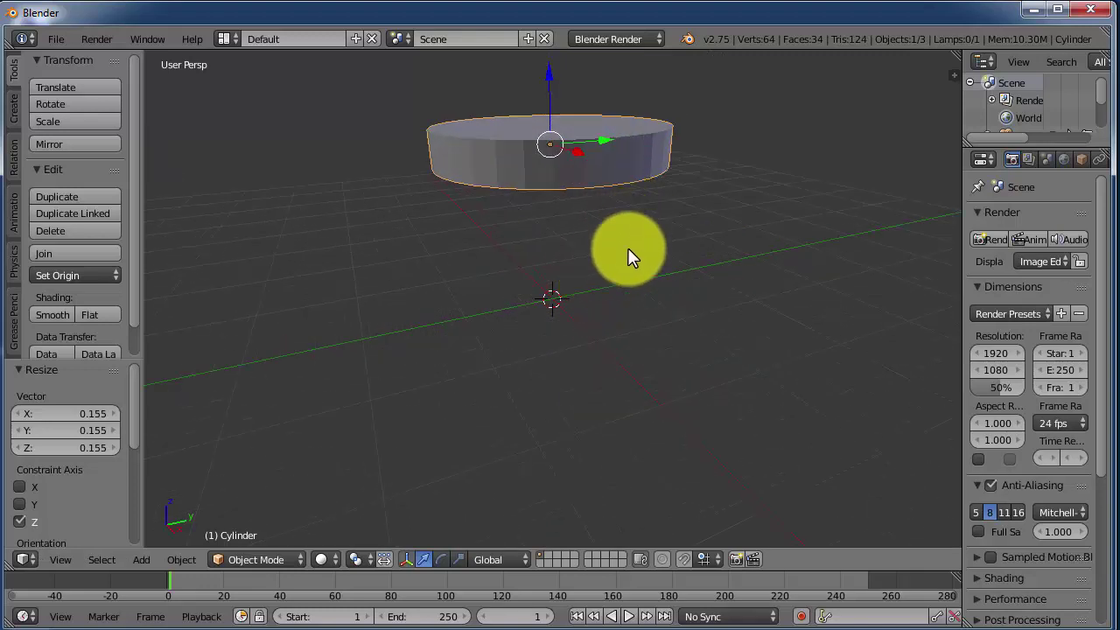
{"action": "middle_click_drag", "start_coordinate": [630, 250], "coordinate": [624, 296]}
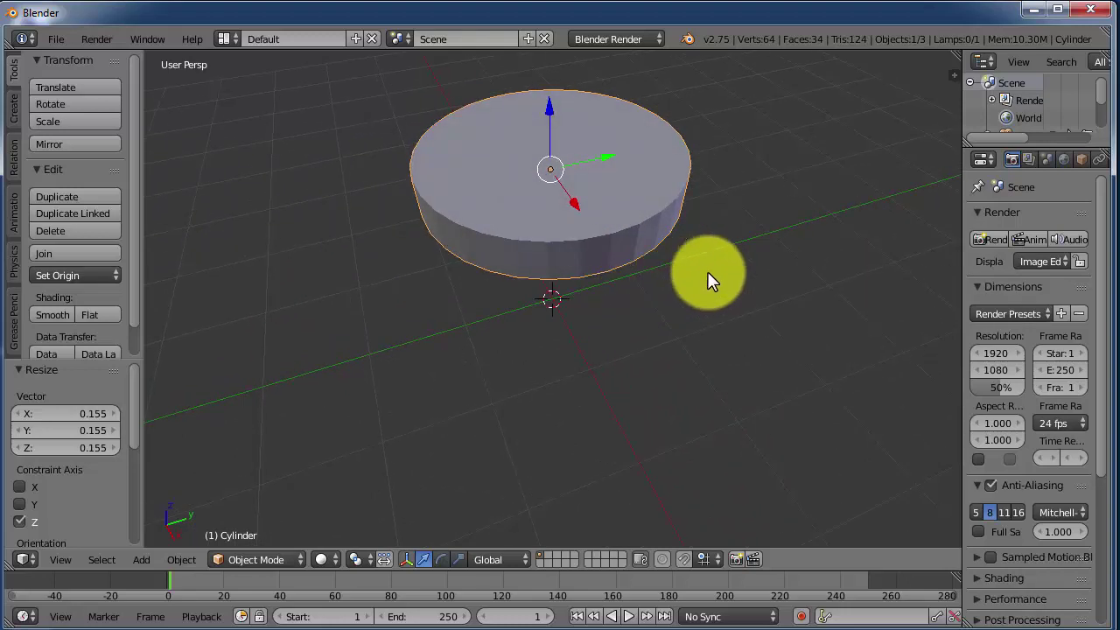
{"action": "middle_click_drag", "start_coordinate": [707, 273], "coordinate": [598, 341]}
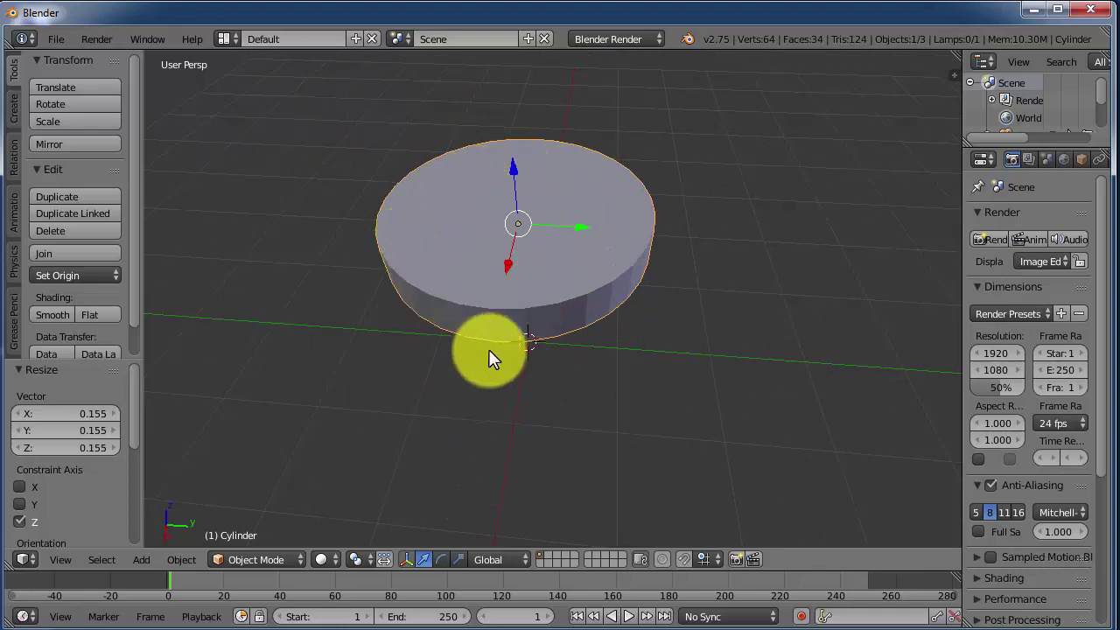
{"action": "left_click", "coordinate": [277, 558]}
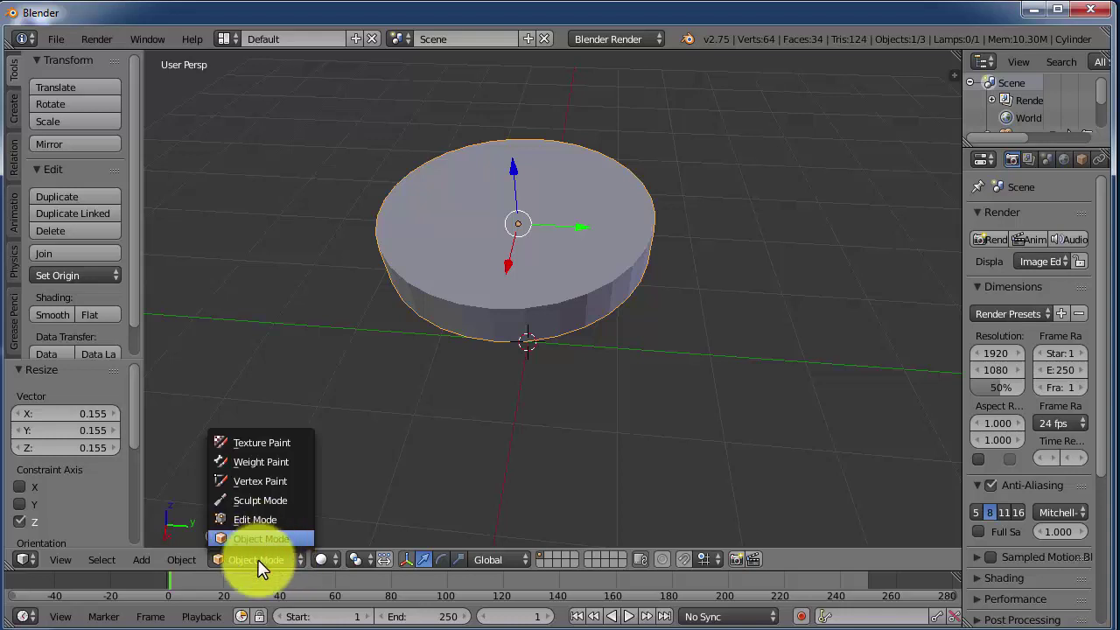
{"action": "left_click", "coordinate": [255, 520]}
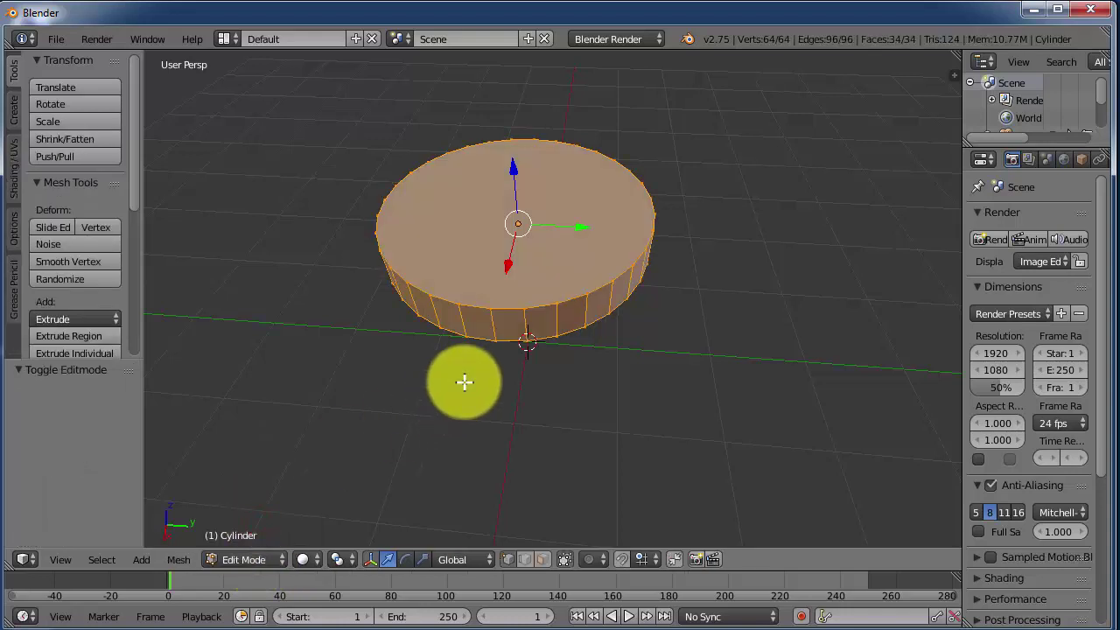
{"action": "left_click", "coordinate": [539, 559]}
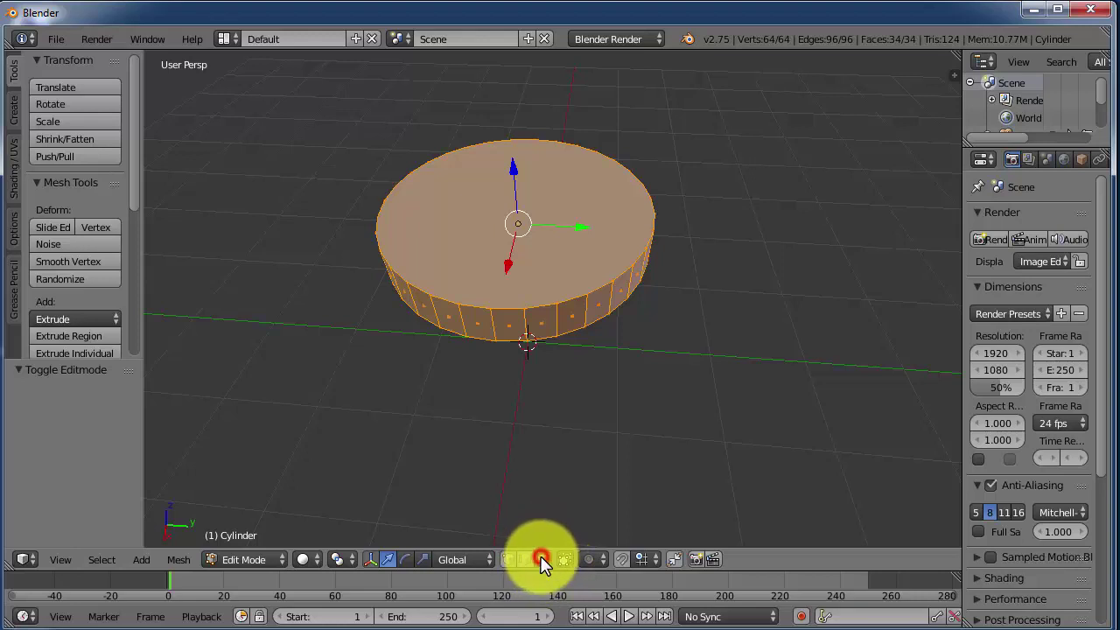
{"action": "right_click", "coordinate": [495, 327]}
{"action": "right_click", "coordinate": [492, 270]}
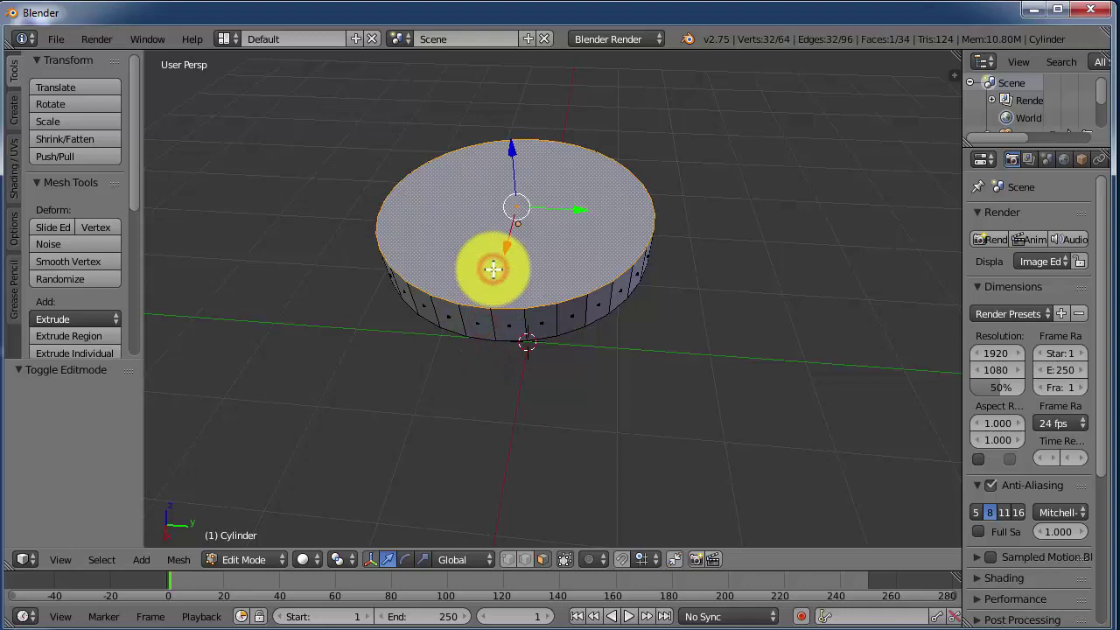
{"action": "key", "text": "a"}
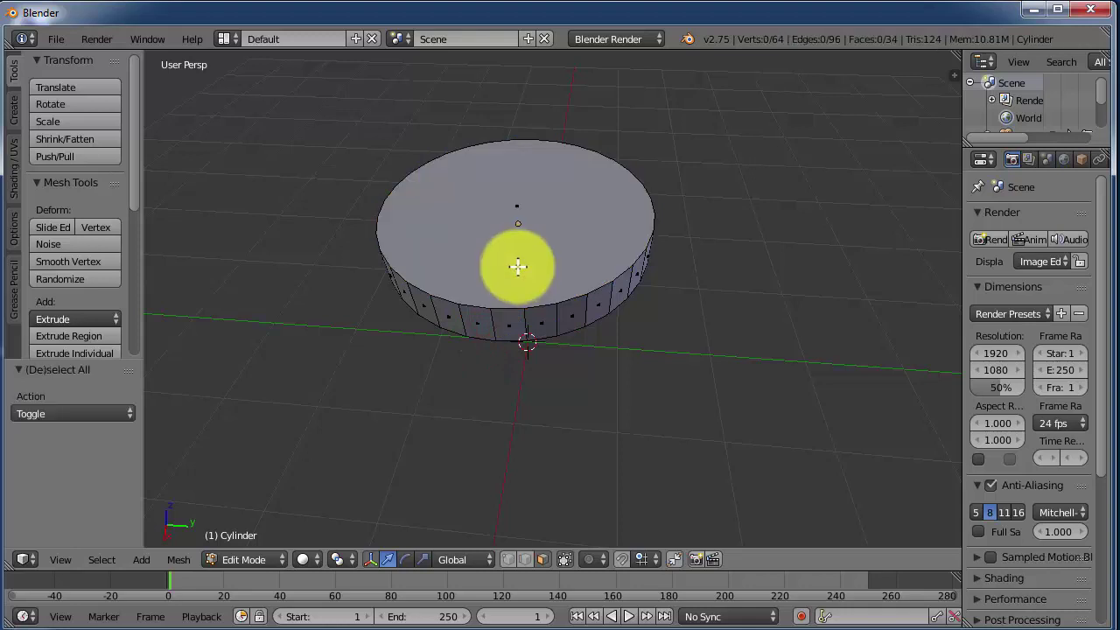
{"action": "key", "text": "a"}
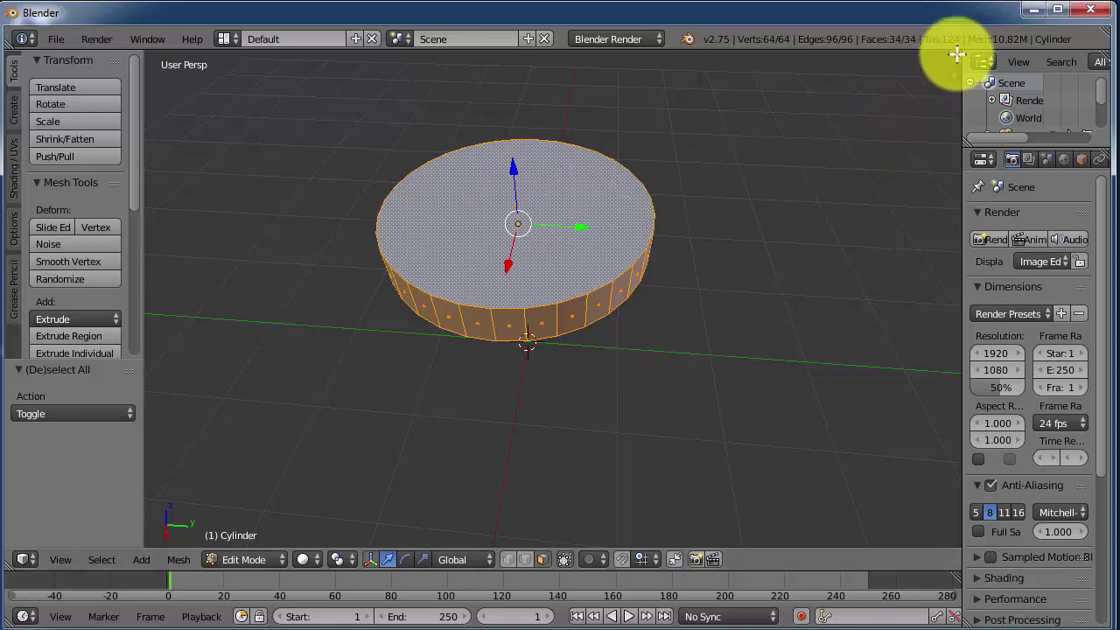
Split the 3D view into two side-by-side areas and make the new one a UV/Image Editor
{"action": "left_click_drag", "start_coordinate": [960, 51], "coordinate": [485, 94]}
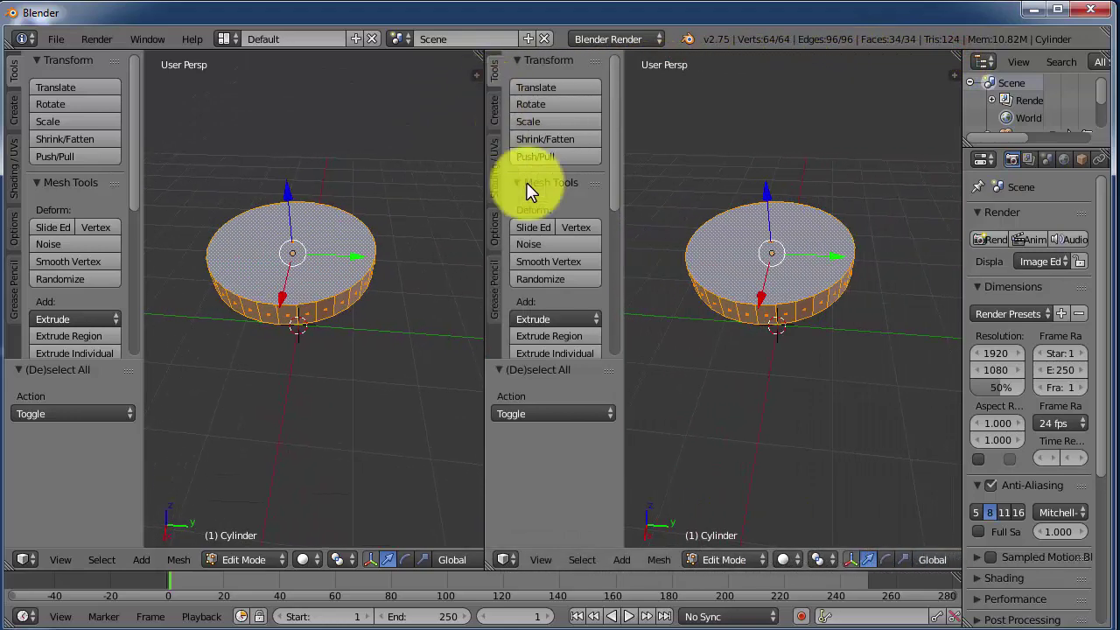
{"action": "left_click", "coordinate": [502, 559]}
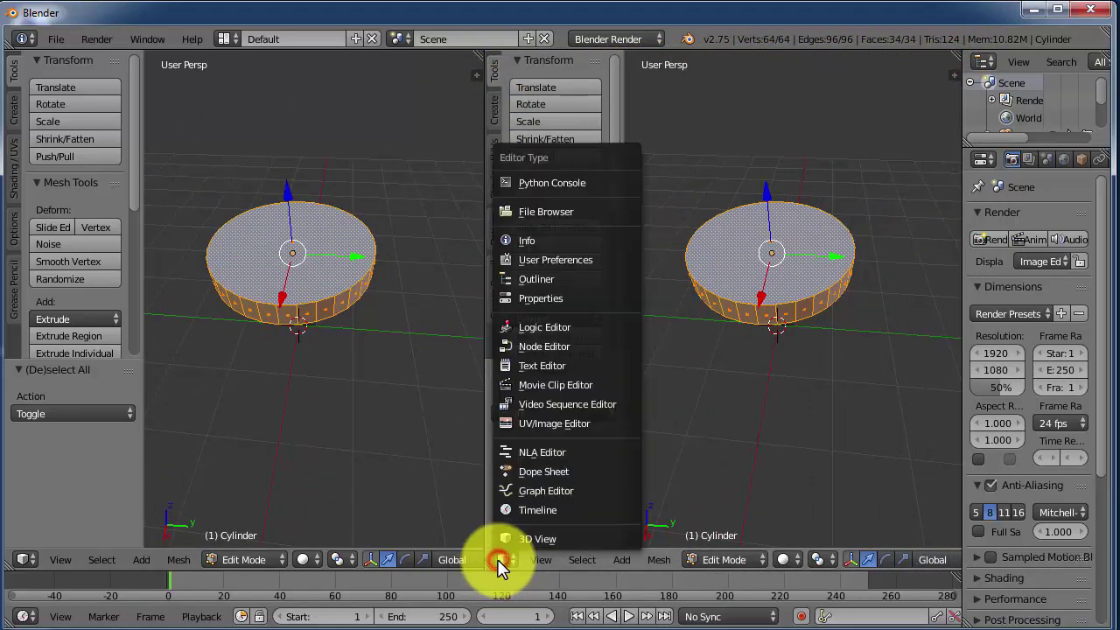
{"action": "left_click", "coordinate": [538, 422]}
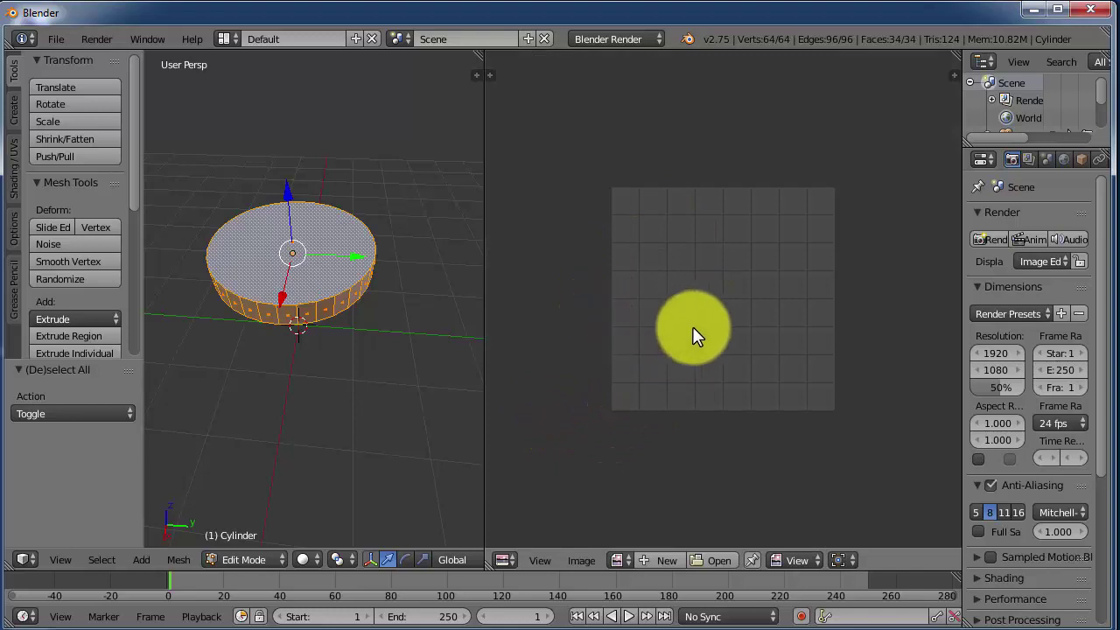
{"action": "scroll", "coordinate": [695, 330], "scroll_direction": "up", "scroll_amount": 2}
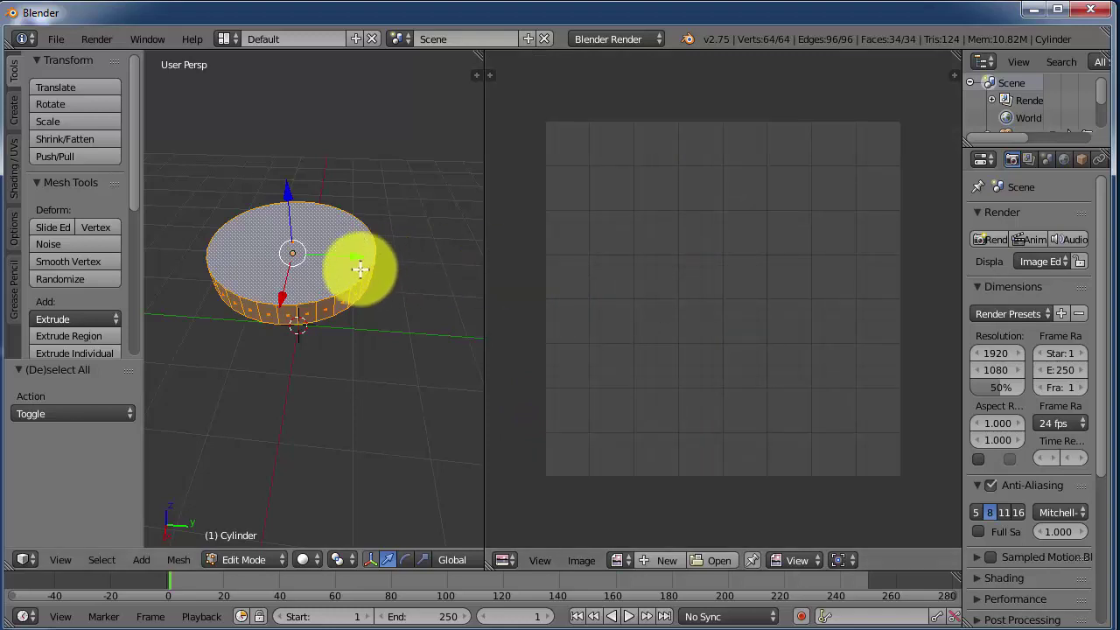
Unwrap all faces of the disc with Smart UV Project, using angle limit 66, island margin 0 and Correct Aspect on
{"action": "right_click", "coordinate": [298, 290]}
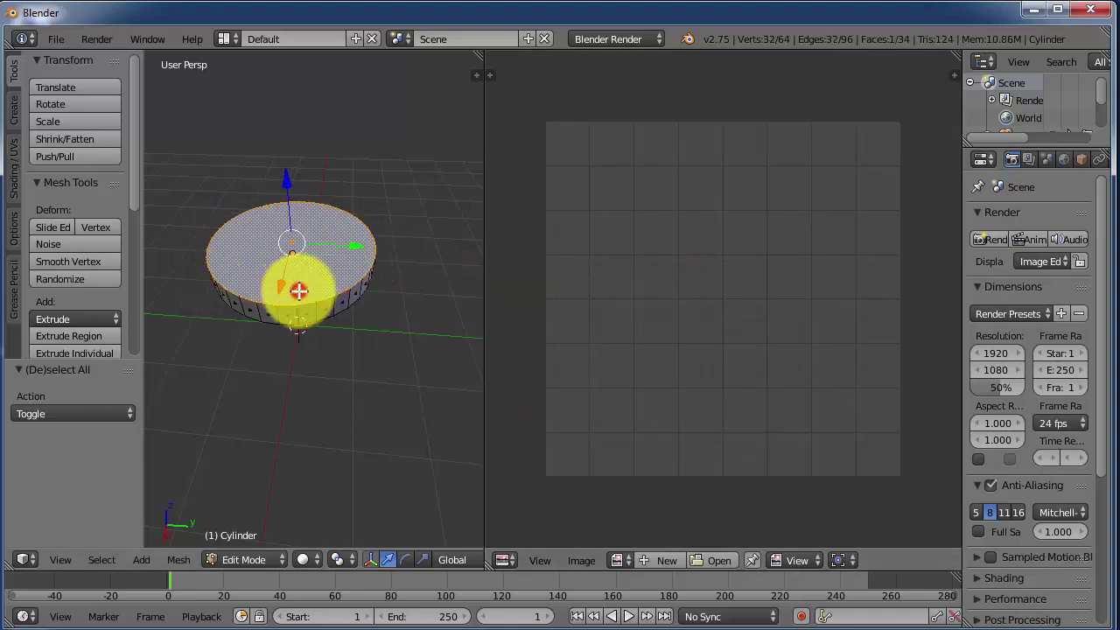
{"action": "key", "text": "a"}
{"action": "key", "text": "a"}
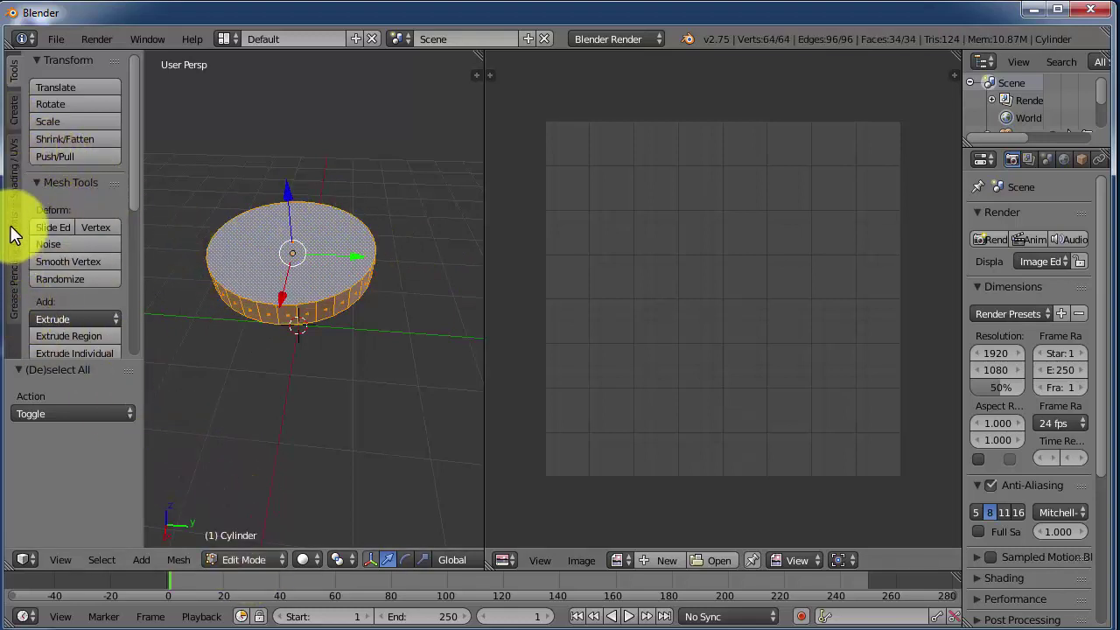
{"action": "left_click", "coordinate": [13, 194]}
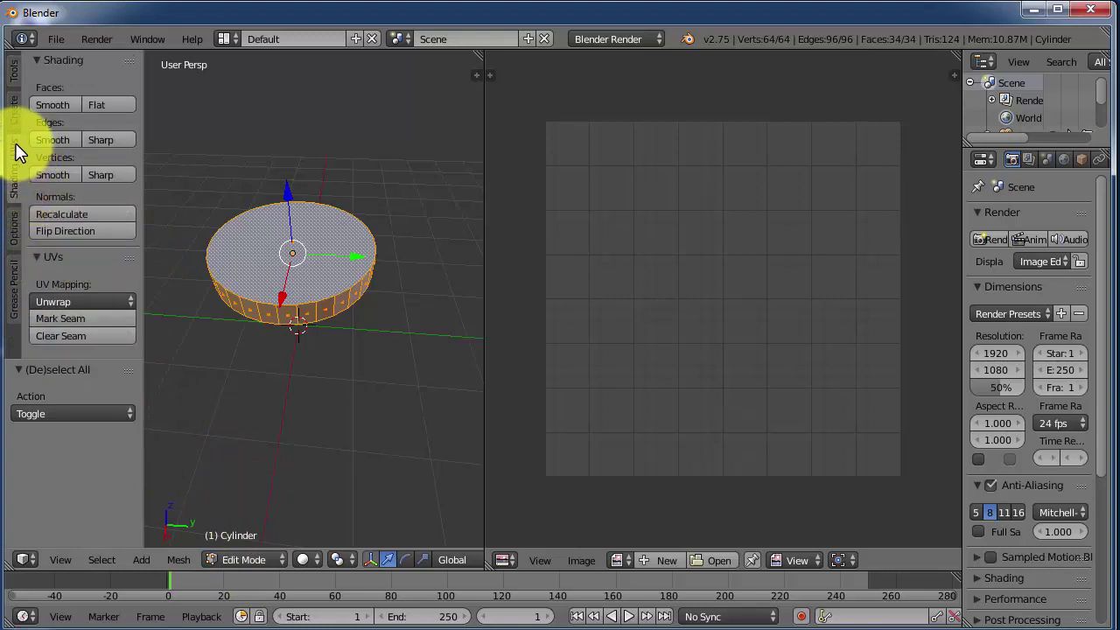
{"action": "left_click", "coordinate": [81, 306]}
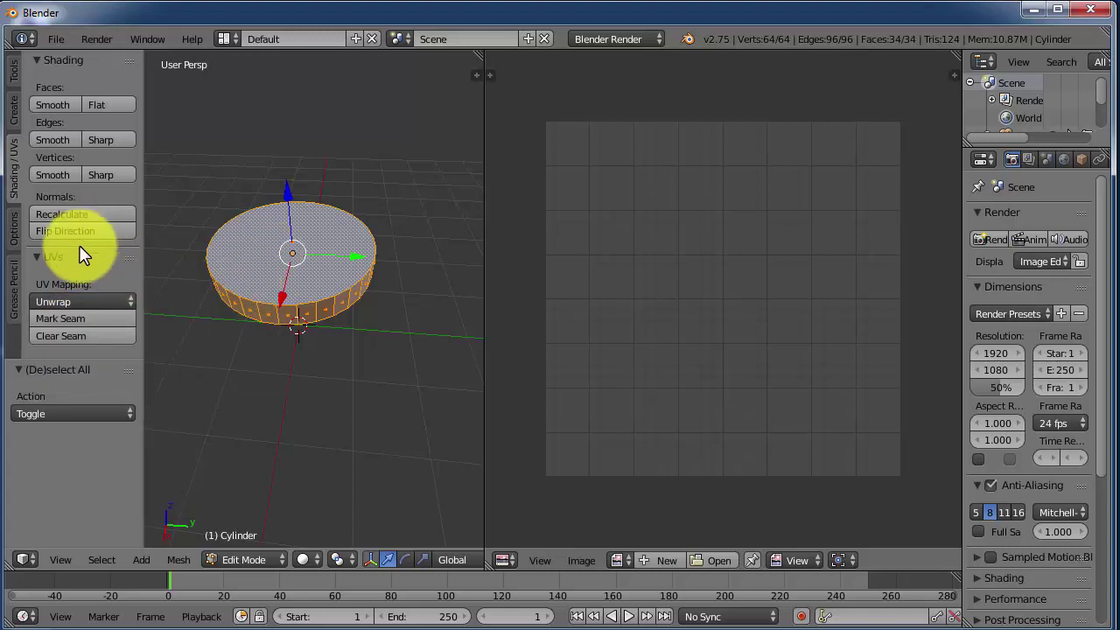
{"action": "left_click", "coordinate": [66, 301]}
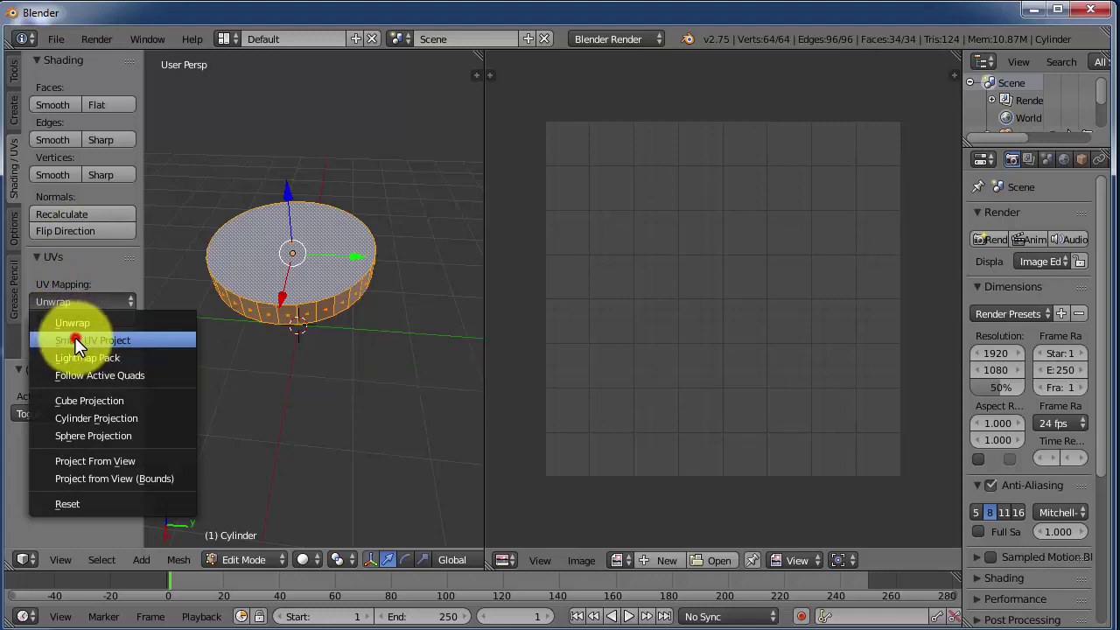
{"action": "left_click", "coordinate": [75, 340]}
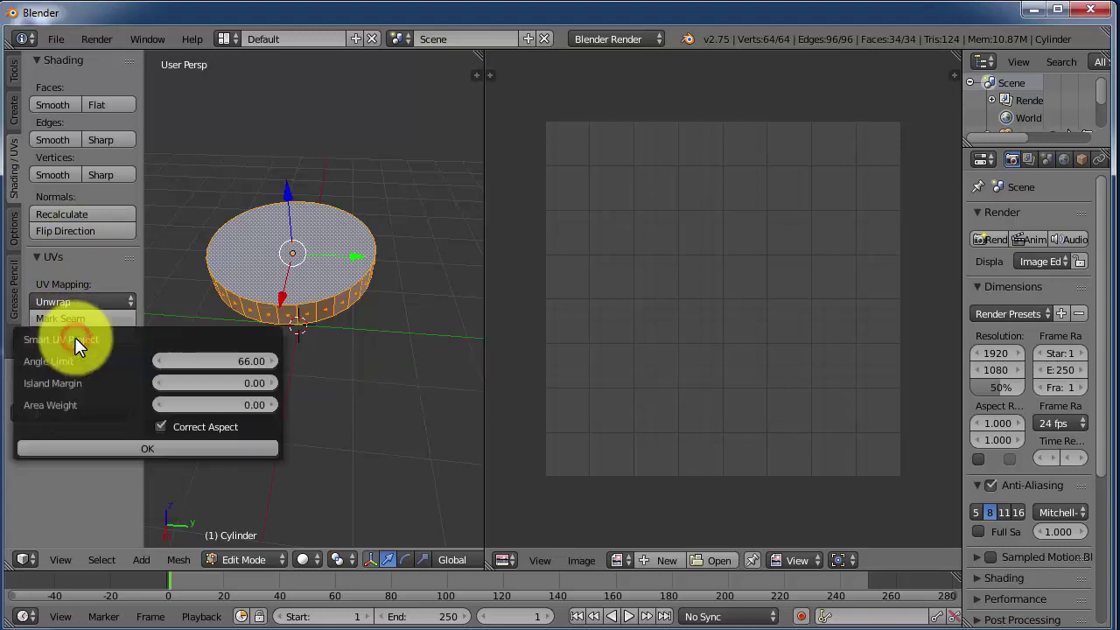
{"action": "left_click", "coordinate": [164, 444]}
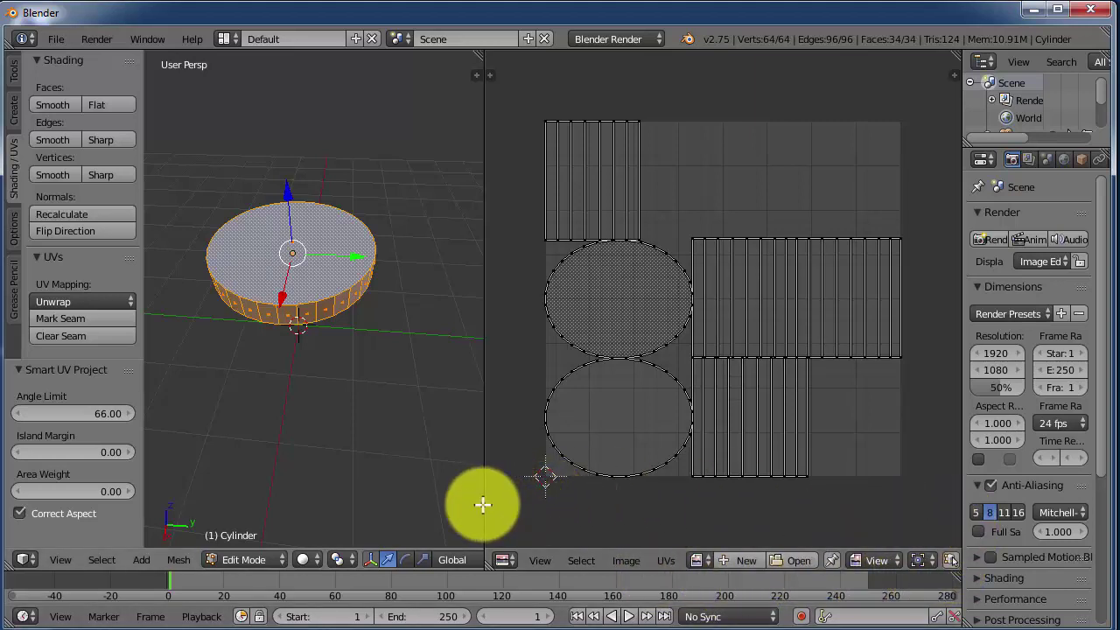
Widen the UV editor and, in island selection mode, scale the topmost side-face island by about 0.376 along Y
{"action": "left_click_drag", "start_coordinate": [483, 502], "coordinate": [424, 498]}
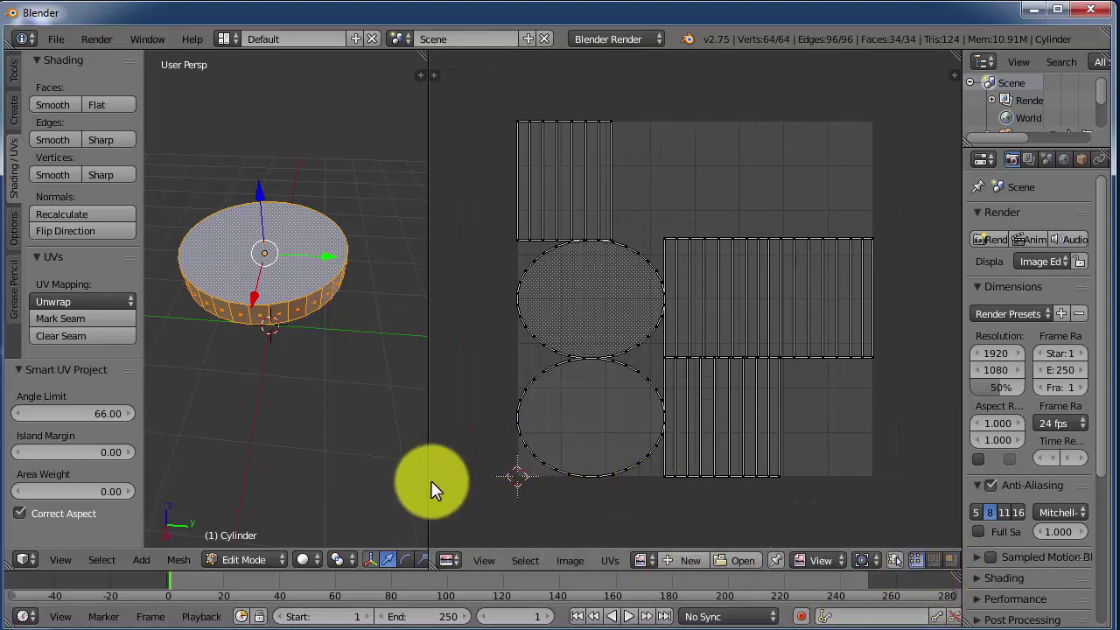
{"action": "left_click_drag", "start_coordinate": [427, 486], "coordinate": [390, 487]}
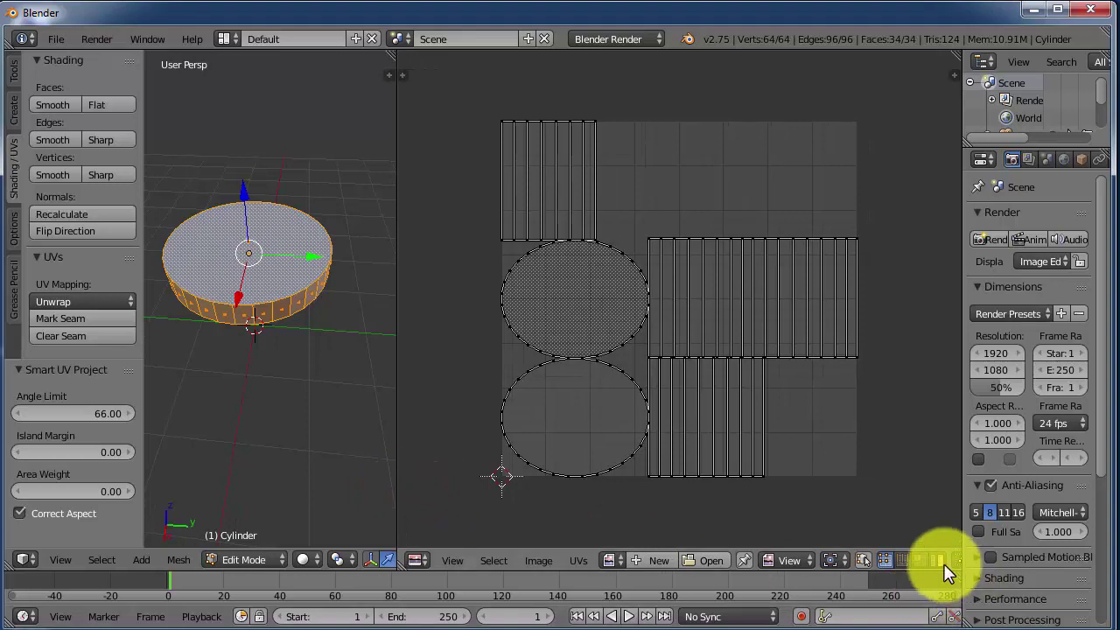
{"action": "right_click", "coordinate": [556, 175]}
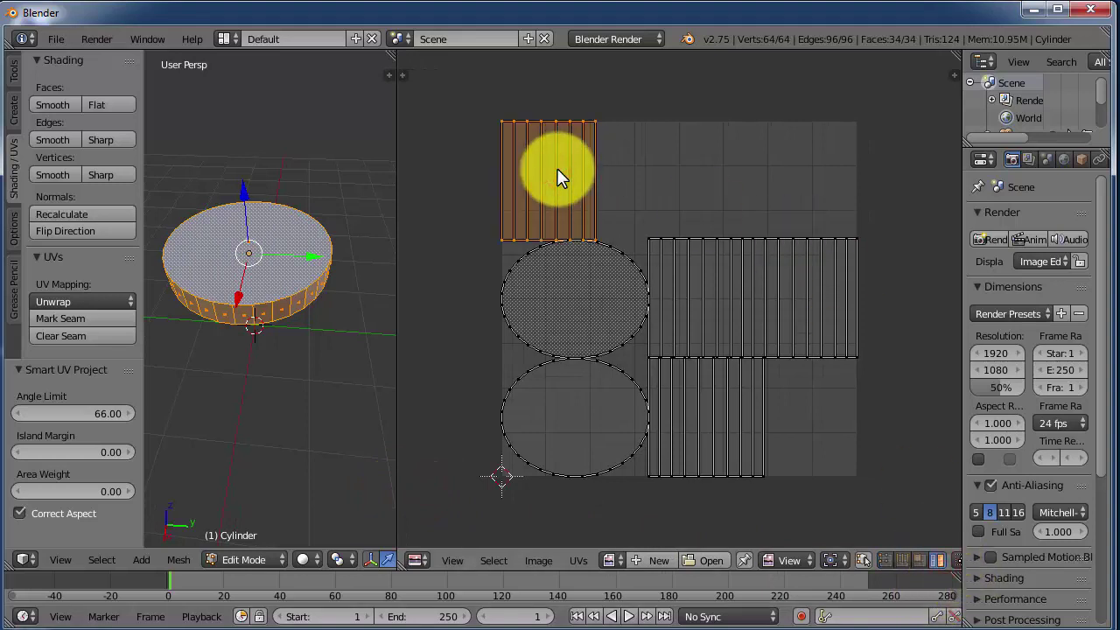
{"action": "key", "text": "s"}
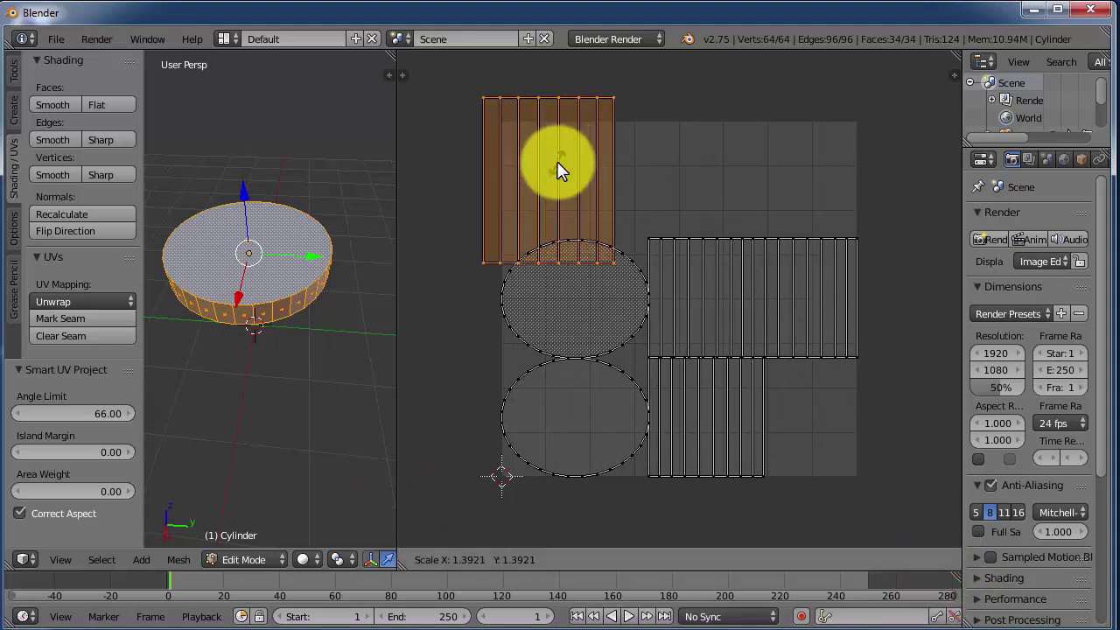
{"action": "key", "text": "y"}
{"action": "left_click", "coordinate": [550, 175]}
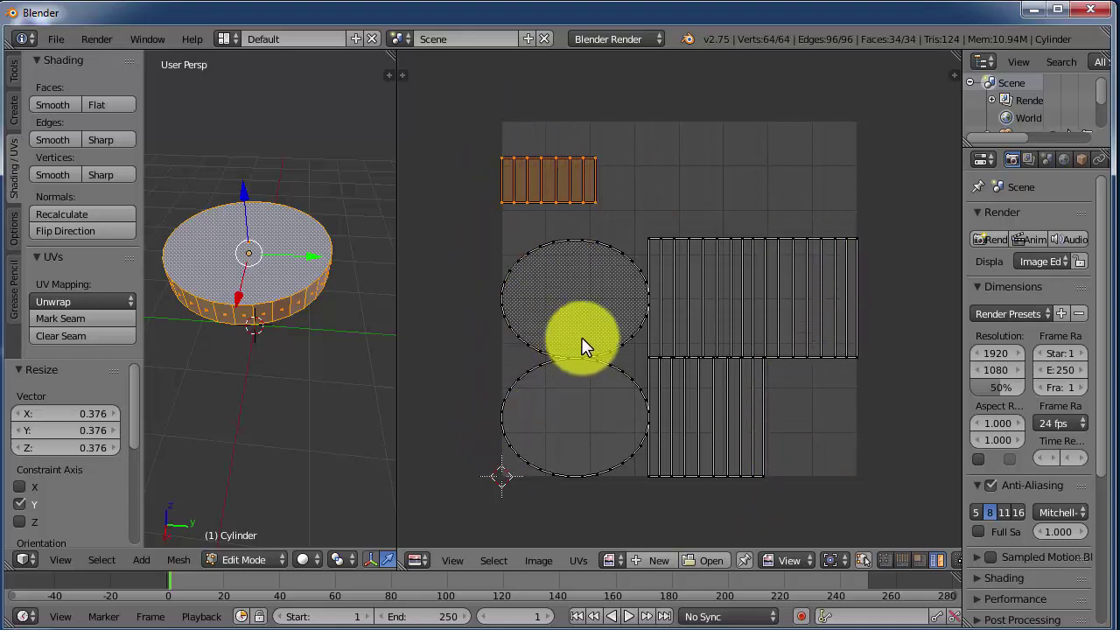
Select the upper circular UV island, then widen the 3D view while switching the disc to Object Mode and back to Edit Mode
{"action": "key", "text": "l"}
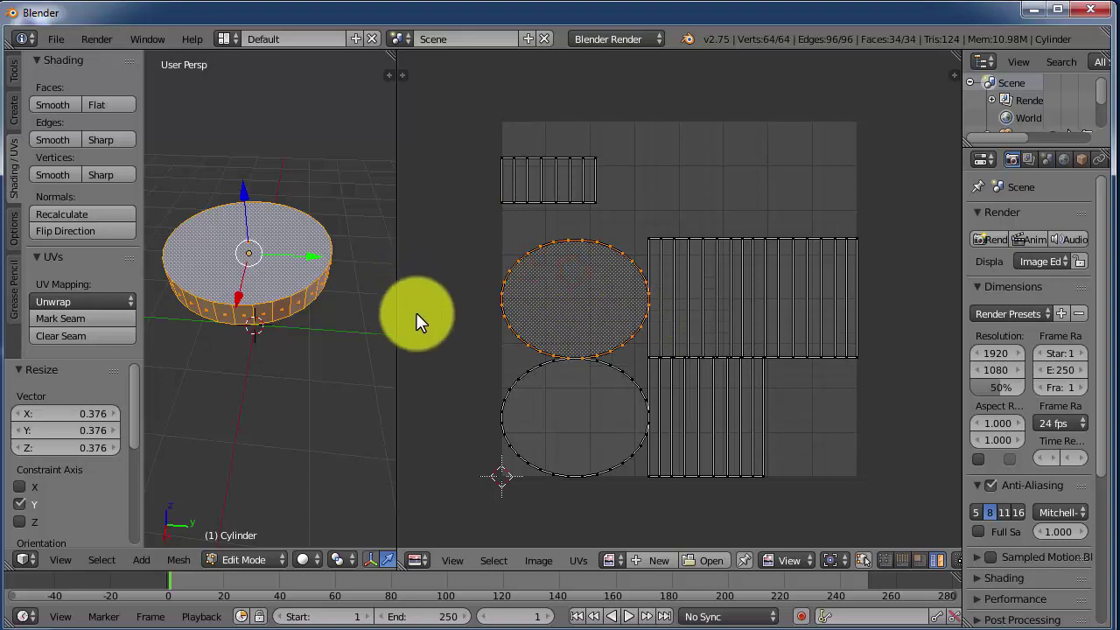
{"action": "left_click", "coordinate": [246, 557]}
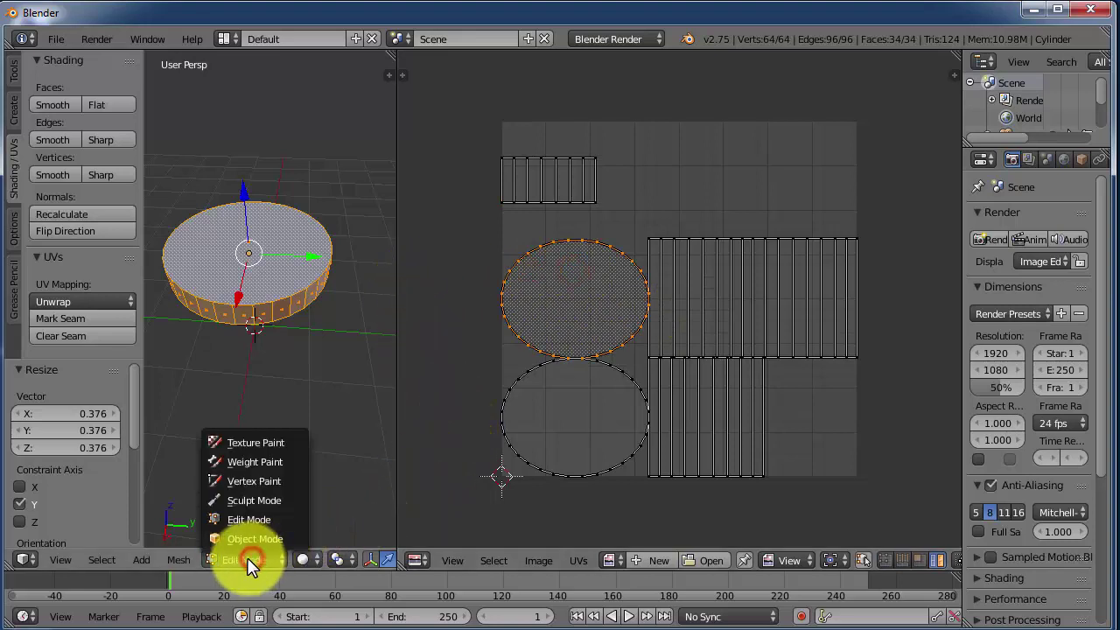
{"action": "left_click", "coordinate": [242, 539]}
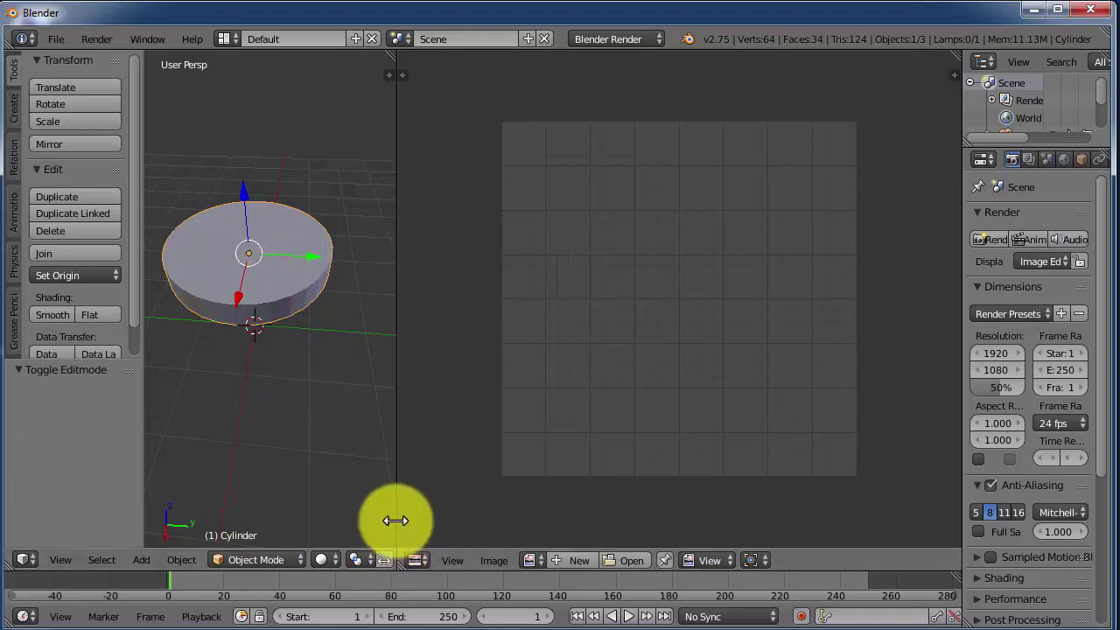
{"action": "left_click_drag", "start_coordinate": [395, 520], "coordinate": [550, 527]}
{"action": "left_click", "coordinate": [276, 556]}
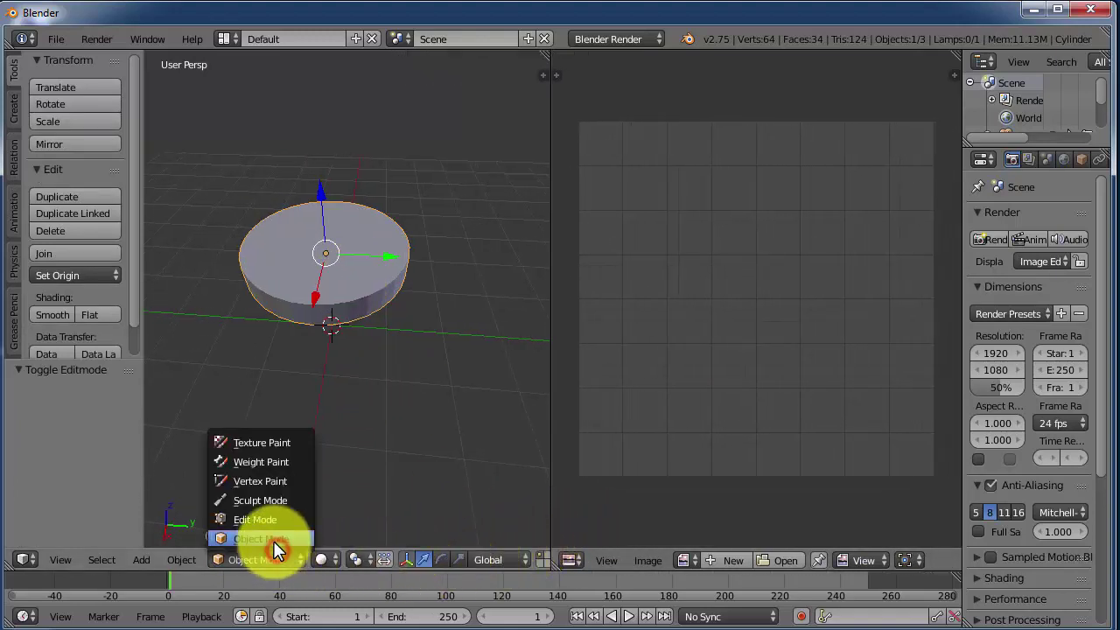
{"action": "left_click", "coordinate": [262, 520]}
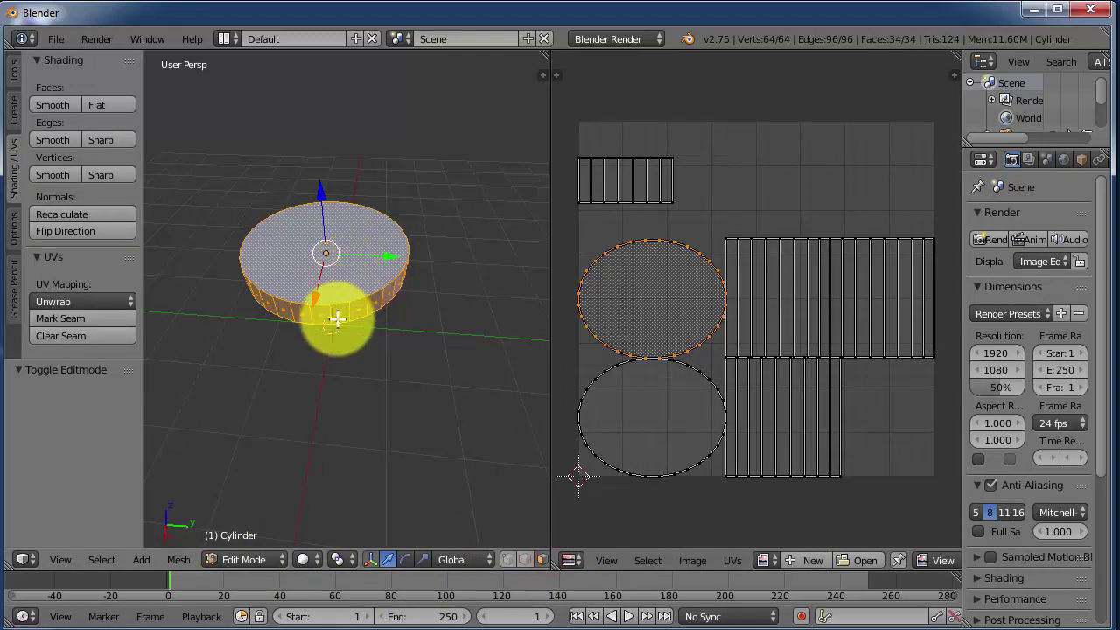
Select several side faces one at a time and the disc's top face to examine where each lies in the UV layout
{"action": "right_click", "coordinate": [343, 293]}
{"action": "right_click", "coordinate": [341, 314]}
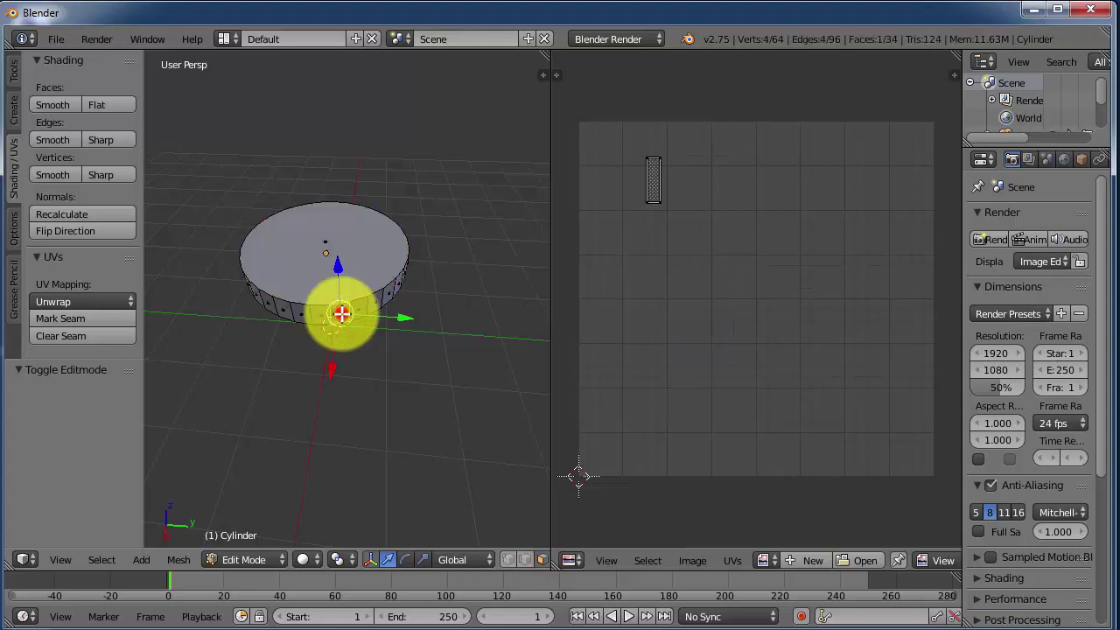
{"action": "left_click", "coordinate": [358, 309]}
{"action": "left_click", "coordinate": [374, 300]}
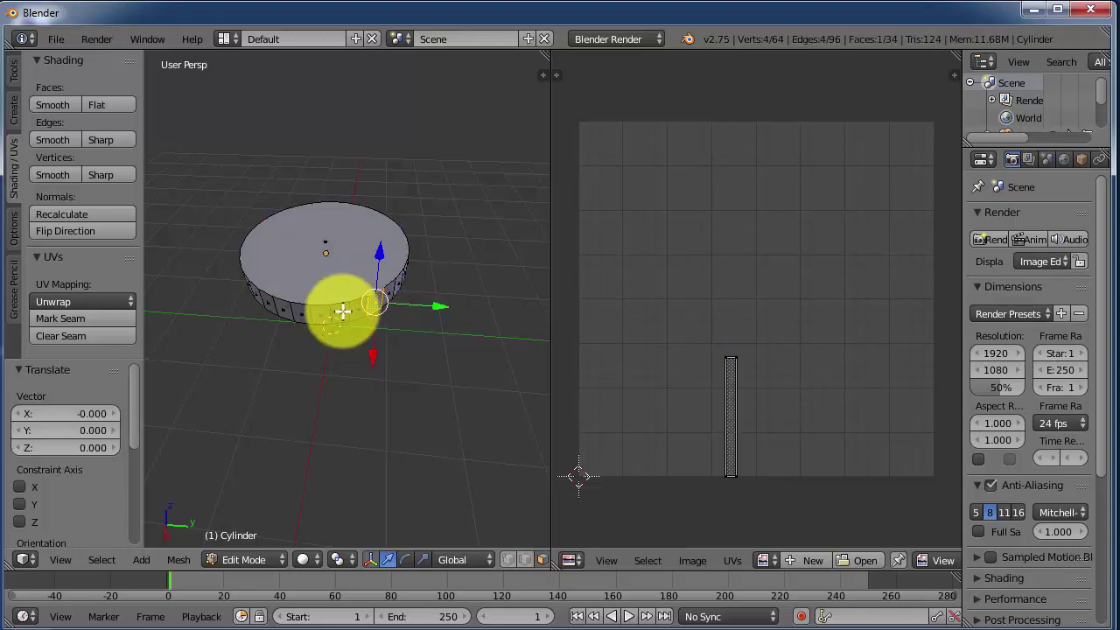
{"action": "right_click", "coordinate": [393, 296]}
{"action": "right_click", "coordinate": [390, 291]}
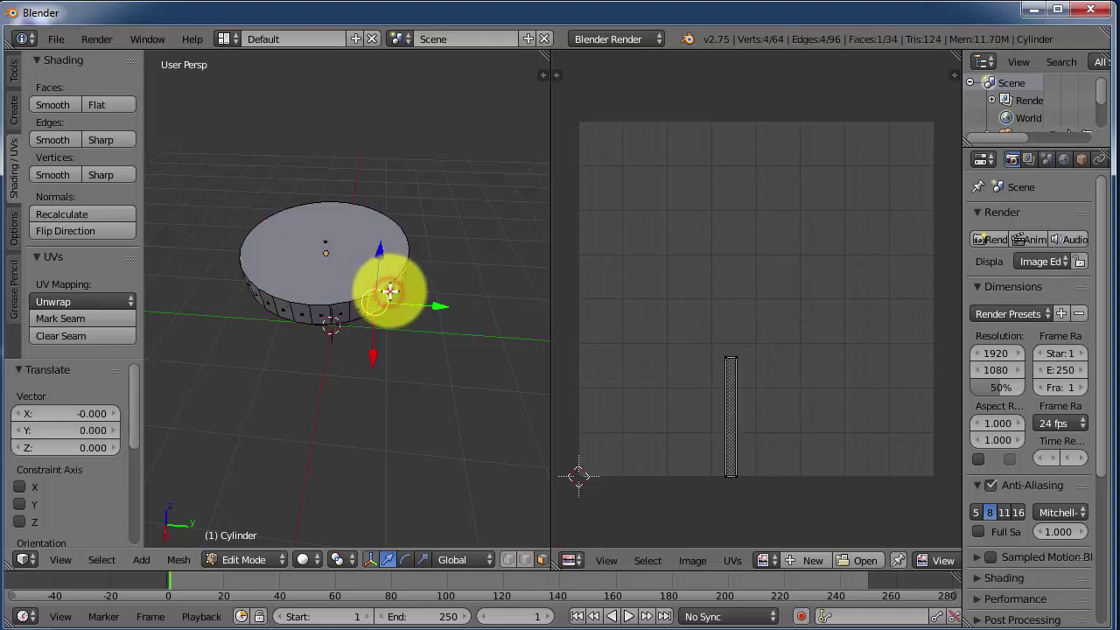
{"action": "scroll", "coordinate": [390, 290], "scroll_direction": "up", "scroll_amount": 3}
{"action": "right_click", "coordinate": [425, 284]}
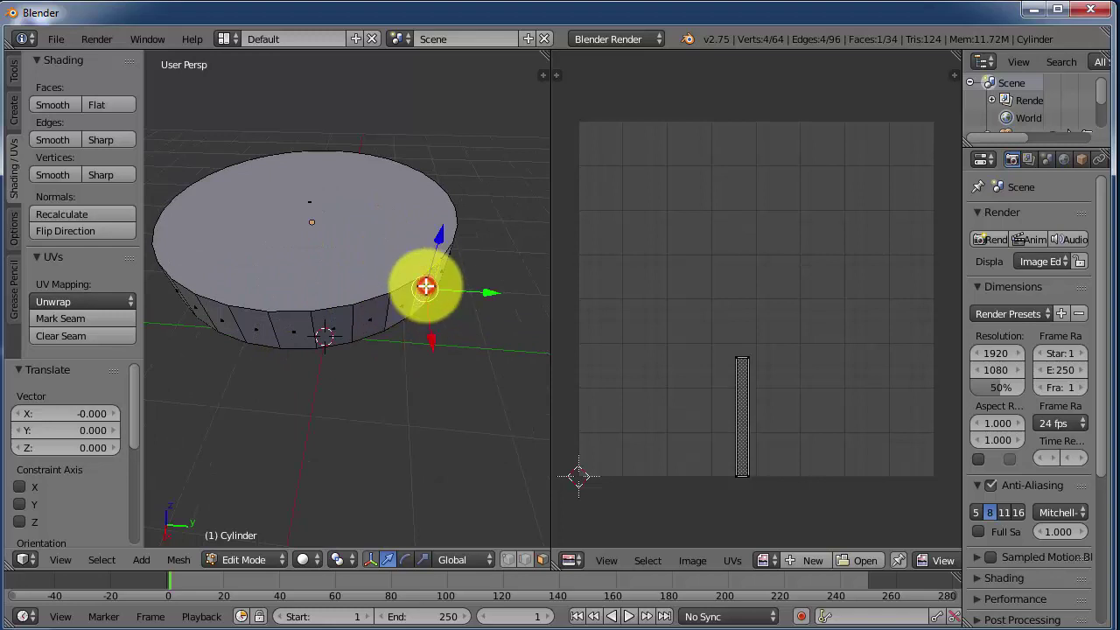
{"action": "right_click", "coordinate": [334, 323]}
{"action": "right_click", "coordinate": [306, 332]}
{"action": "right_click", "coordinate": [346, 232]}
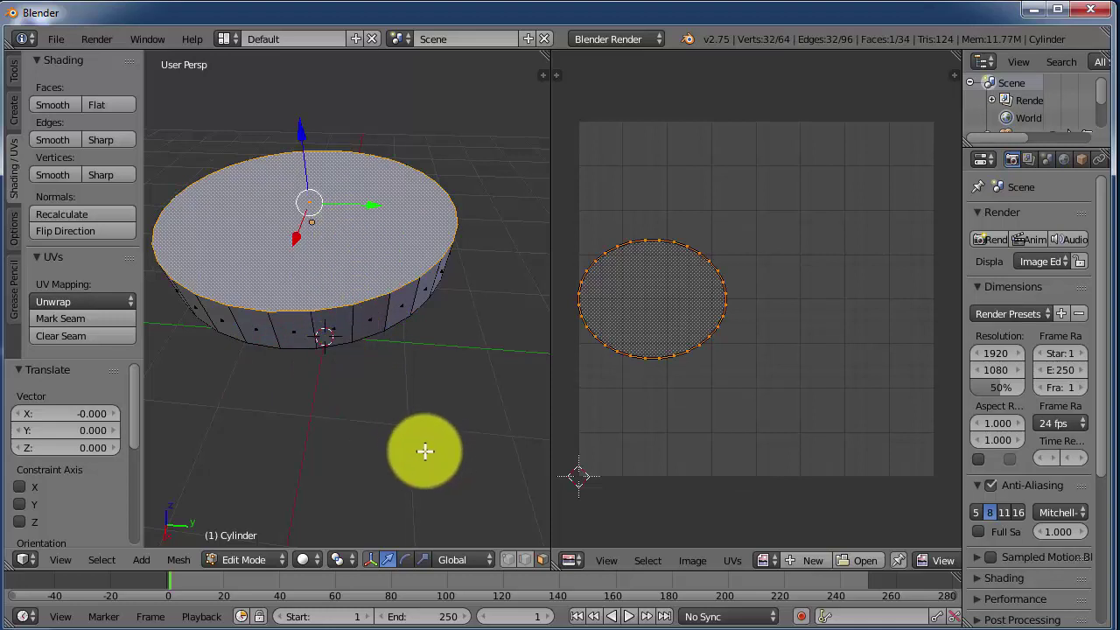
Select all faces of the disc and export the UV layout to the Desktop as the 1024 × 1024 PNG image Coin UVs.png
{"action": "key", "text": "a"}
{"action": "key", "text": "a"}
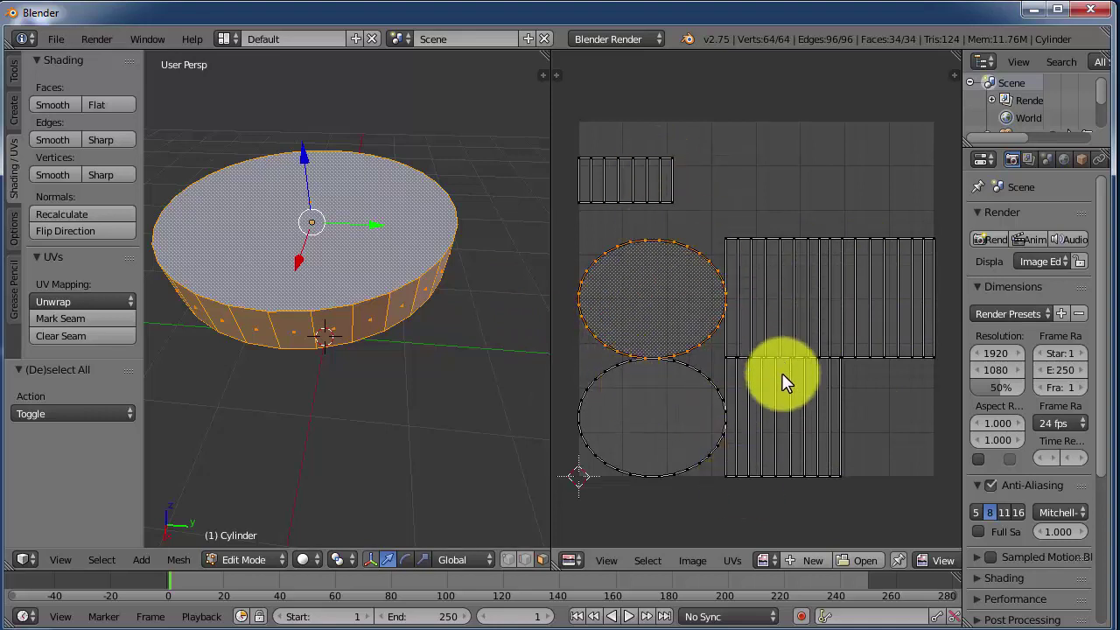
{"action": "left_click", "coordinate": [730, 563]}
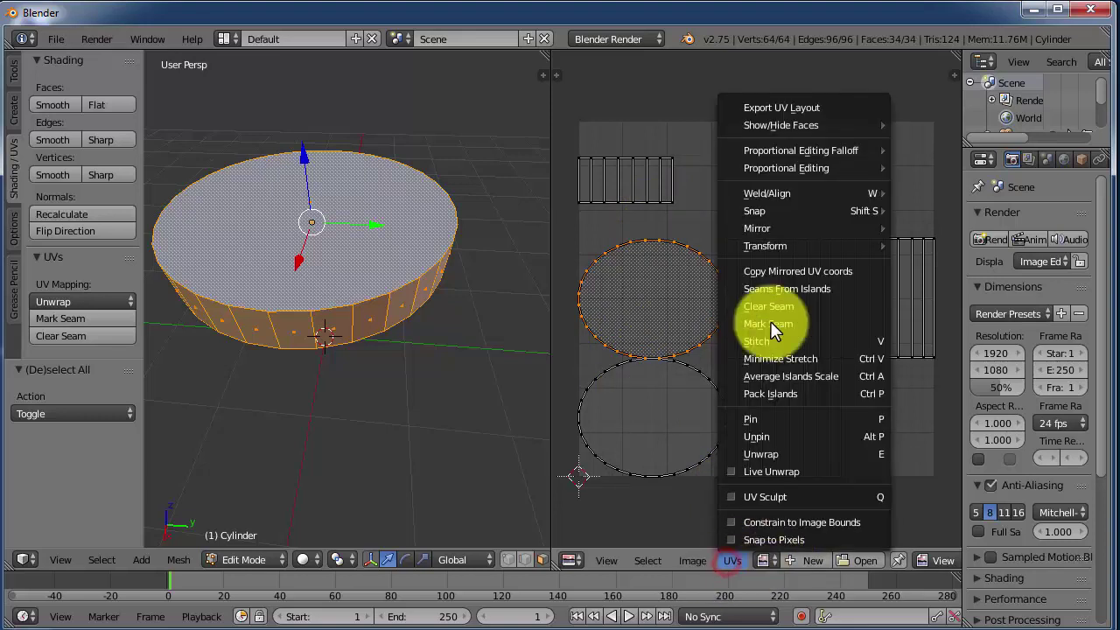
{"action": "left_click", "coordinate": [783, 108]}
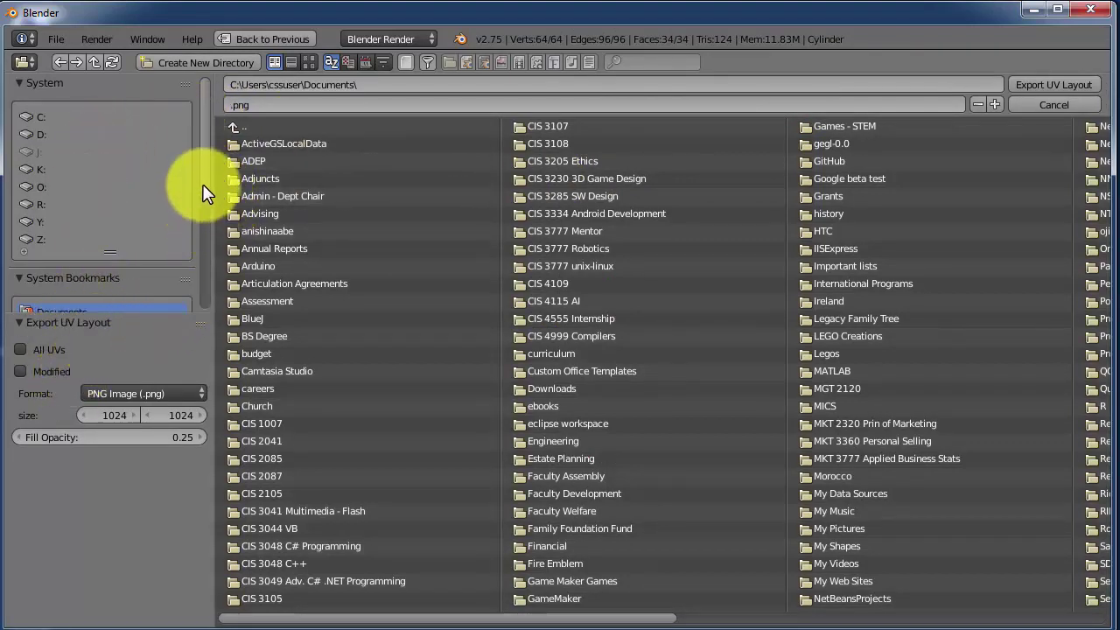
{"action": "left_click_drag", "start_coordinate": [203, 184], "coordinate": [204, 211]}
{"action": "left_click", "coordinate": [67, 257]}
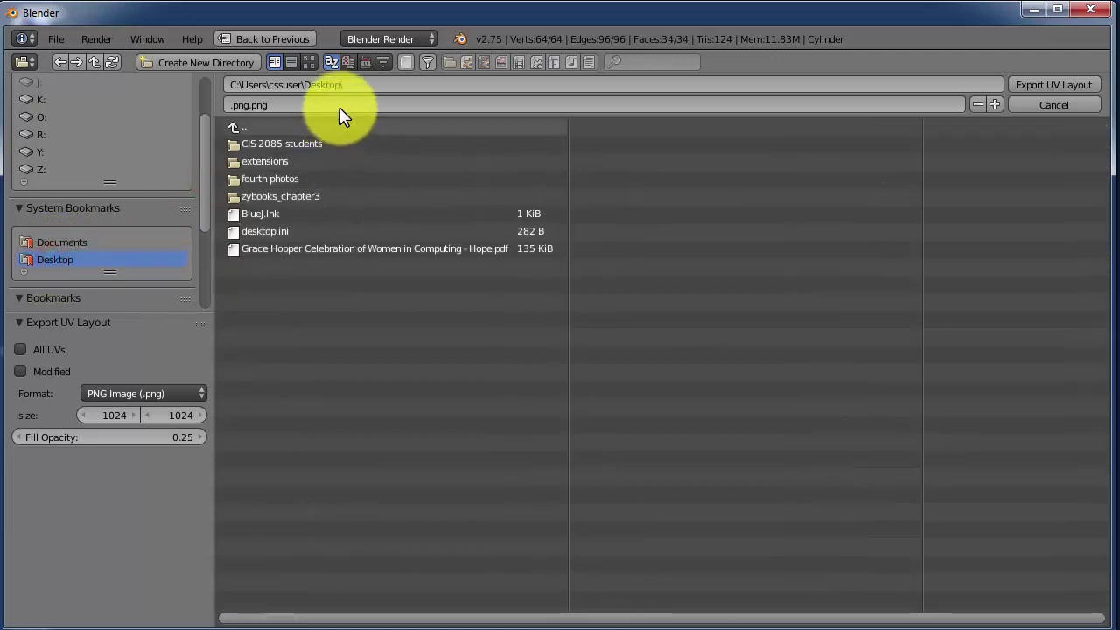
{"action": "left_click", "coordinate": [251, 105]}
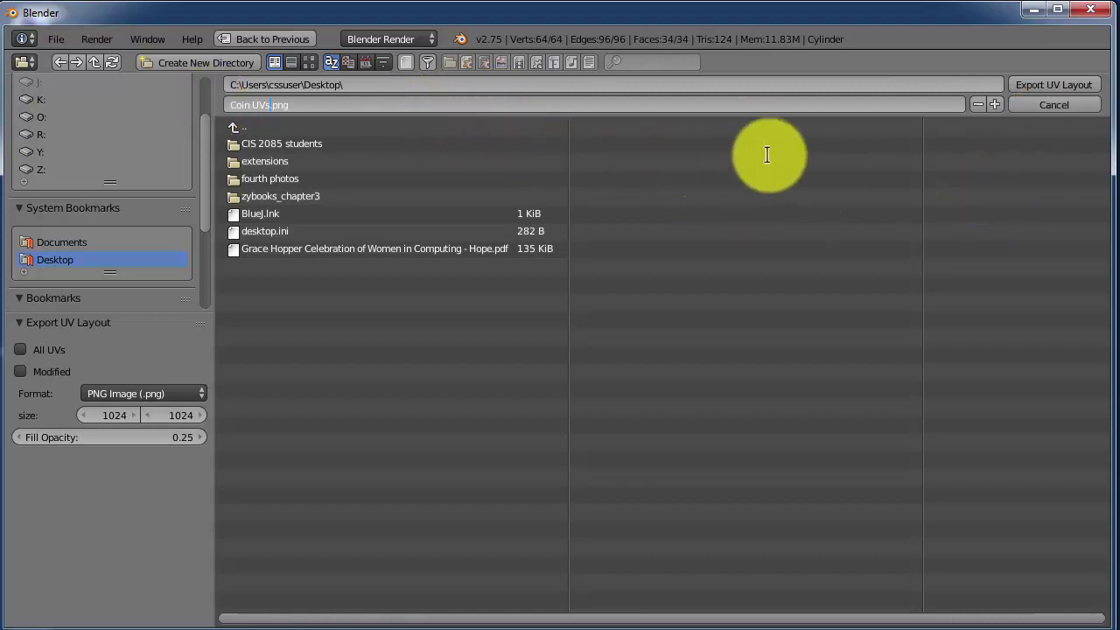
{"action": "left_click", "coordinate": [1042, 85]}
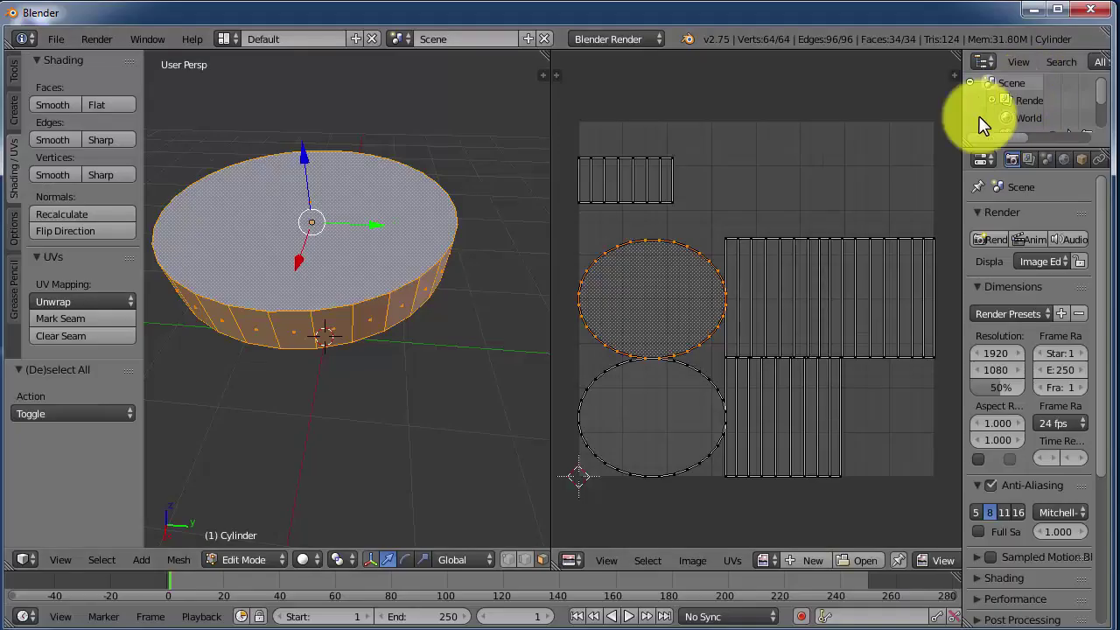
Save the Blender project to the Desktop as coin.blend
{"action": "left_click", "coordinate": [49, 37]}
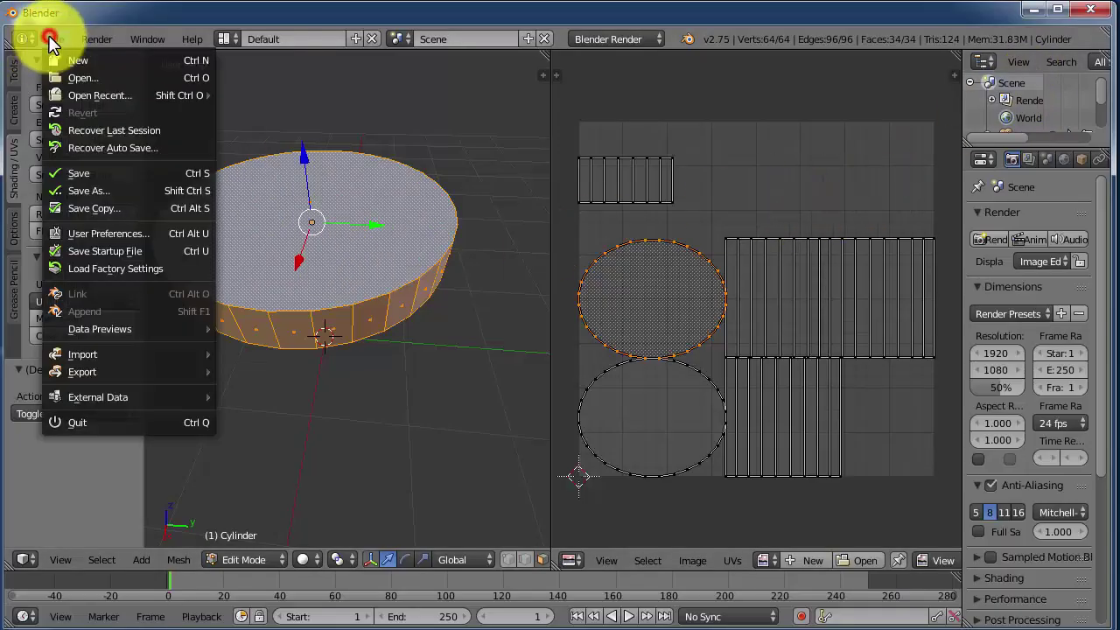
{"action": "left_click", "coordinate": [89, 173]}
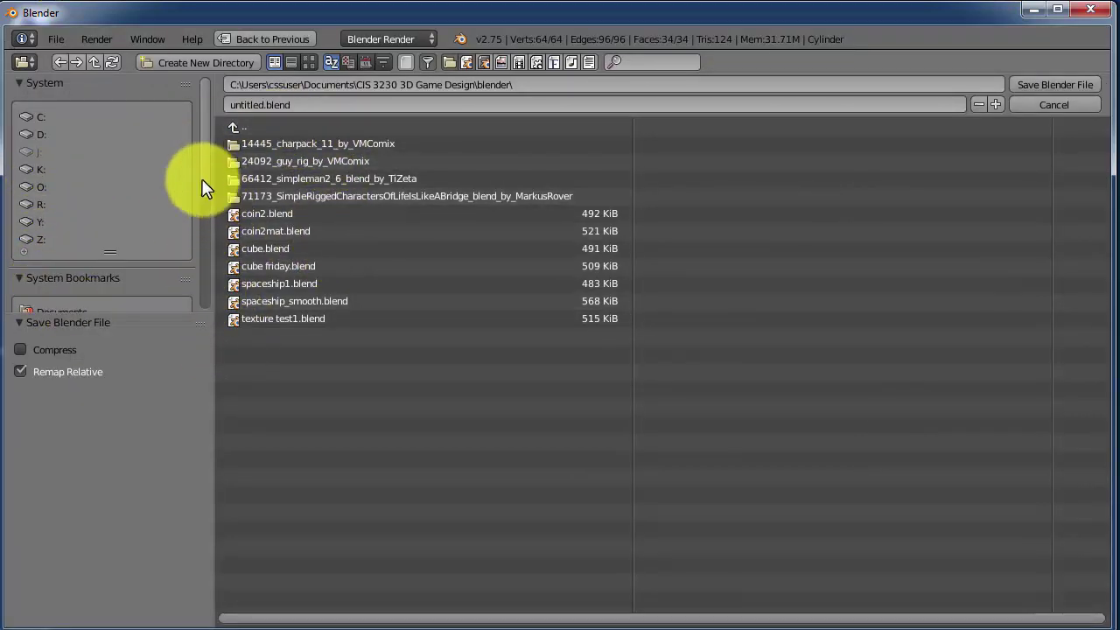
{"action": "left_click_drag", "start_coordinate": [205, 178], "coordinate": [99, 272]}
{"action": "left_click", "coordinate": [83, 267]}
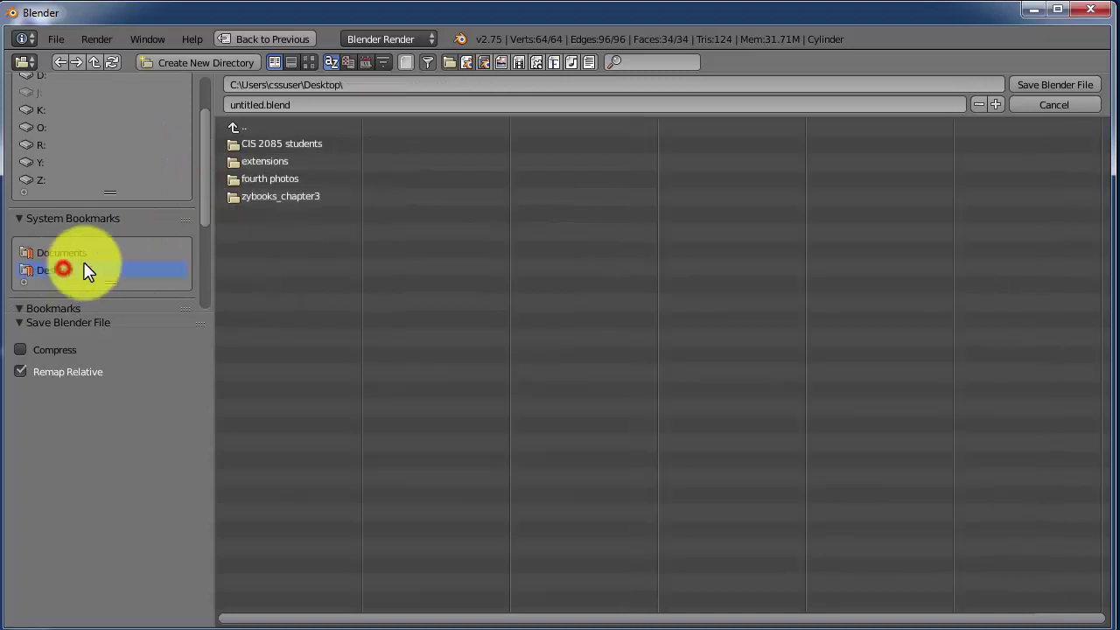
{"action": "left_click", "coordinate": [262, 104]}
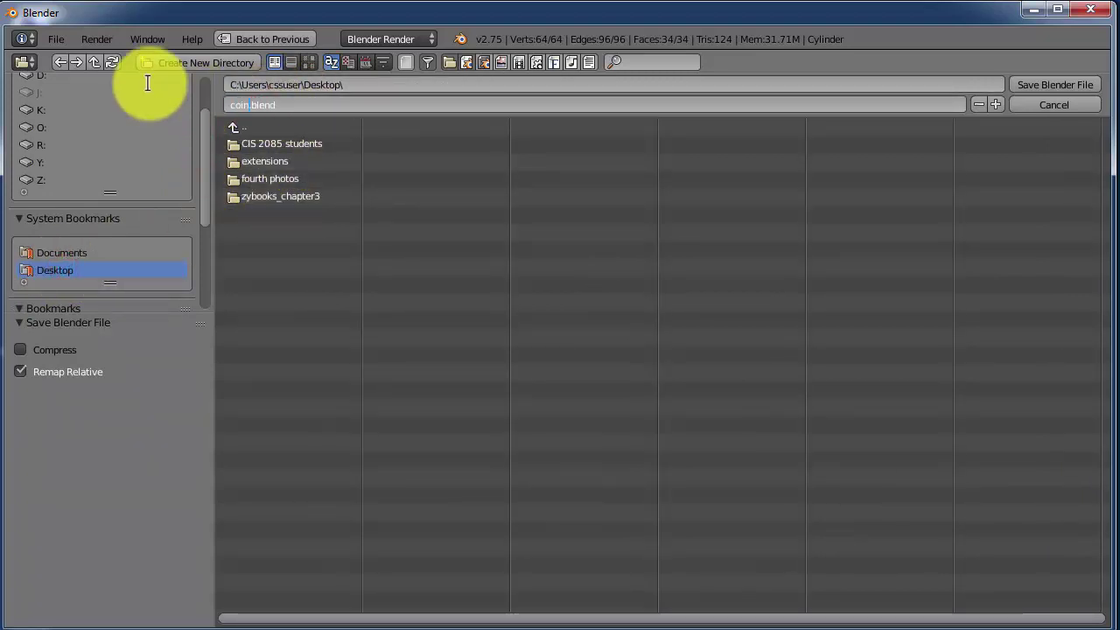
{"action": "left_click", "coordinate": [292, 104]}
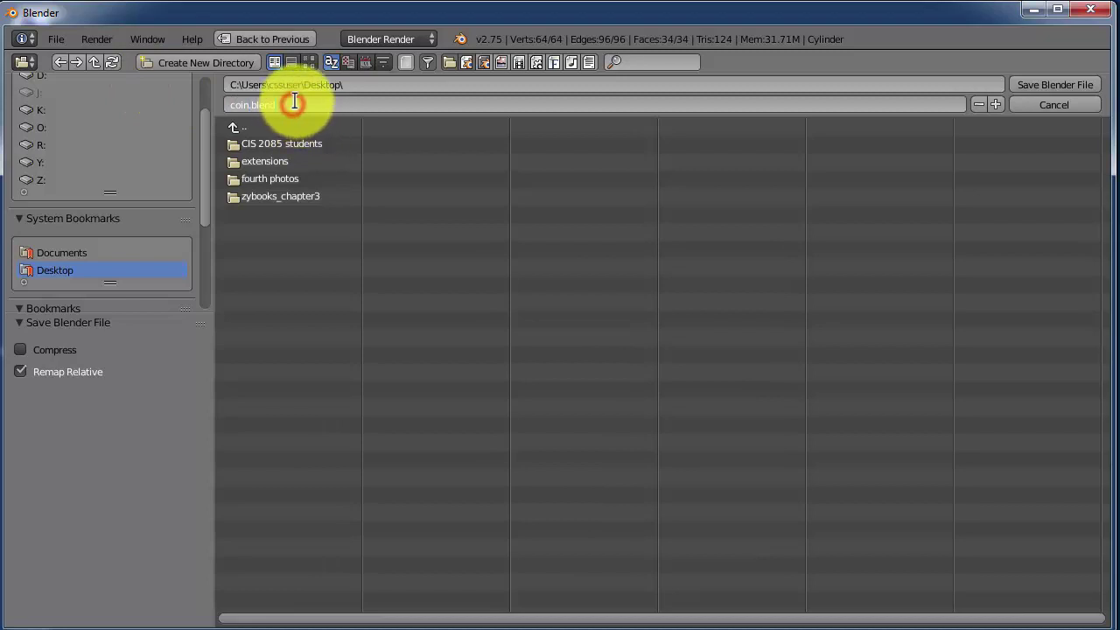
{"action": "left_click", "coordinate": [1068, 91]}
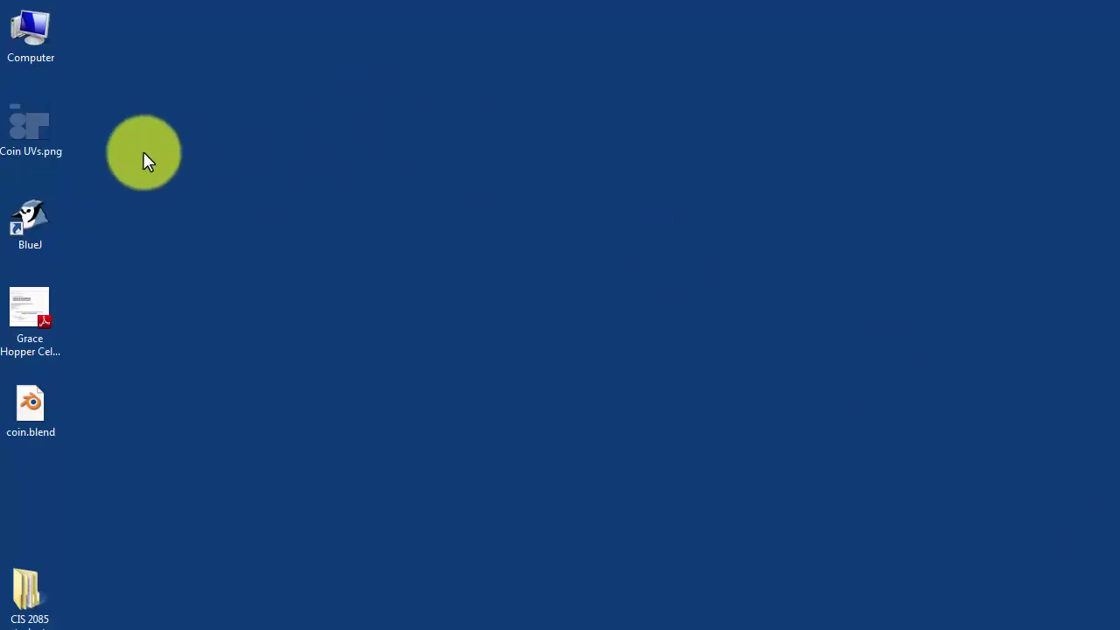
Locate the two saved files on the Windows desktop and open Coin UVs.png for editing in Paint
{"action": "left_click", "coordinate": [30, 402]}
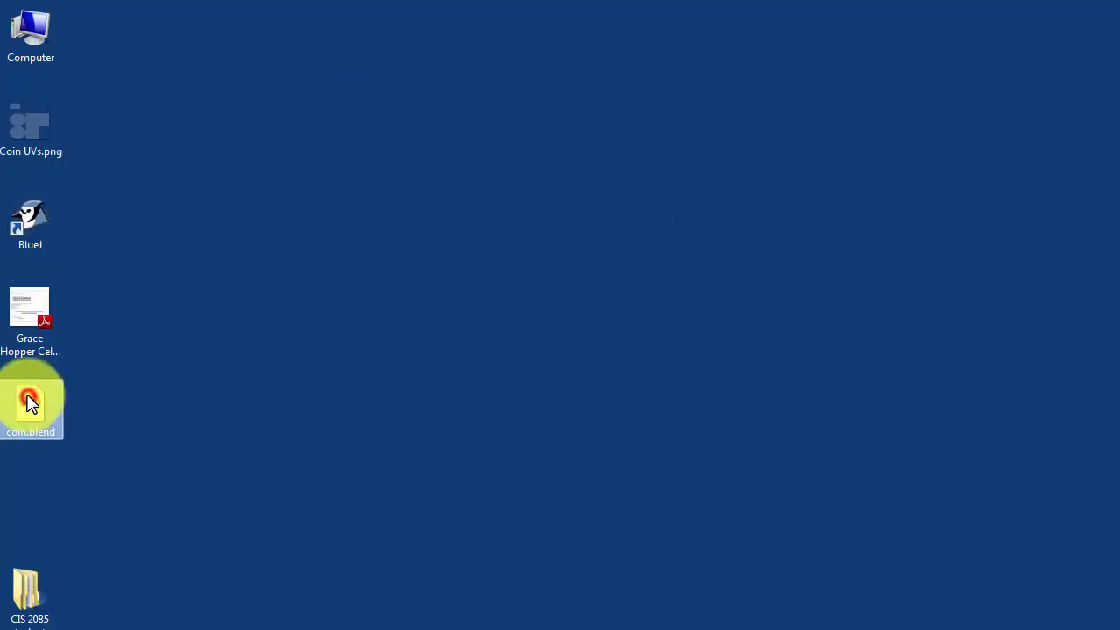
{"action": "left_click", "coordinate": [28, 140]}
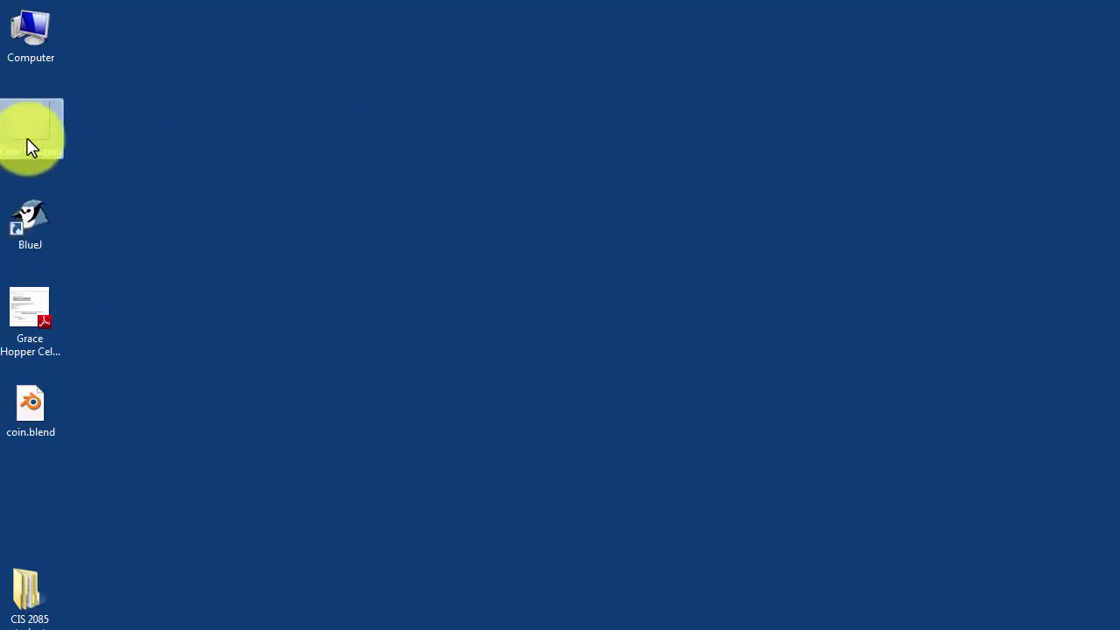
{"action": "right_click", "coordinate": [35, 133]}
{"action": "left_click", "coordinate": [67, 203]}
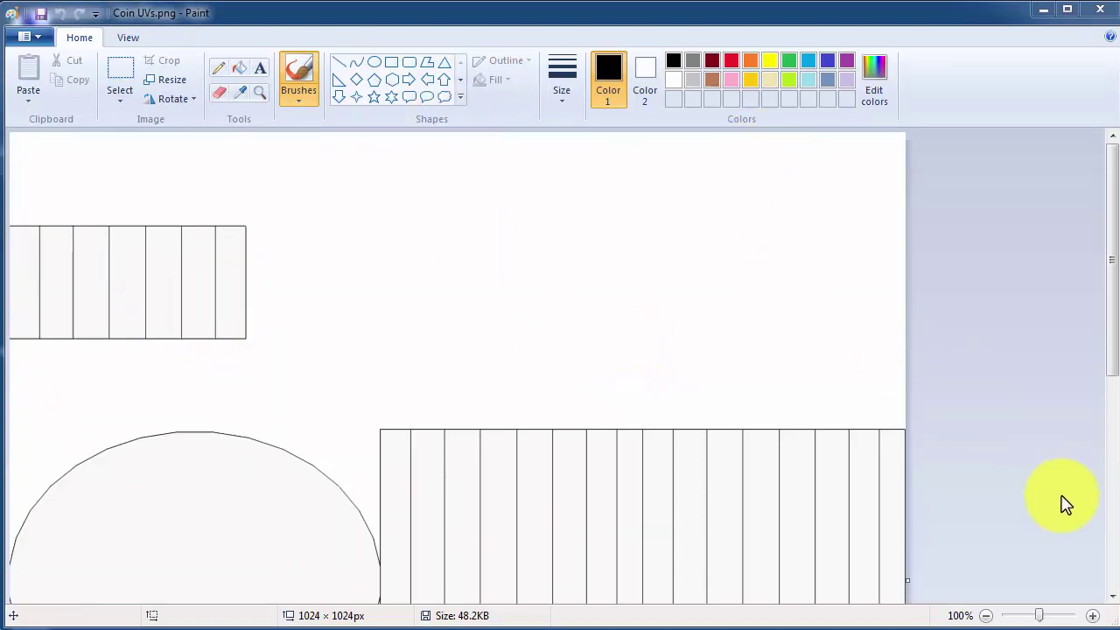
Fill both circular islands of the UV layout with orange
{"action": "left_click", "coordinate": [1020, 615]}
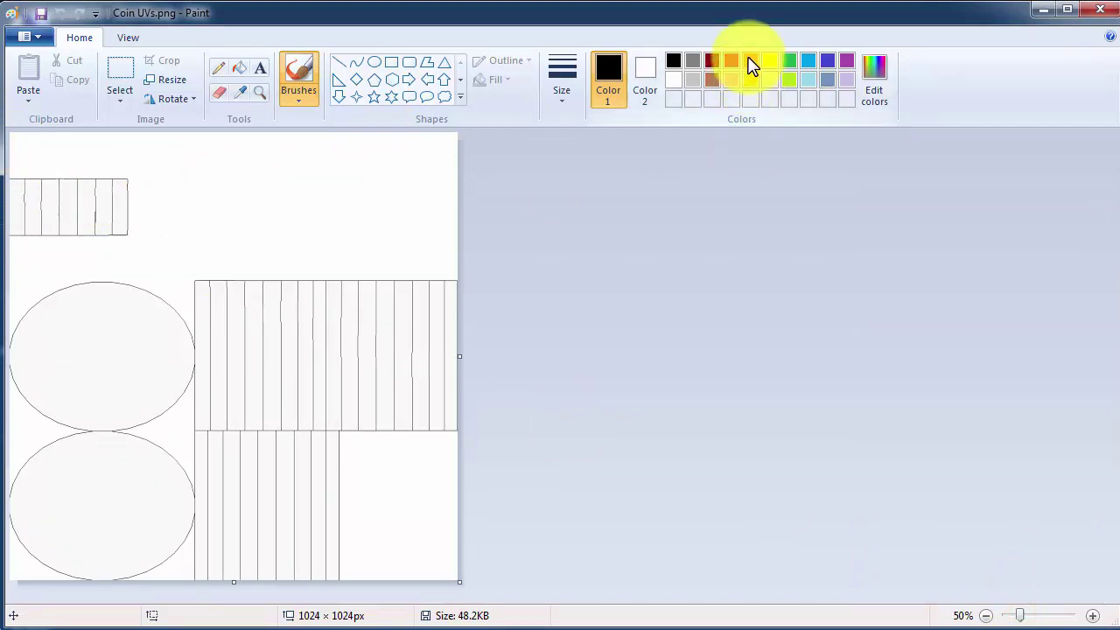
{"action": "left_click", "coordinate": [749, 63]}
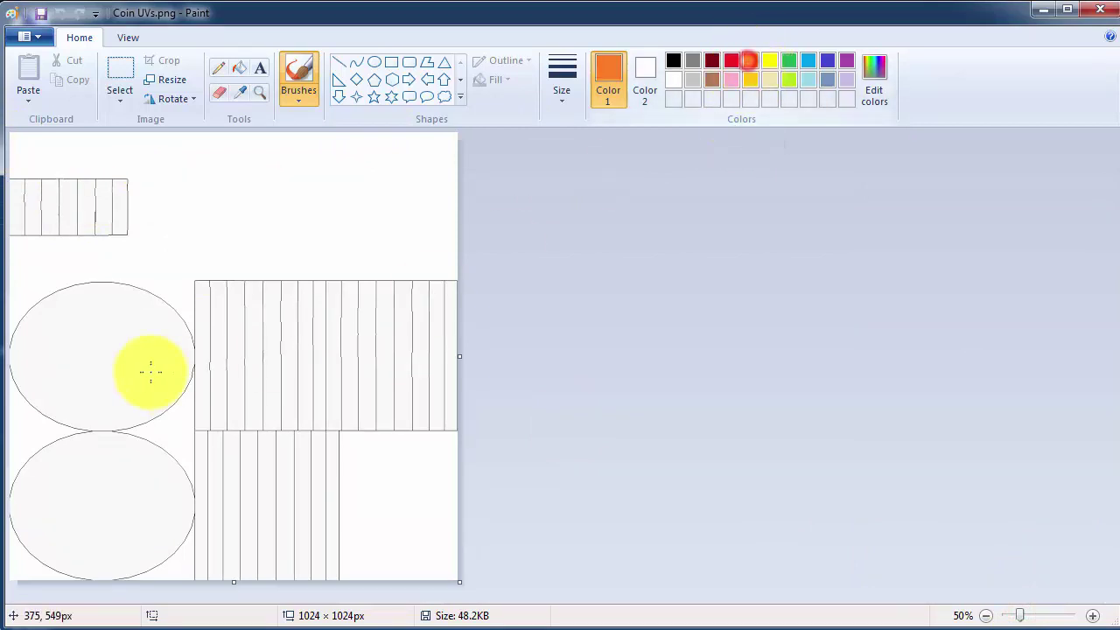
{"action": "left_click", "coordinate": [87, 368]}
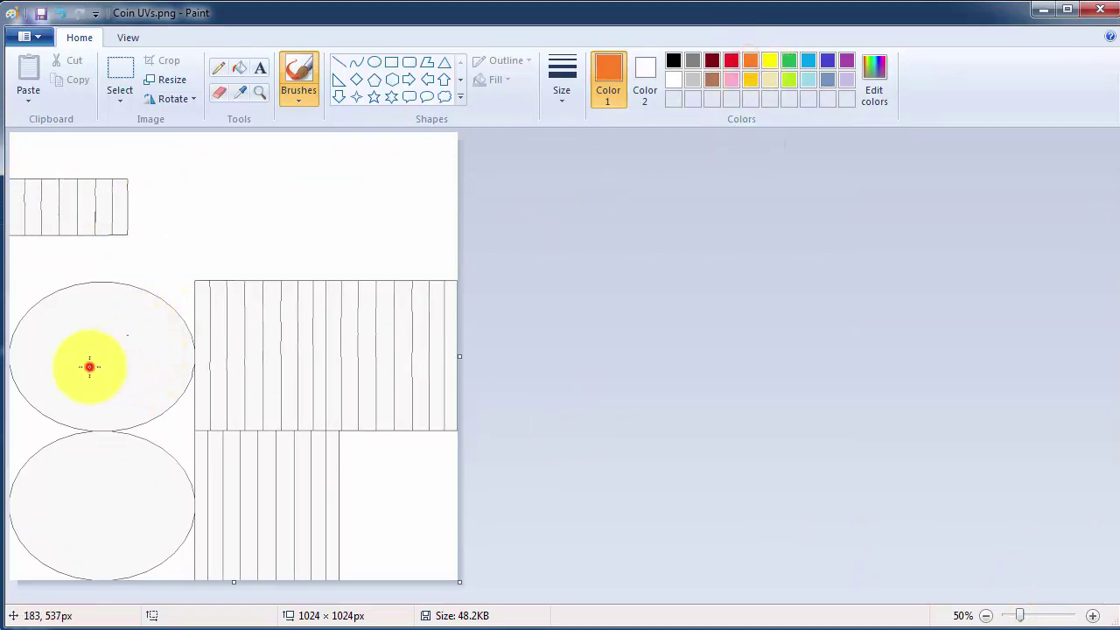
{"action": "left_click", "coordinate": [240, 68]}
{"action": "left_click", "coordinate": [90, 354]}
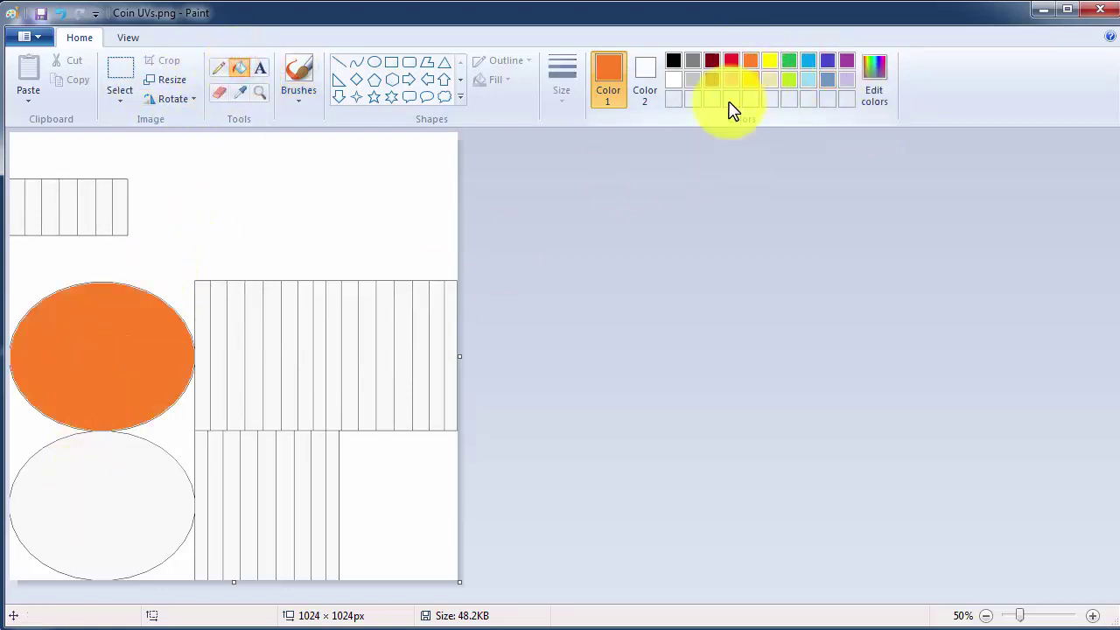
{"action": "left_click", "coordinate": [114, 472]}
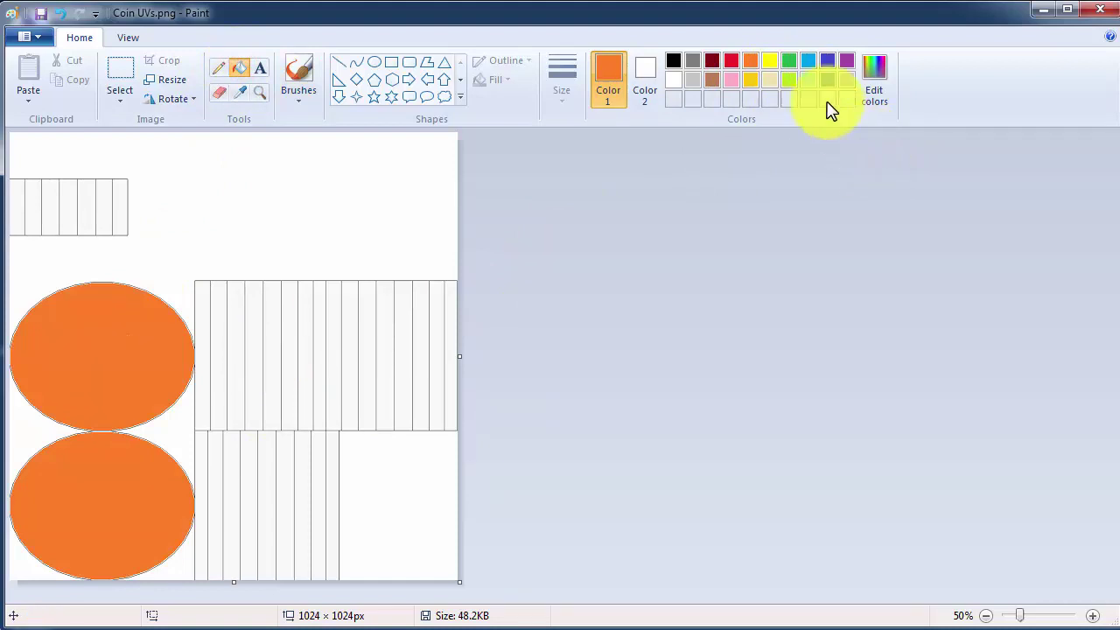
Fill every second strip of the wide upper side-face island with lime green, eight strips in all
{"action": "left_click", "coordinate": [789, 79]}
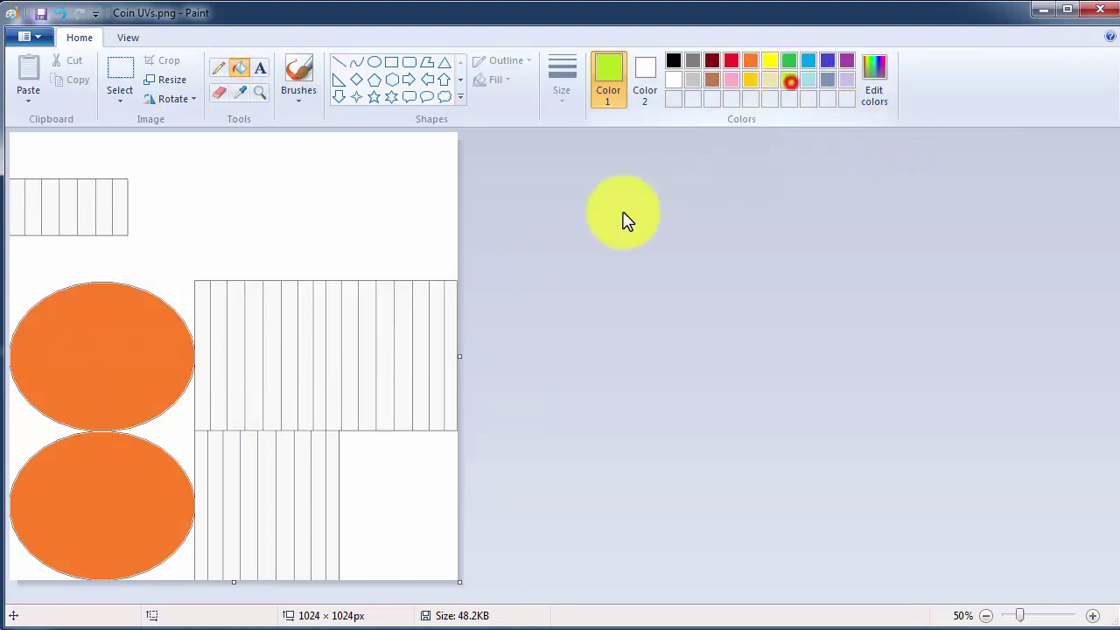
{"action": "left_click", "coordinate": [216, 353]}
{"action": "left_click", "coordinate": [254, 361]}
{"action": "left_click", "coordinate": [286, 370]}
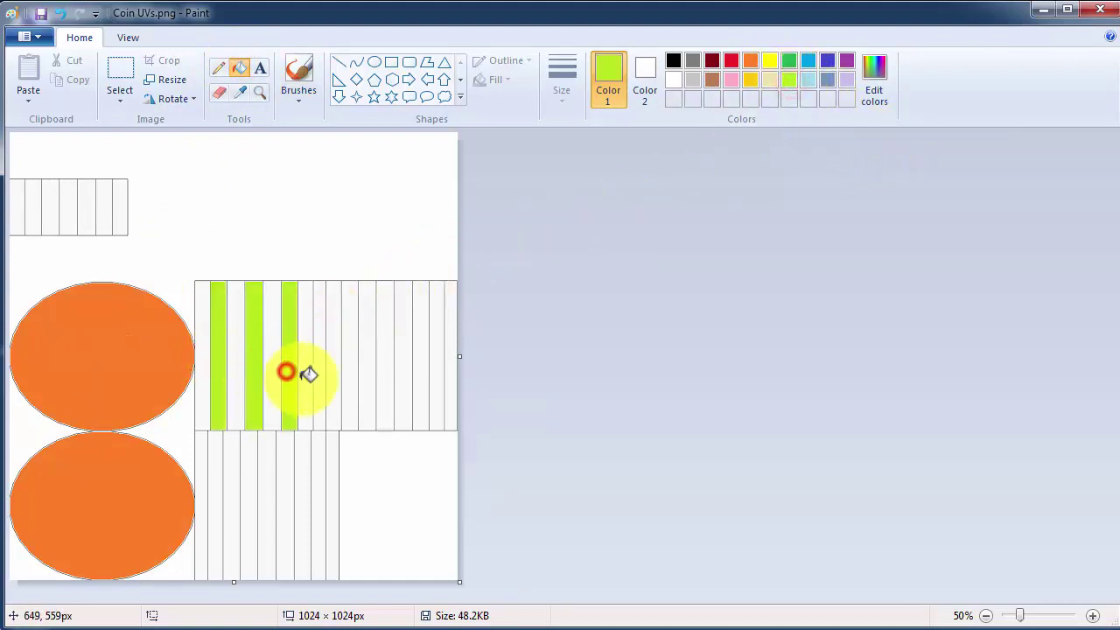
{"action": "left_click", "coordinate": [317, 381]}
{"action": "left_click", "coordinate": [350, 382]}
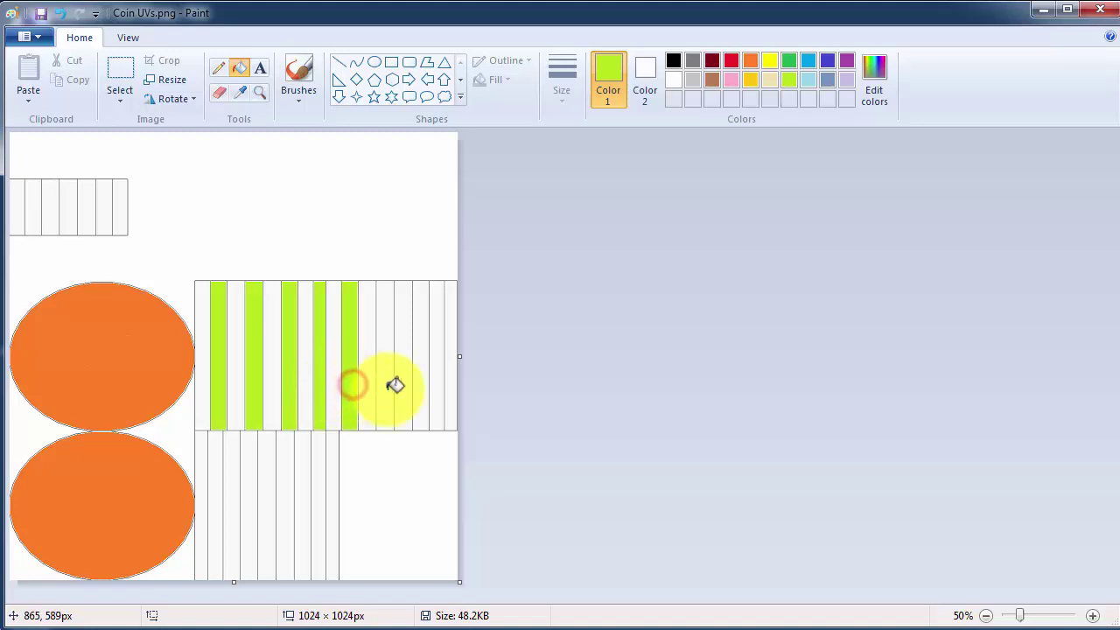
{"action": "left_click", "coordinate": [386, 387]}
{"action": "left_click", "coordinate": [423, 391]}
{"action": "left_click", "coordinate": [447, 393]}
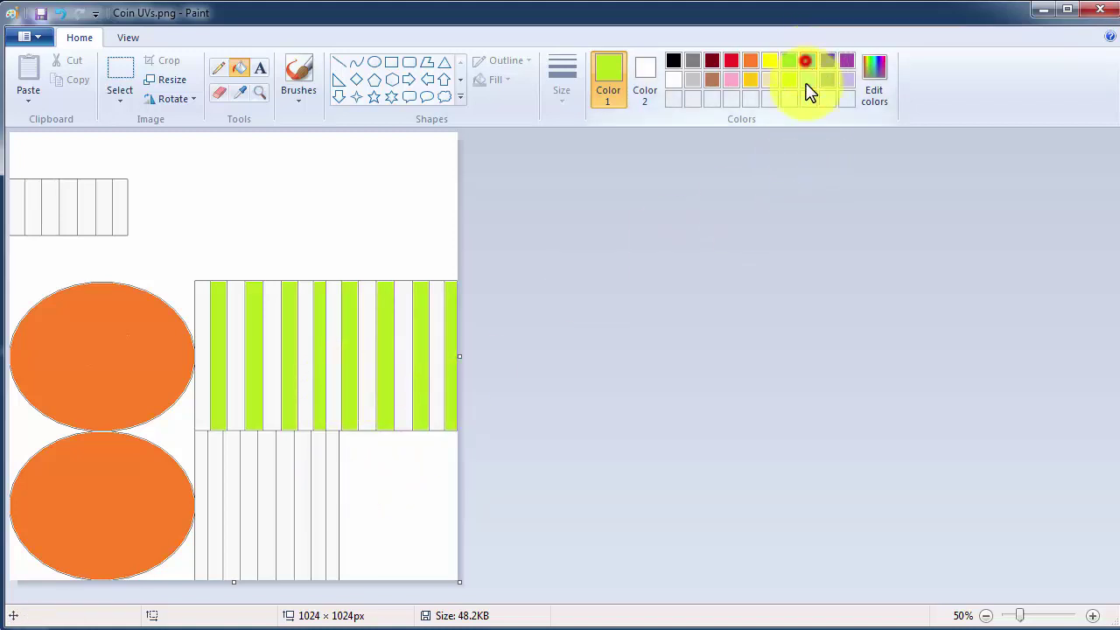
Fill every second strip of the lower side-face island with turquoise blue, four strips in all
{"action": "left_click", "coordinate": [805, 60]}
{"action": "left_click", "coordinate": [319, 471]}
{"action": "left_click", "coordinate": [285, 482]}
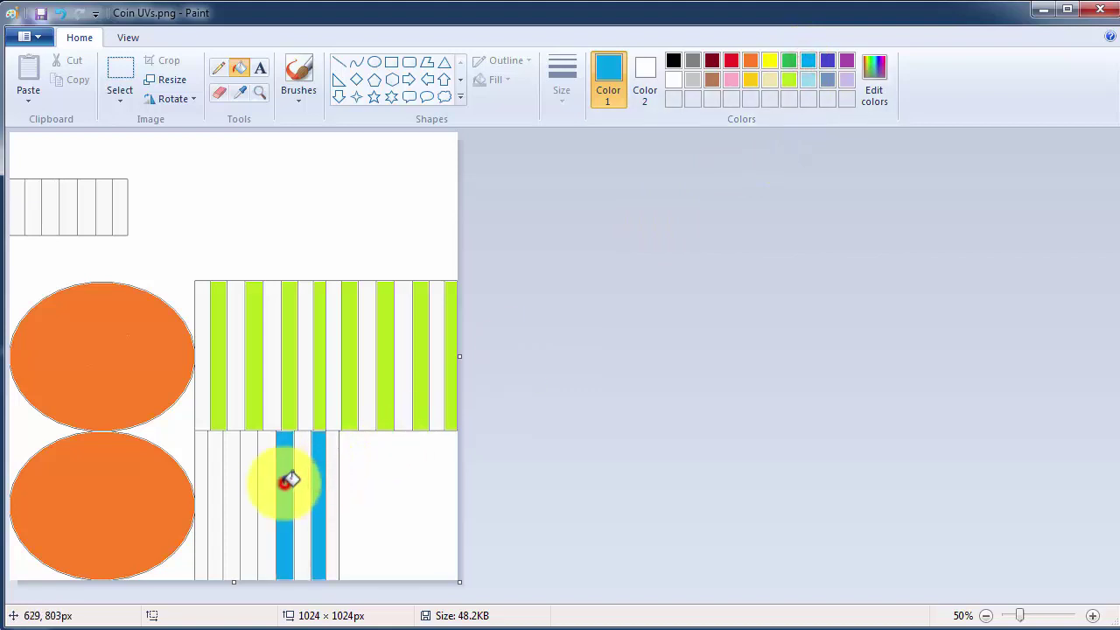
{"action": "left_click", "coordinate": [249, 480]}
{"action": "left_click", "coordinate": [215, 482]}
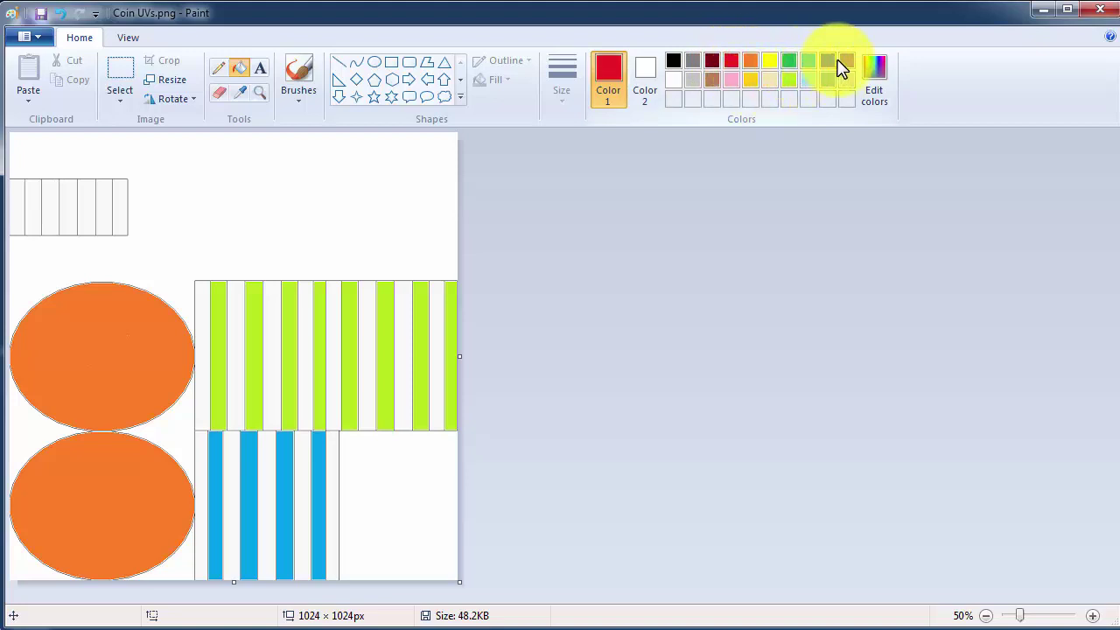
Fill every second strip of the small uppermost side-face island with purple, three strips in all
{"action": "left_click", "coordinate": [847, 63]}
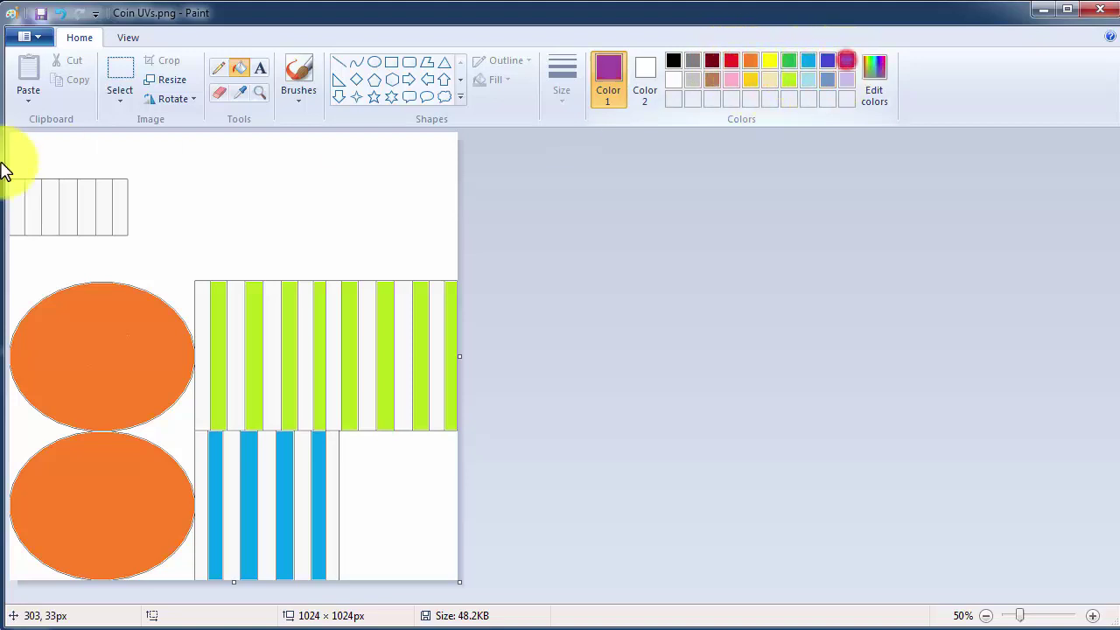
{"action": "left_click", "coordinate": [33, 200]}
{"action": "left_click", "coordinate": [68, 206]}
{"action": "left_click", "coordinate": [103, 218]}
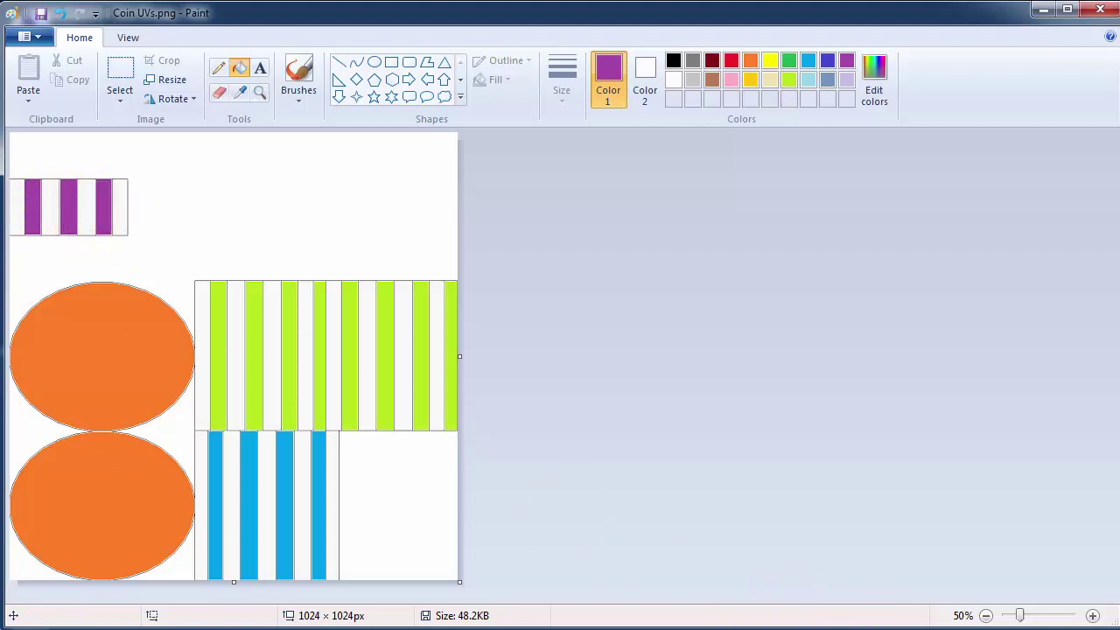
With the thickest black calligraphy brush, draw a dollar sign on the upper orange circle and 100 on the lower one
{"action": "left_click", "coordinate": [299, 80]}
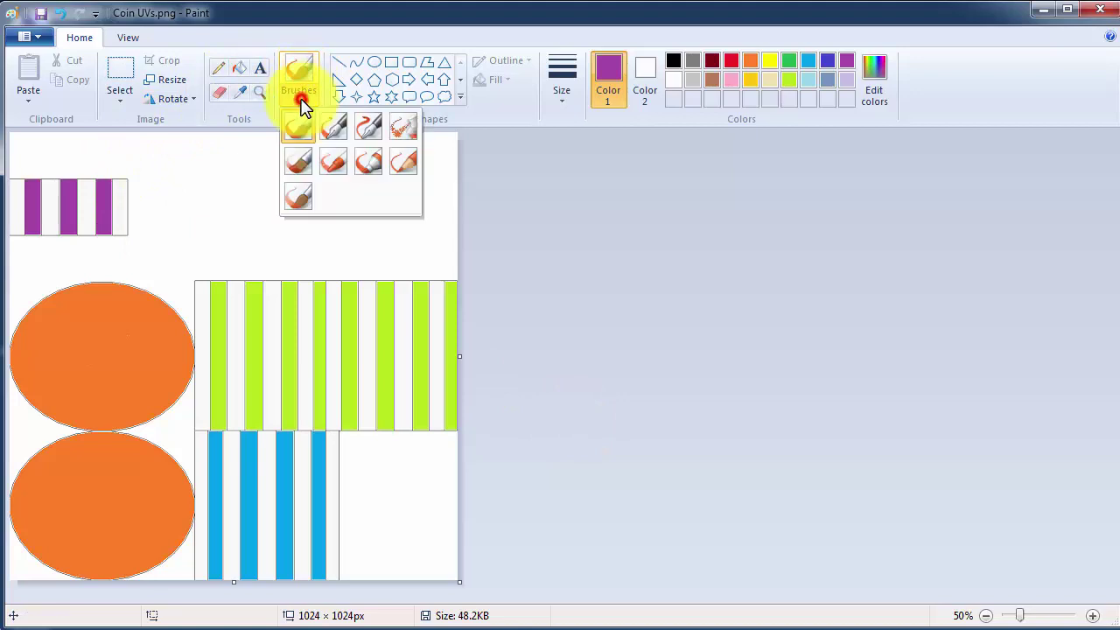
{"action": "left_click", "coordinate": [360, 136]}
{"action": "left_click", "coordinate": [561, 87]}
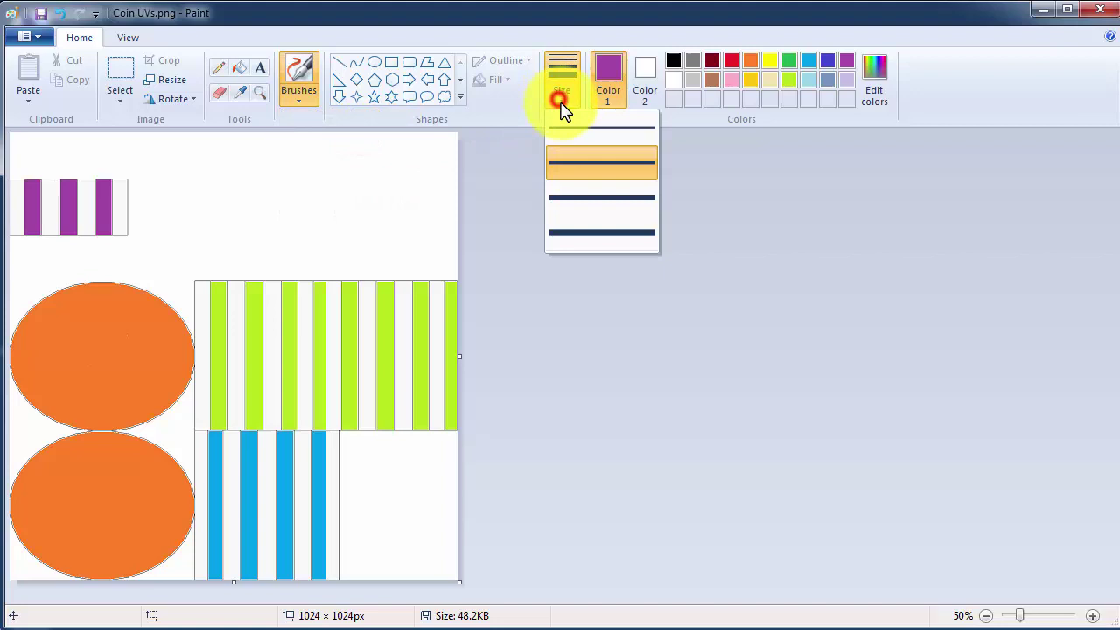
{"action": "left_click", "coordinate": [556, 232]}
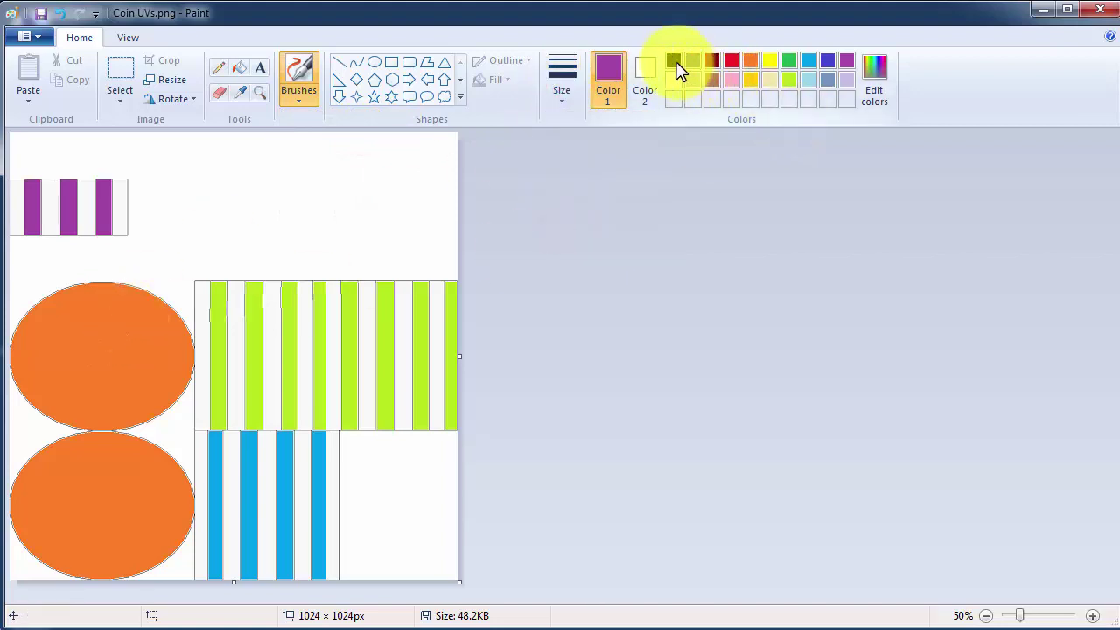
{"action": "left_click", "coordinate": [674, 61]}
{"action": "left_click", "coordinate": [565, 97]}
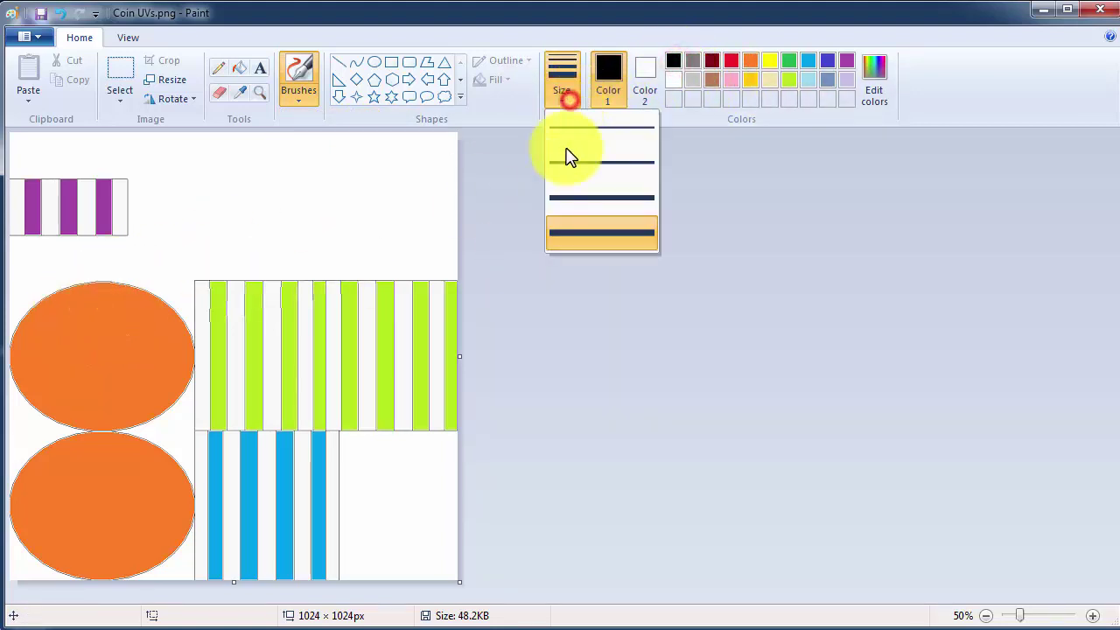
{"action": "left_click", "coordinate": [573, 235]}
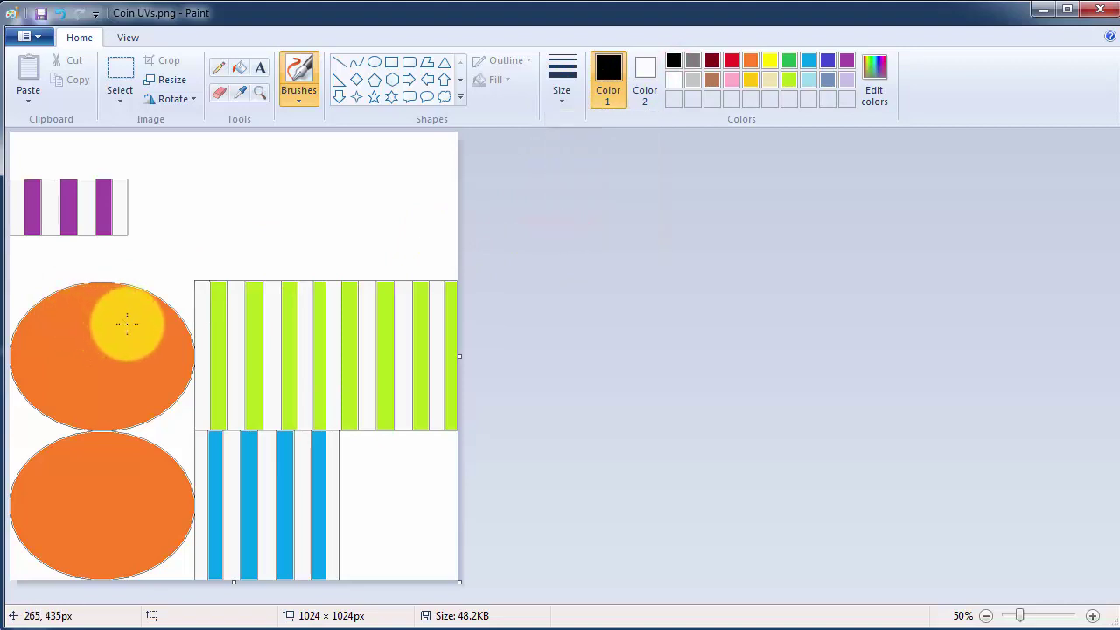
{"action": "mouse_move", "coordinate": [127, 324]}
{"action": "left_mouse_down"}
{"action": "mouse_move", "coordinate": [77, 319]}
{"action": "mouse_move", "coordinate": [97, 351]}
{"action": "mouse_move", "coordinate": [98, 391]}
{"action": "mouse_move", "coordinate": [63, 390]}
{"action": "left_mouse_up"}
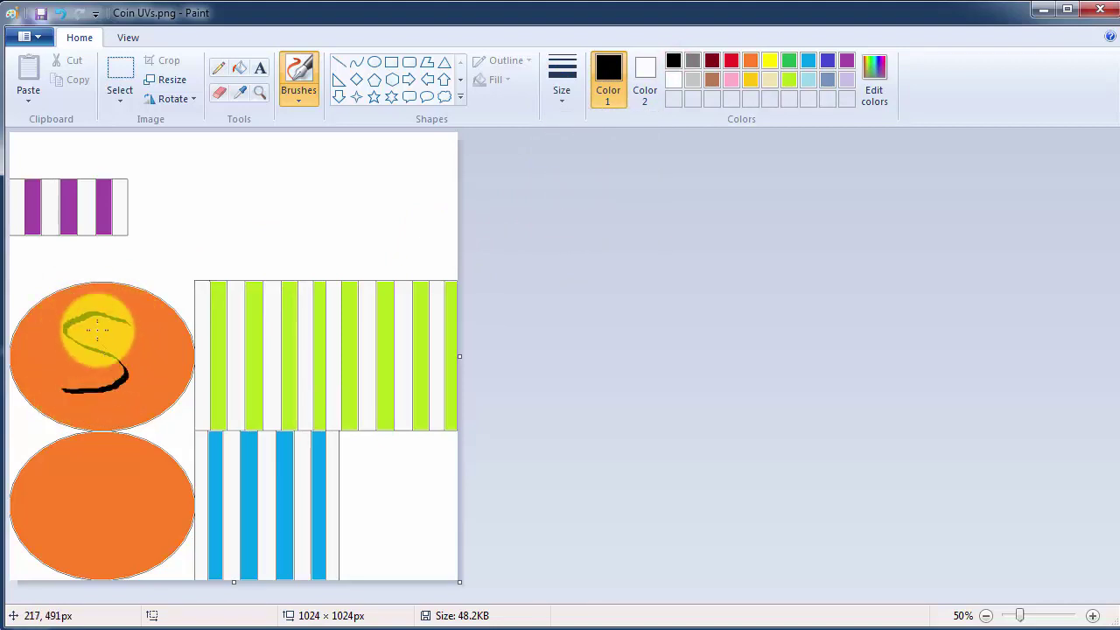
{"action": "left_click_drag", "start_coordinate": [80, 308], "coordinate": [81, 393]}
{"action": "left_click_drag", "start_coordinate": [110, 303], "coordinate": [112, 411]}
{"action": "left_click_drag", "start_coordinate": [67, 480], "coordinate": [64, 519]}
{"action": "mouse_move", "coordinate": [105, 483]}
{"action": "left_mouse_down"}
{"action": "mouse_move", "coordinate": [95, 514]}
{"action": "mouse_move", "coordinate": [100, 486]}
{"action": "mouse_move", "coordinate": [151, 517]}
{"action": "mouse_move", "coordinate": [145, 481]}
{"action": "left_mouse_up"}
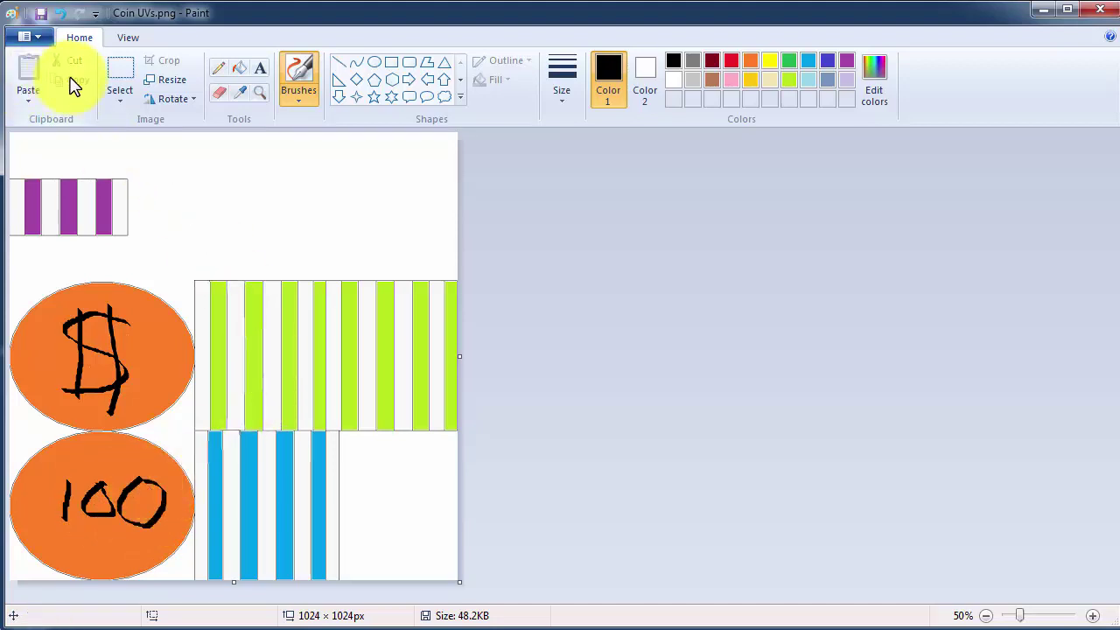
Save the coloured Coin UVs.png and close Paint
{"action": "left_click", "coordinate": [28, 38]}
{"action": "left_click", "coordinate": [55, 146]}
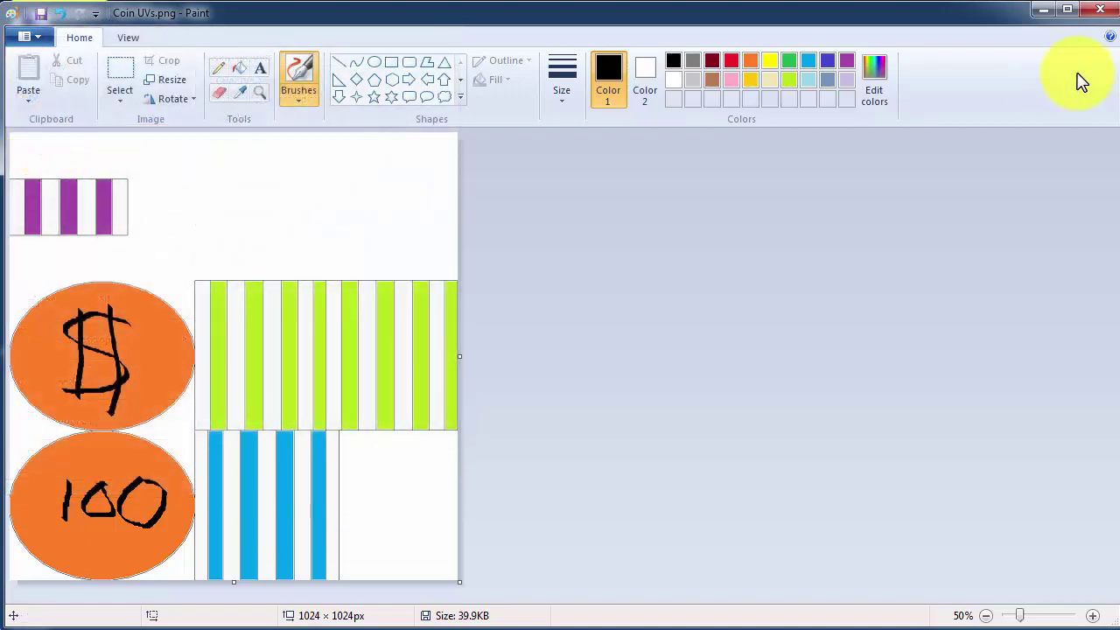
{"action": "left_click", "coordinate": [1104, 12]}
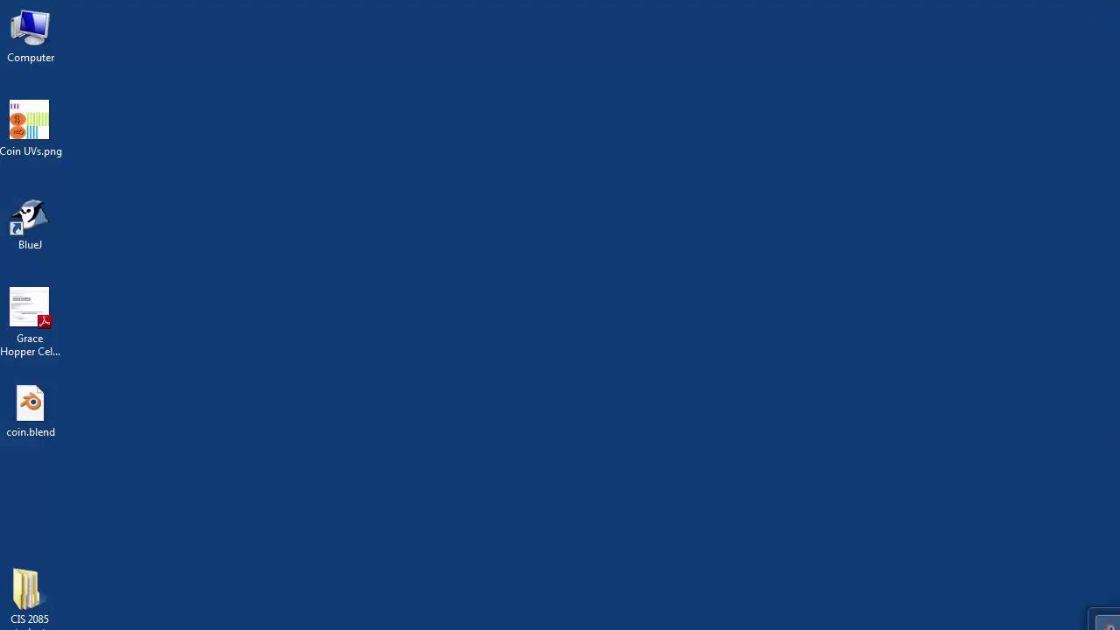
Switch to GIMP, add a transparent 1024 × 1024 px layer above Coin UVs.png, and bucket-fill it with yellow
{"action": "left_click", "coordinate": [1118, 629]}
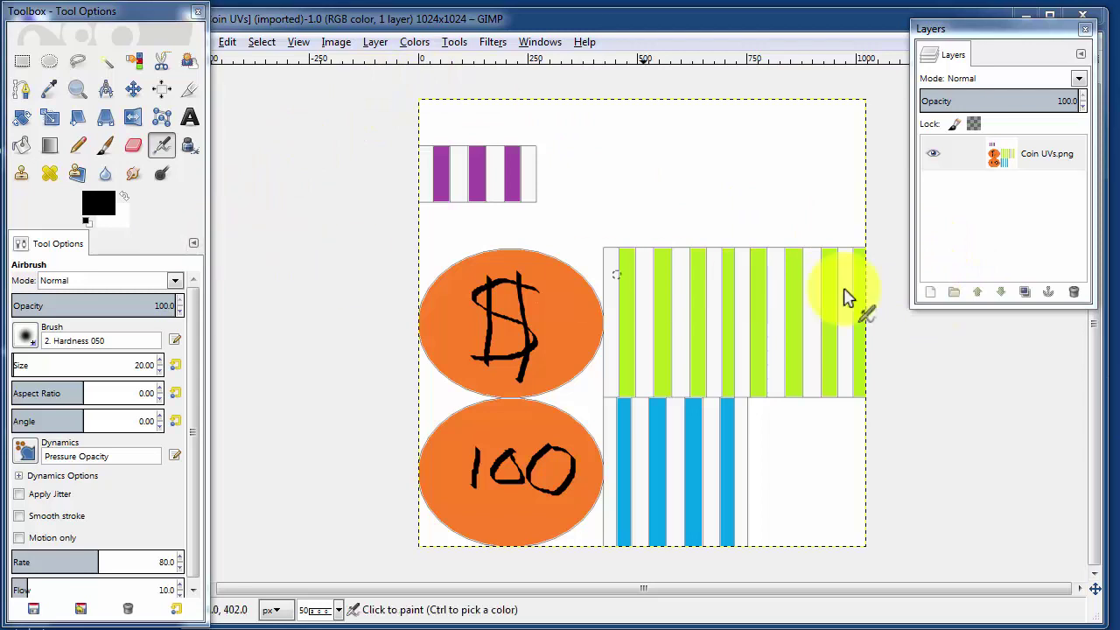
{"action": "left_click", "coordinate": [933, 294]}
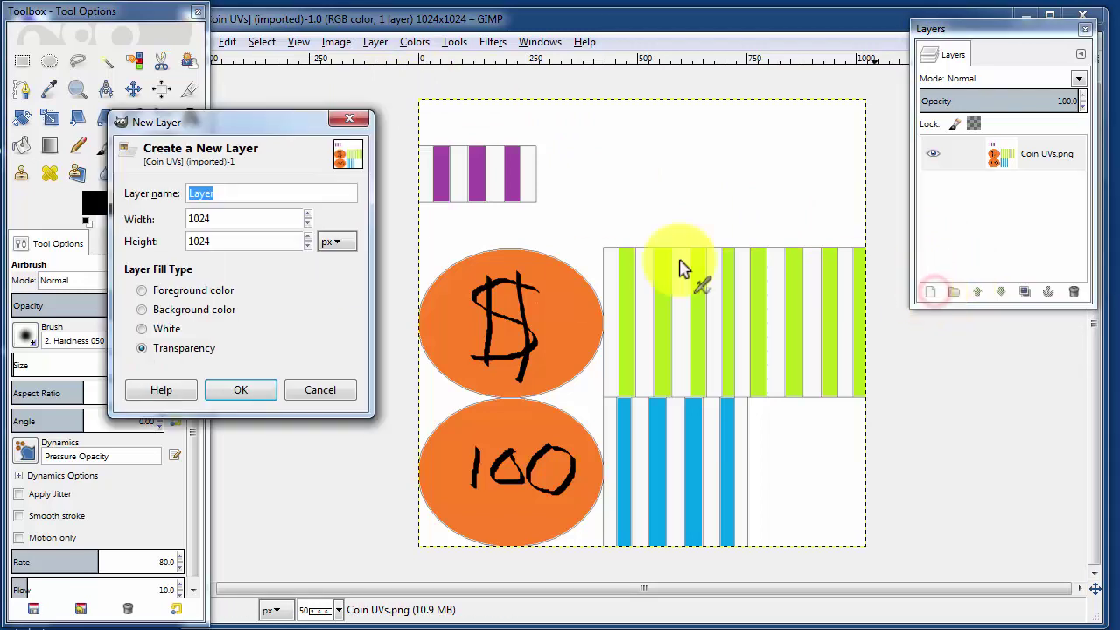
{"action": "left_click", "coordinate": [229, 390]}
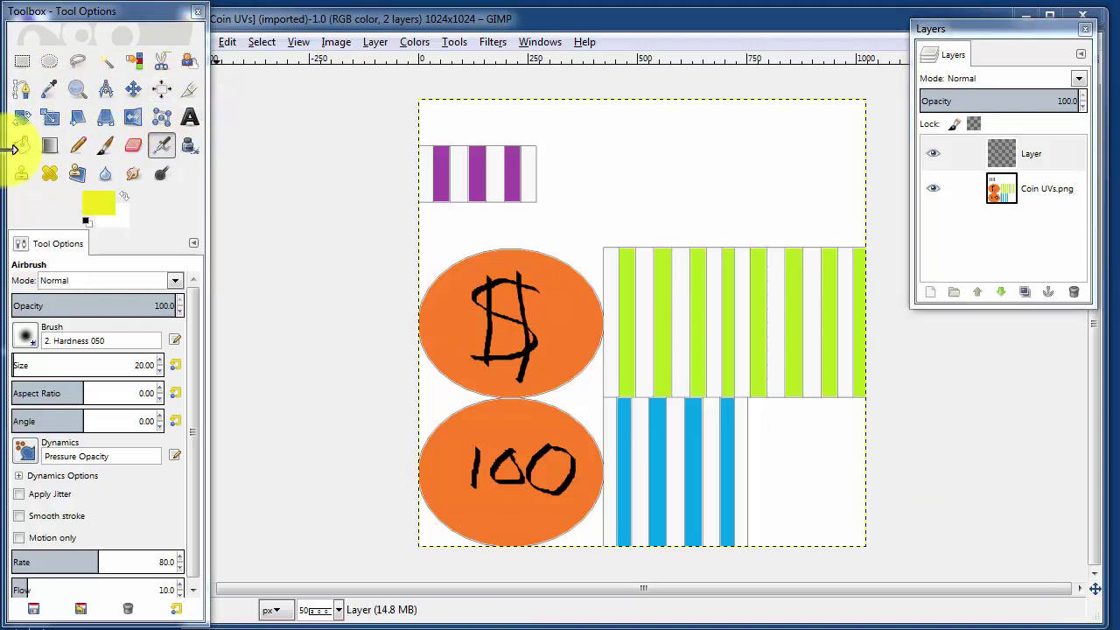
{"action": "left_click", "coordinate": [22, 146]}
{"action": "left_click", "coordinate": [545, 219]}
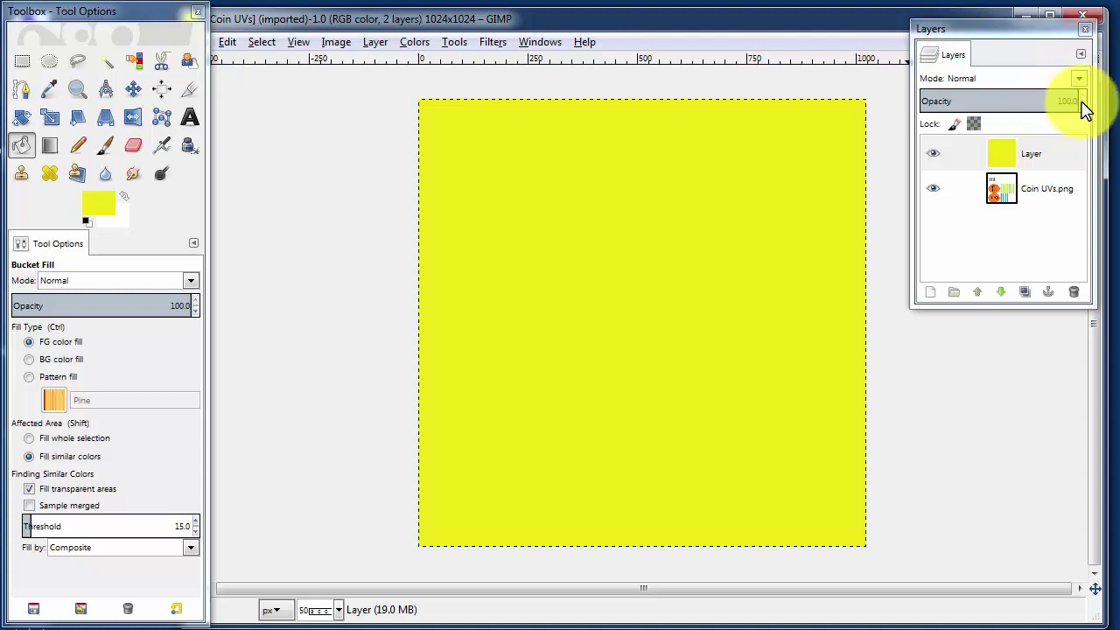
Lower the yellow layer's opacity to 32 to reveal the UV image, and raise it again to 89
{"action": "left_click_drag", "start_coordinate": [1085, 110], "coordinate": [1076, 110]}
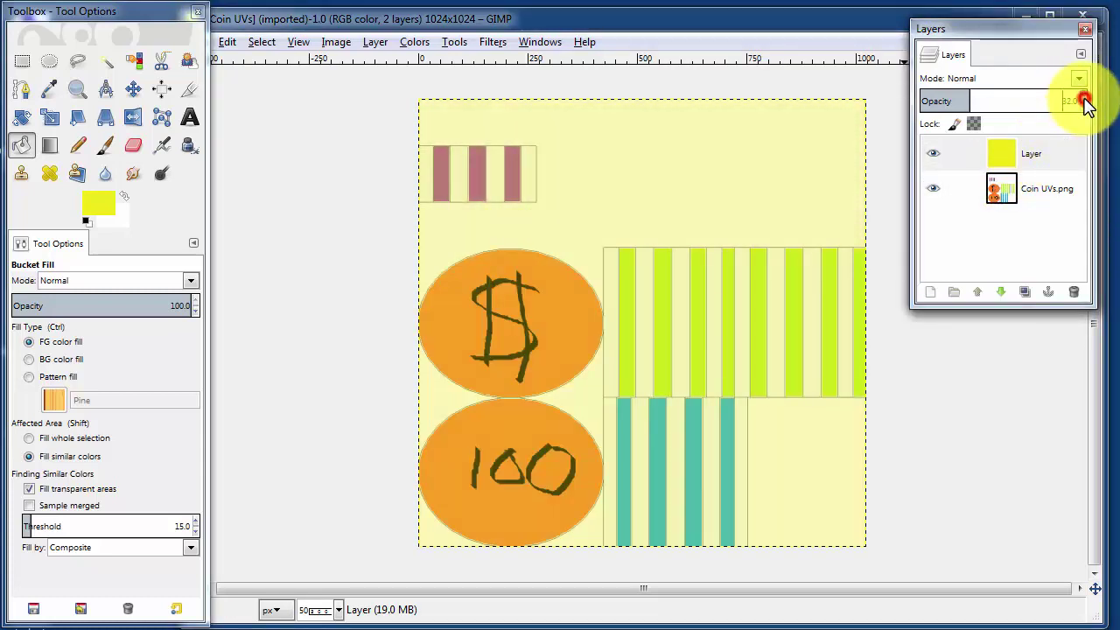
{"action": "left_click_drag", "start_coordinate": [1085, 103], "coordinate": [1081, 105]}
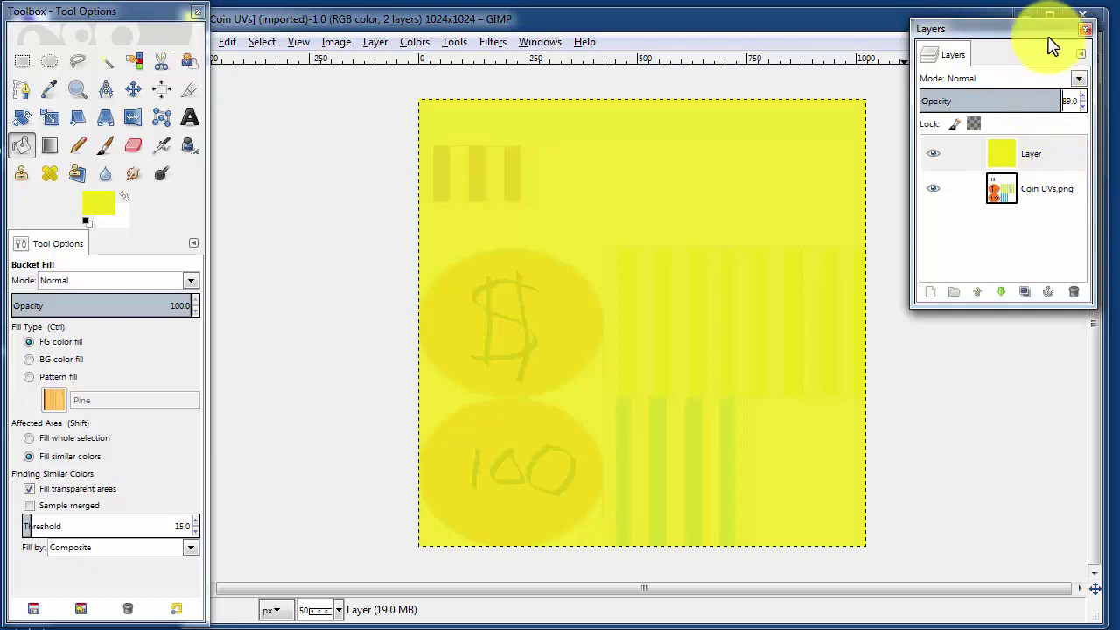
{"action": "left_click_drag", "start_coordinate": [1049, 27], "coordinate": [1050, 43]}
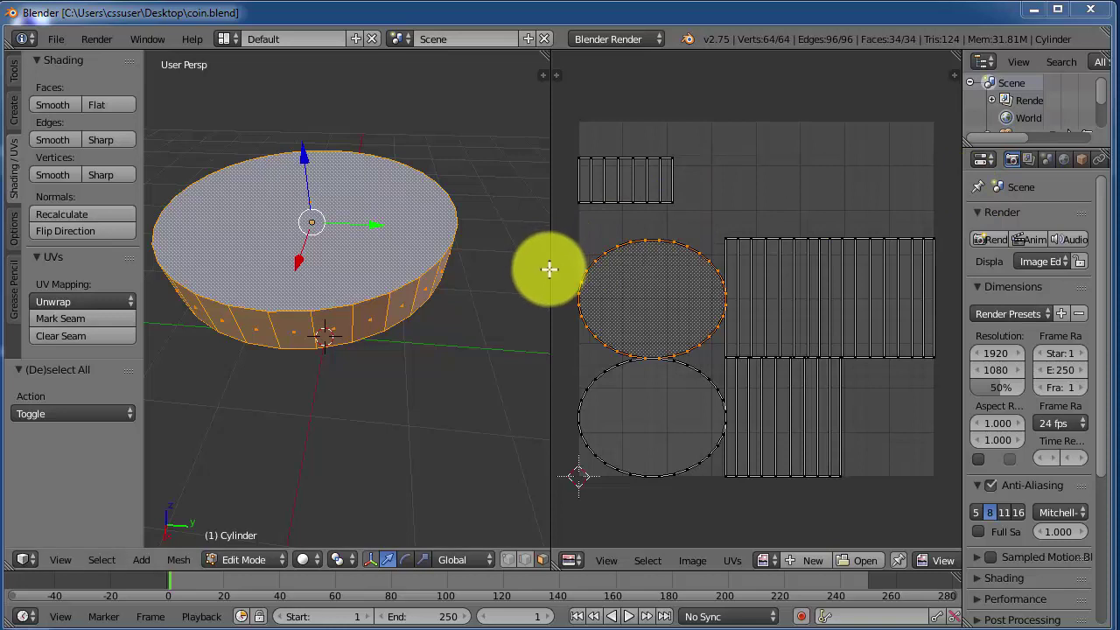
{"action": "key", "text": "g"}
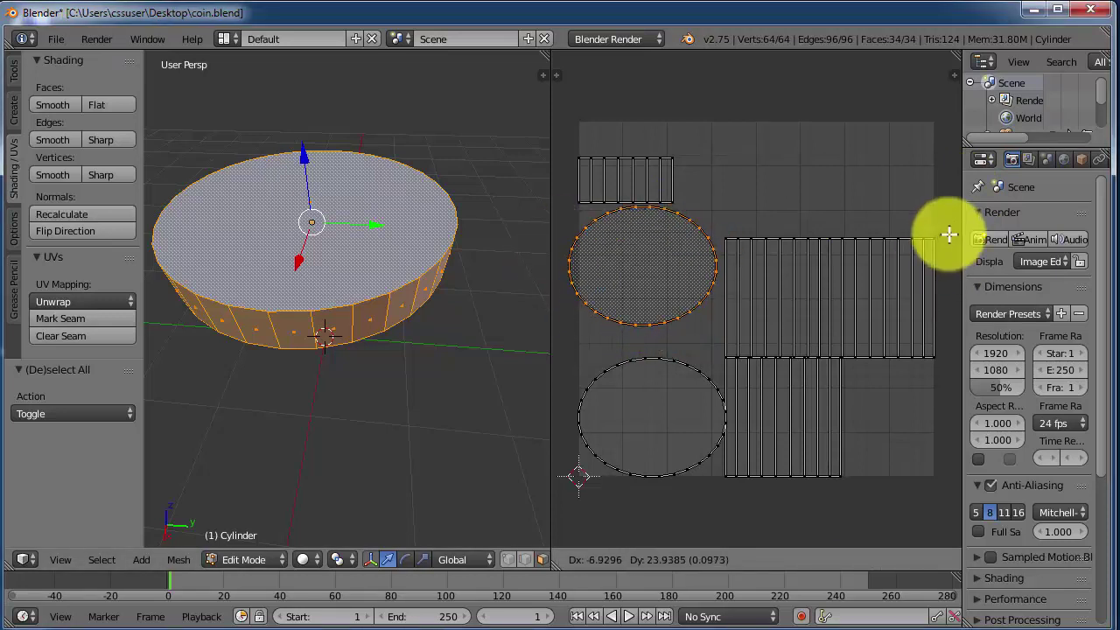
{"action": "left_click", "coordinate": [946, 233]}
{"action": "right_click", "coordinate": [948, 234]}
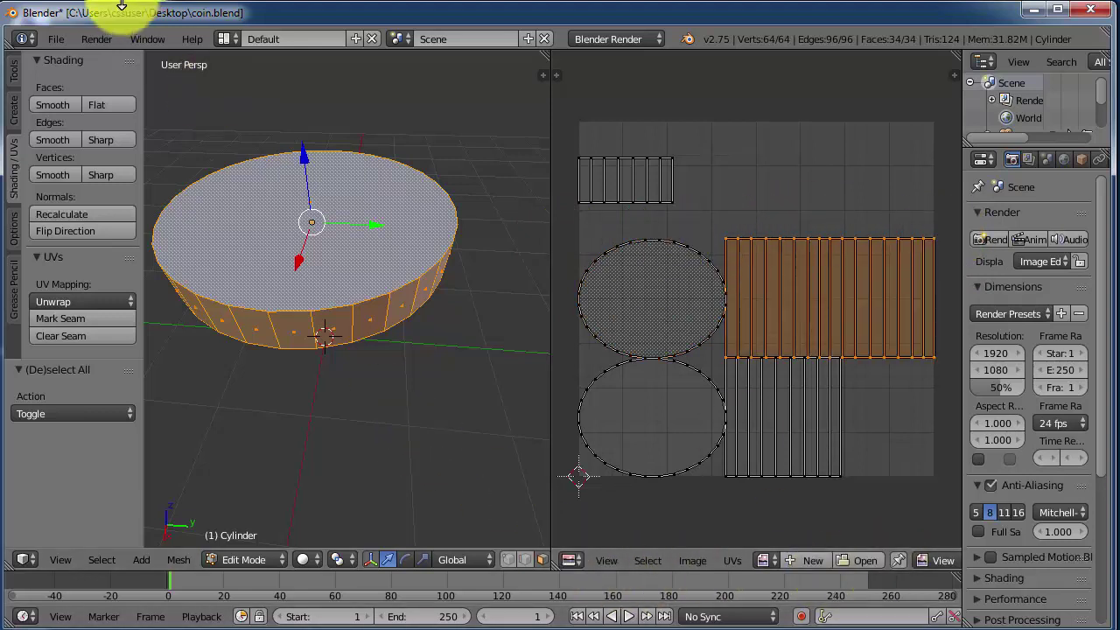
Apply smooth shading to all faces of the disc and widen the properties editor at the expense of the neighbouring editors
{"action": "left_click", "coordinate": [44, 106]}
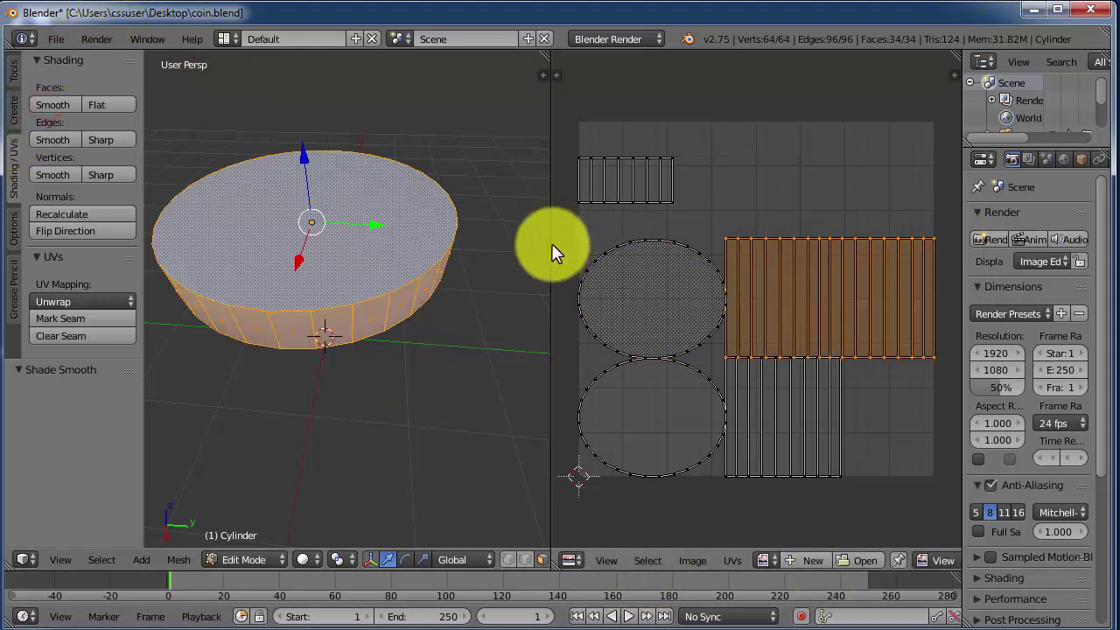
{"action": "left_click_drag", "start_coordinate": [550, 245], "coordinate": [487, 254]}
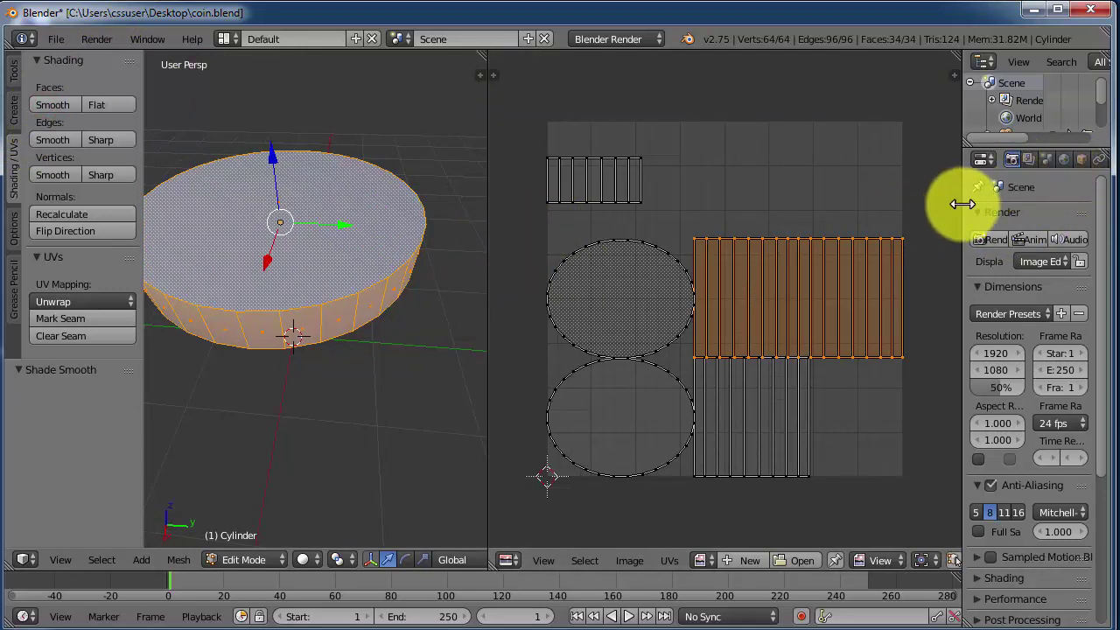
{"action": "left_click_drag", "start_coordinate": [962, 204], "coordinate": [876, 219]}
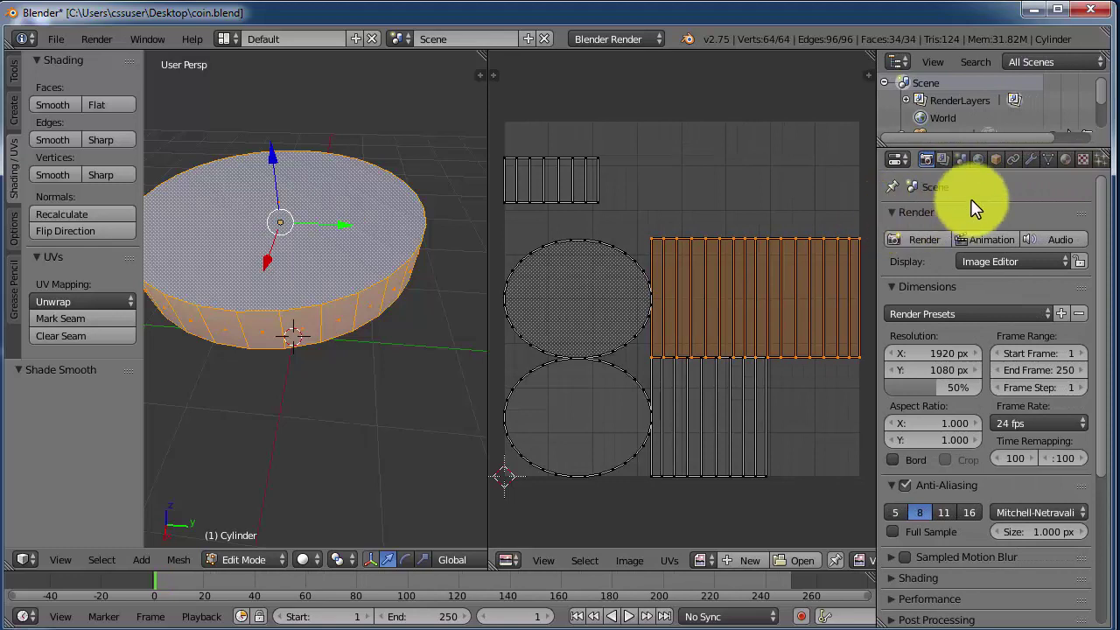
Look at the disc's material settings and compare them with the texture settings
{"action": "left_click", "coordinate": [1065, 160]}
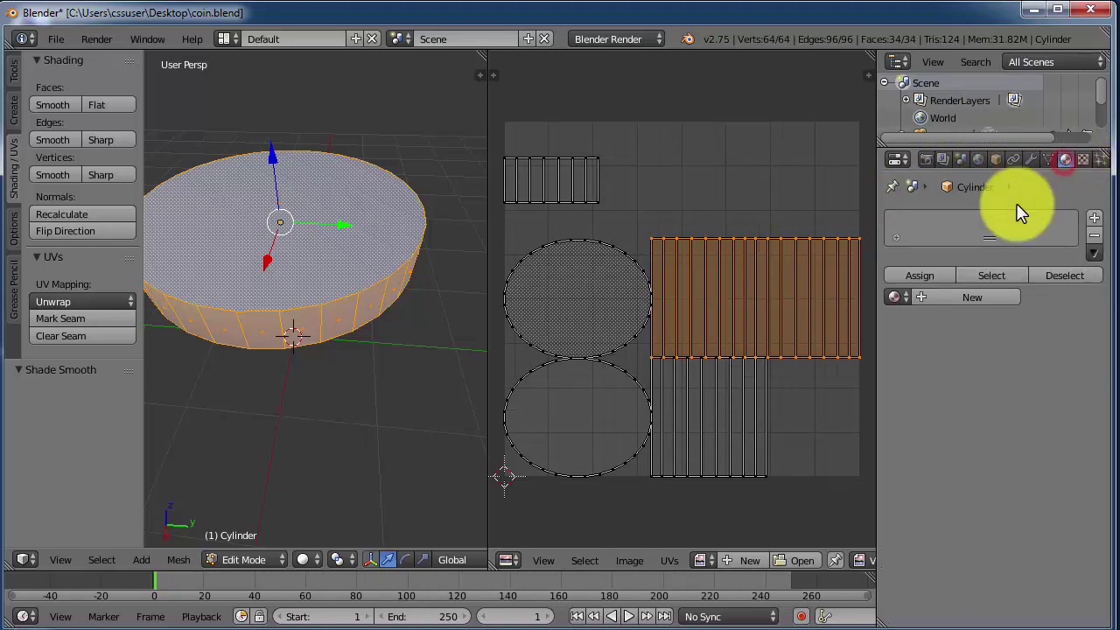
{"action": "left_click", "coordinate": [1083, 159]}
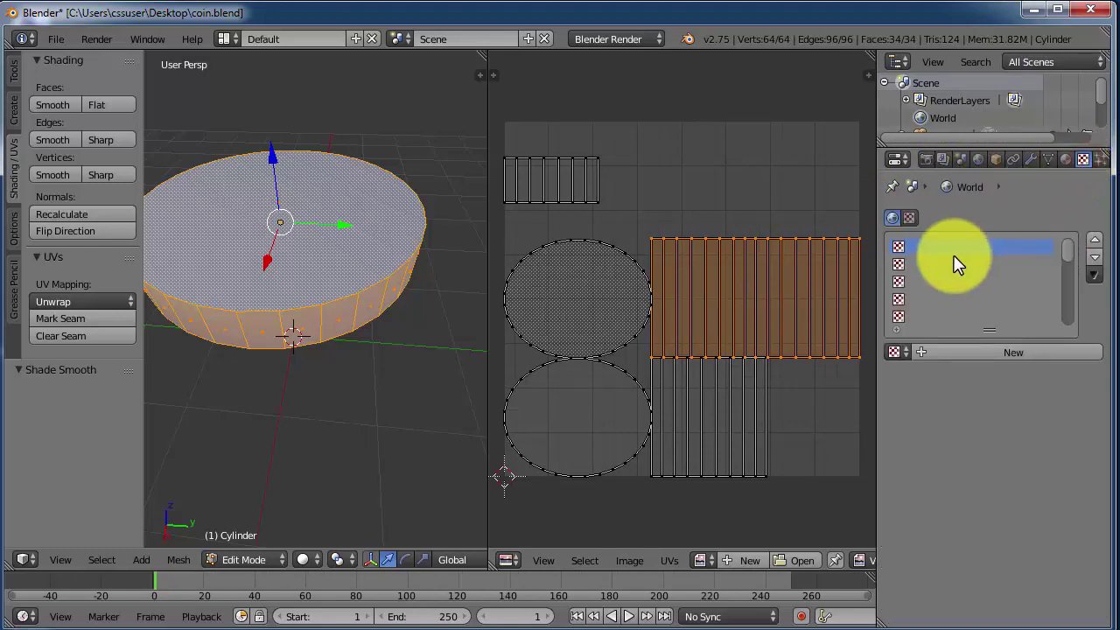
{"action": "left_click", "coordinate": [1065, 160]}
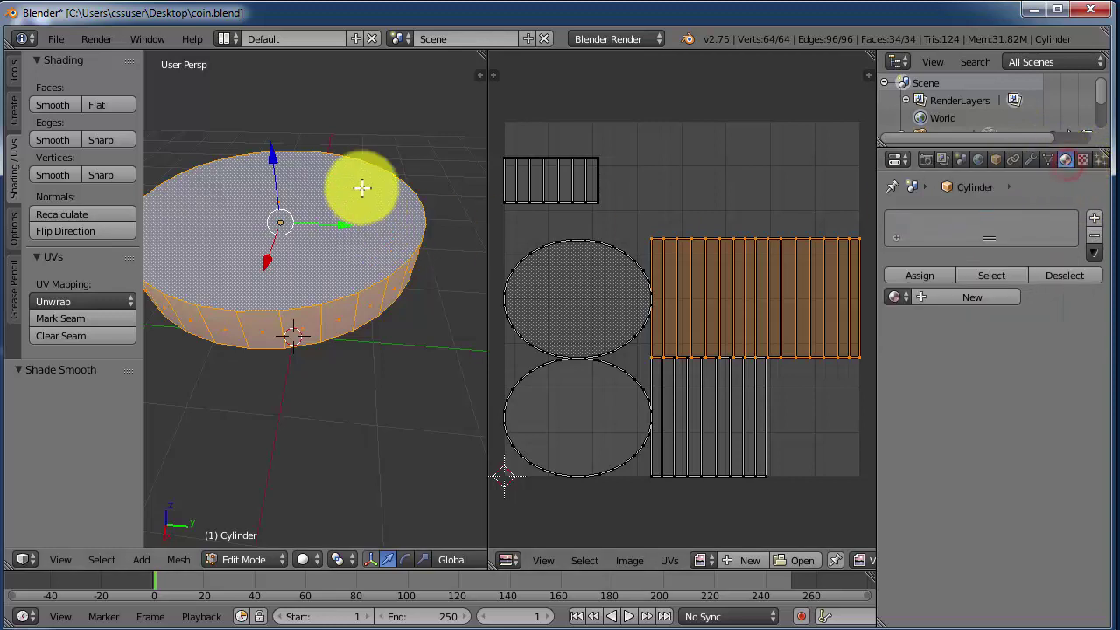
{"action": "left_click", "coordinate": [1083, 160]}
{"action": "left_click", "coordinate": [1065, 161]}
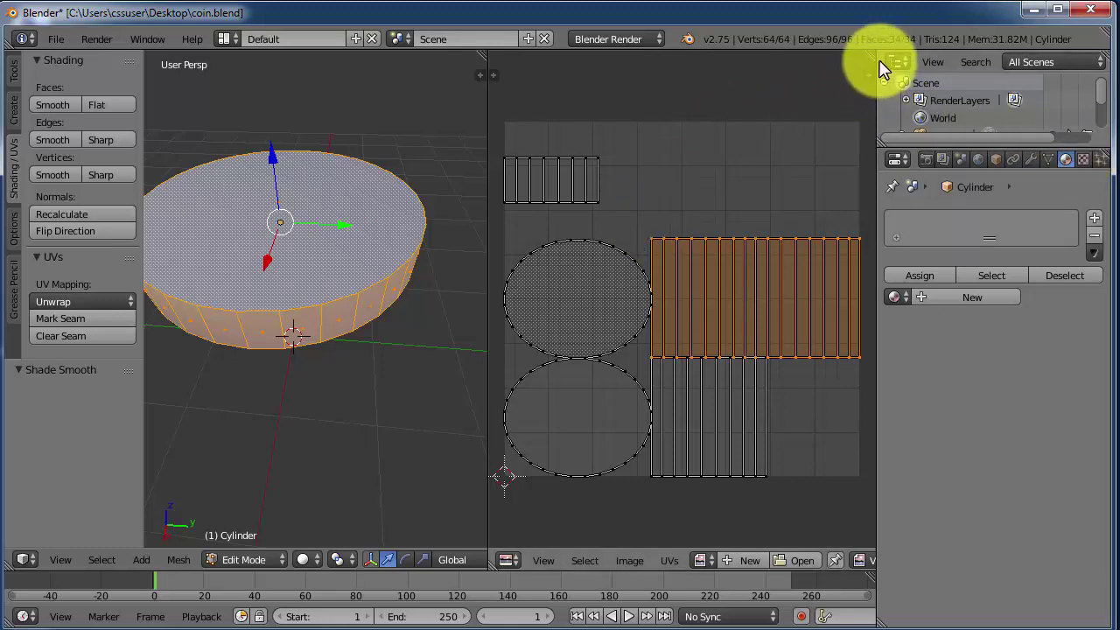
Split the UV/Image Editor horizontally into two areas and turn the upper one into a Node Editor
{"action": "left_click_drag", "start_coordinate": [873, 54], "coordinate": [819, 325]}
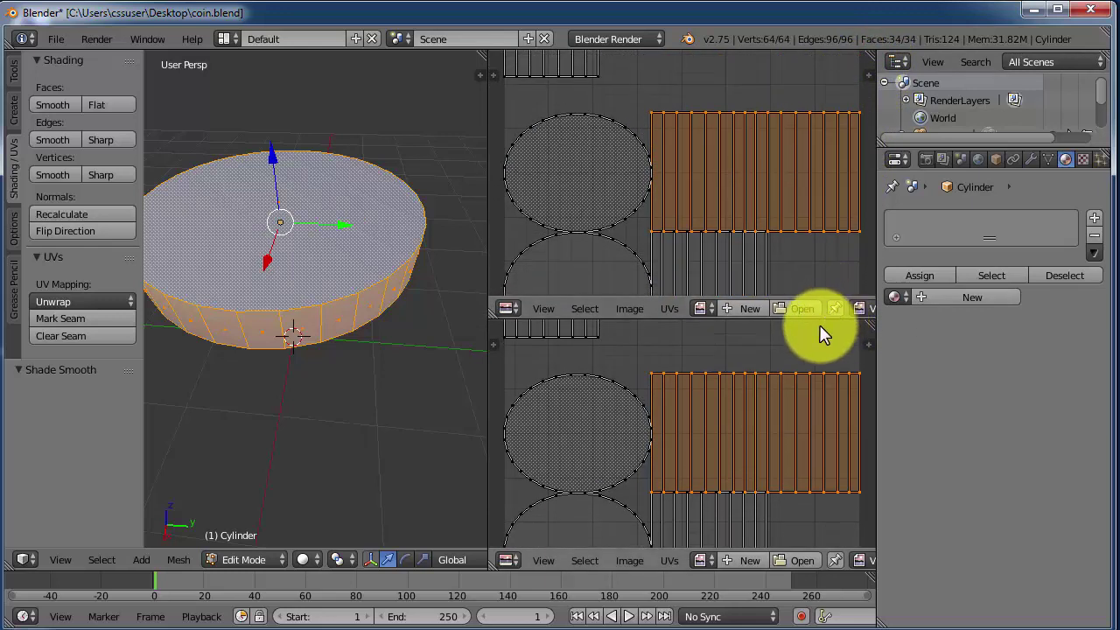
{"action": "left_click", "coordinate": [507, 309]}
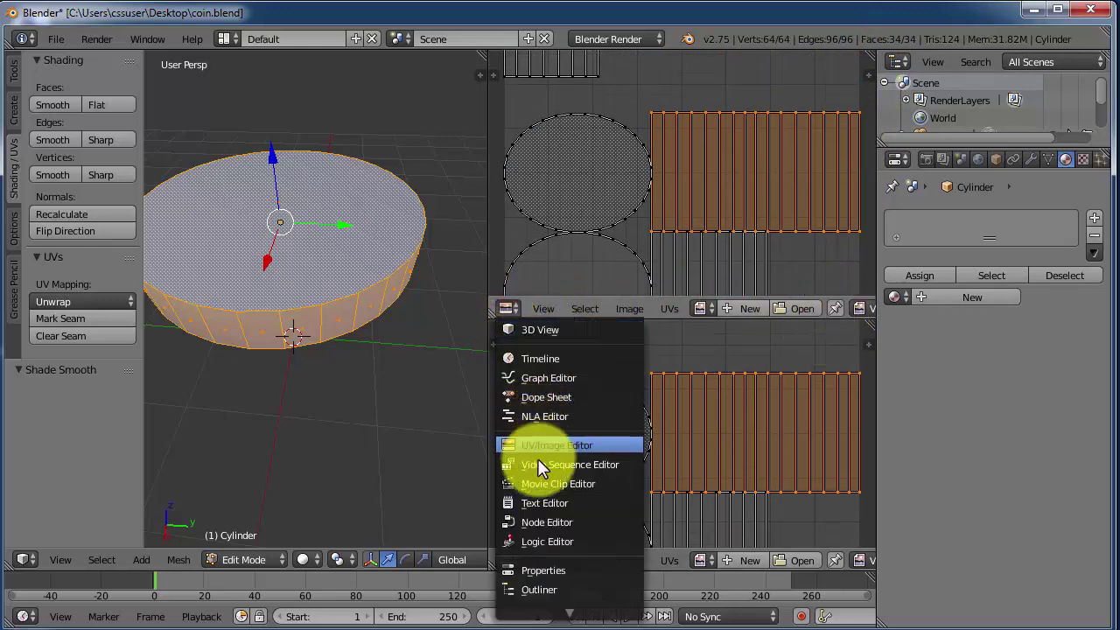
{"action": "left_click", "coordinate": [527, 520]}
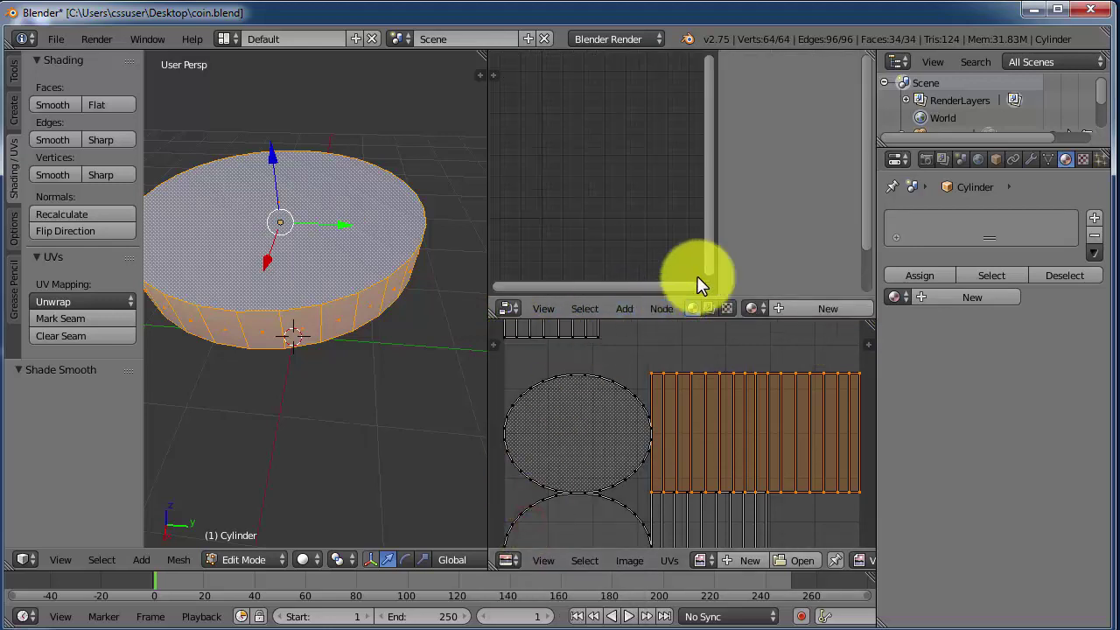
Narrow the 3D view to give the node and UV editors more room, and widen the properties editor
{"action": "left_click_drag", "start_coordinate": [718, 259], "coordinate": [794, 251]}
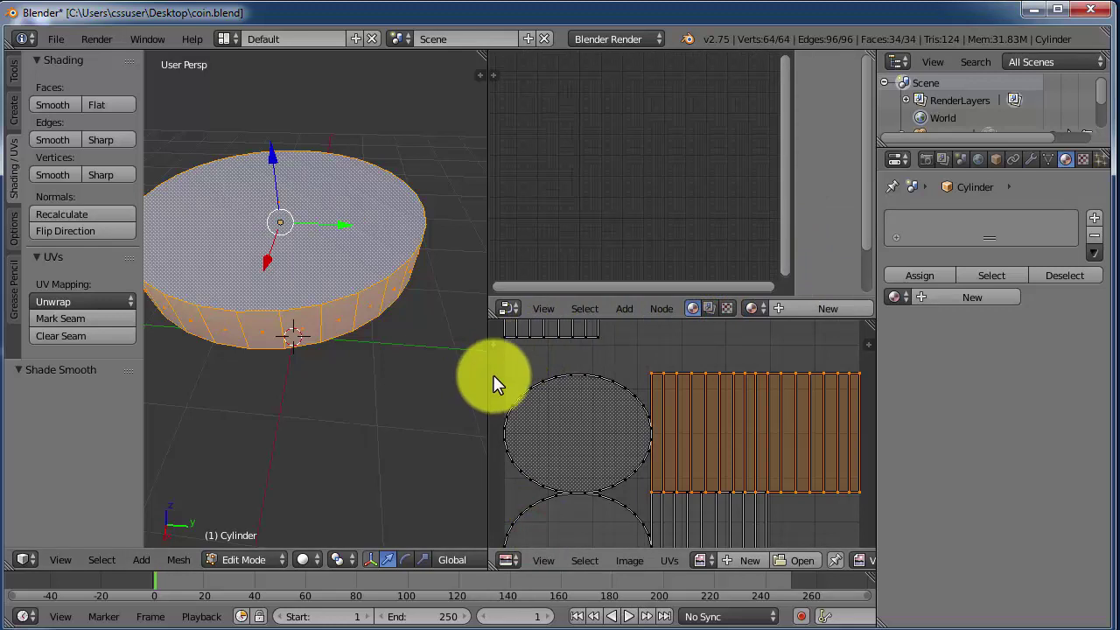
{"action": "left_click_drag", "start_coordinate": [487, 377], "coordinate": [385, 368]}
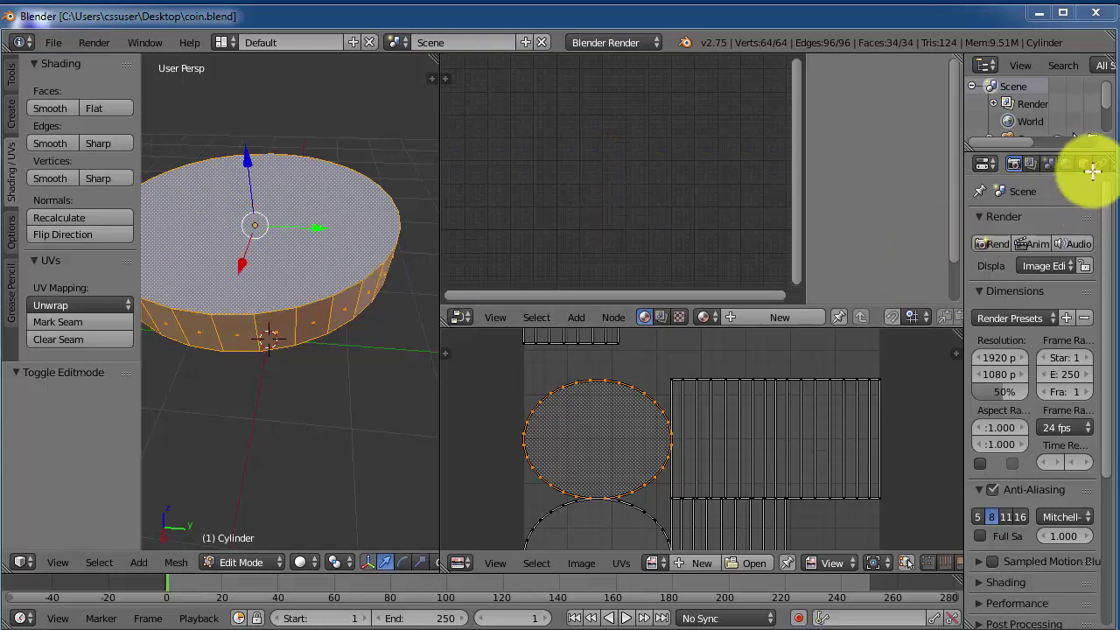
{"action": "left_click", "coordinate": [962, 204]}
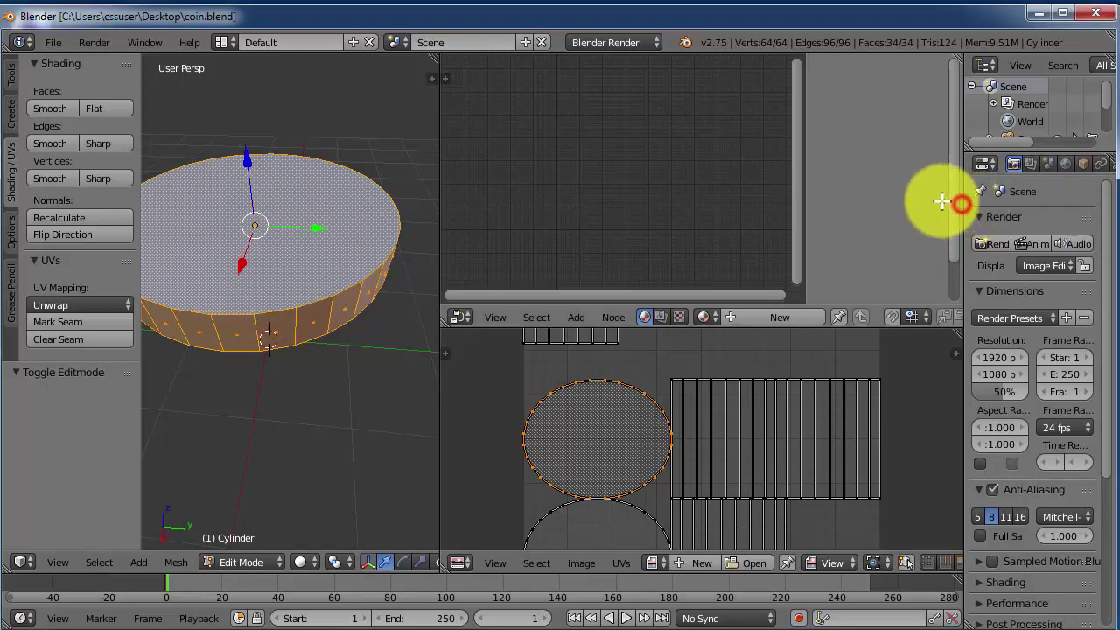
{"action": "left_click_drag", "start_coordinate": [440, 249], "coordinate": [414, 250]}
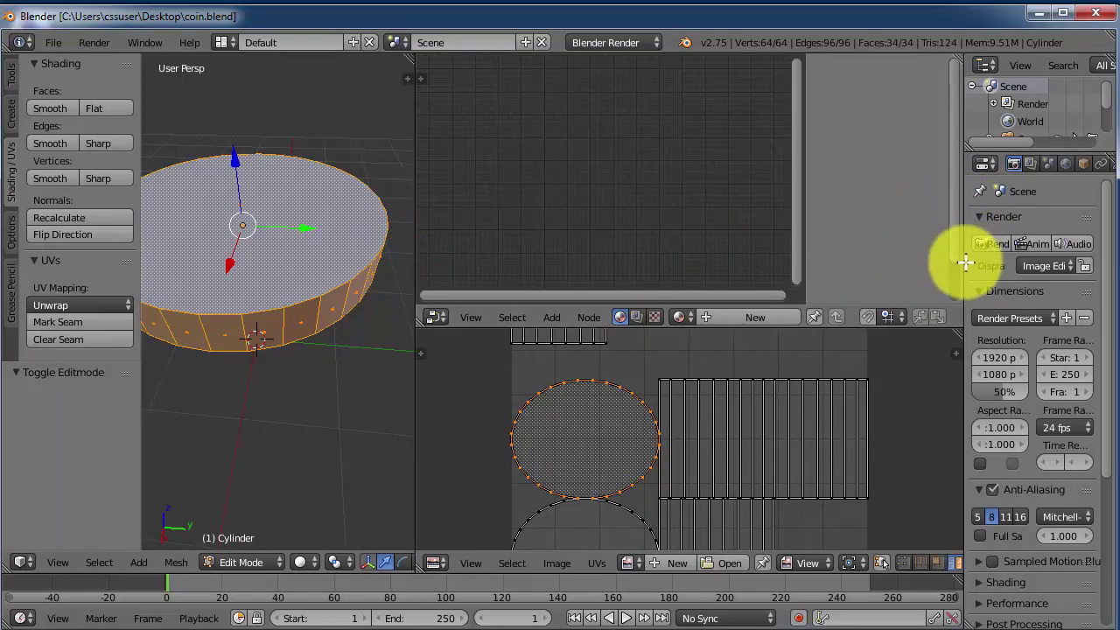
{"action": "left_click_drag", "start_coordinate": [963, 262], "coordinate": [868, 256]}
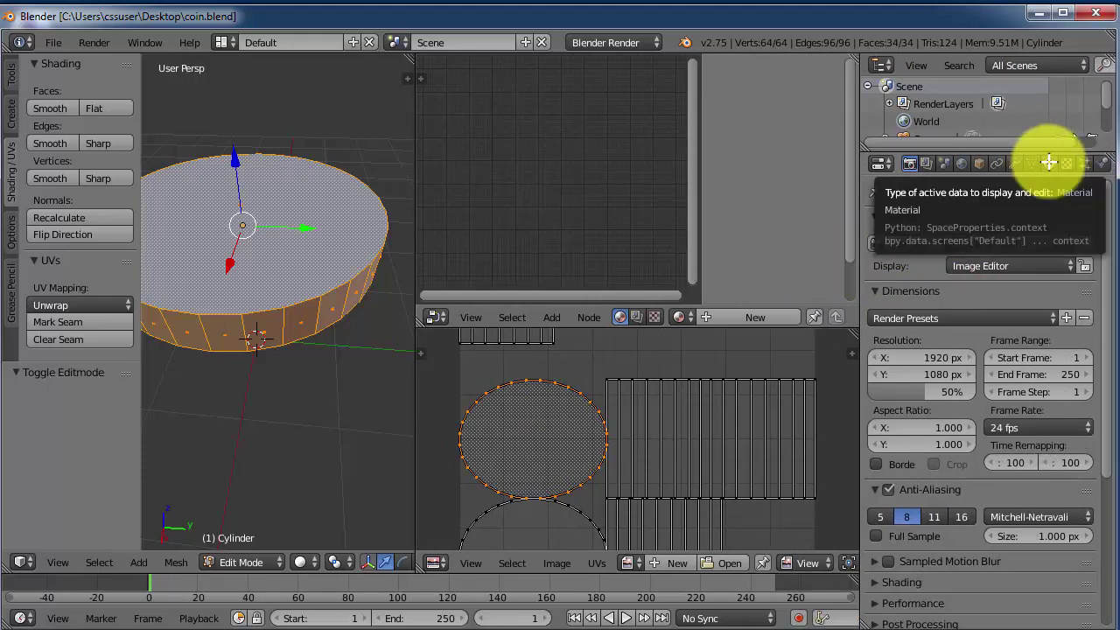
Create a new material for the disc and enable shader nodes for it in a widened Node Editor
{"action": "left_click", "coordinate": [1047, 162]}
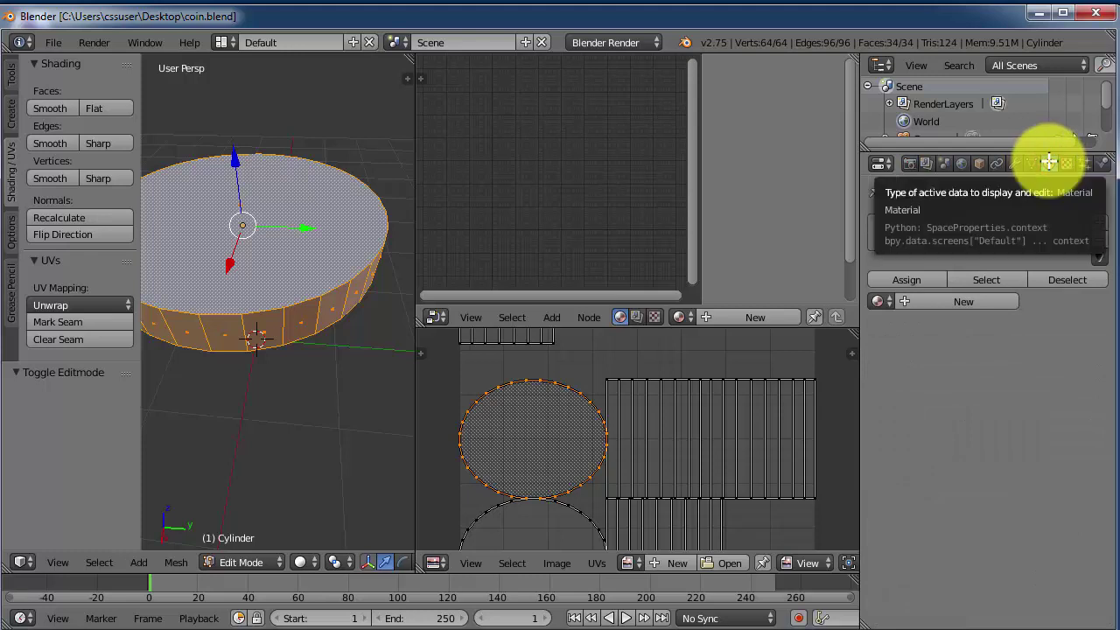
{"action": "left_click", "coordinate": [939, 301]}
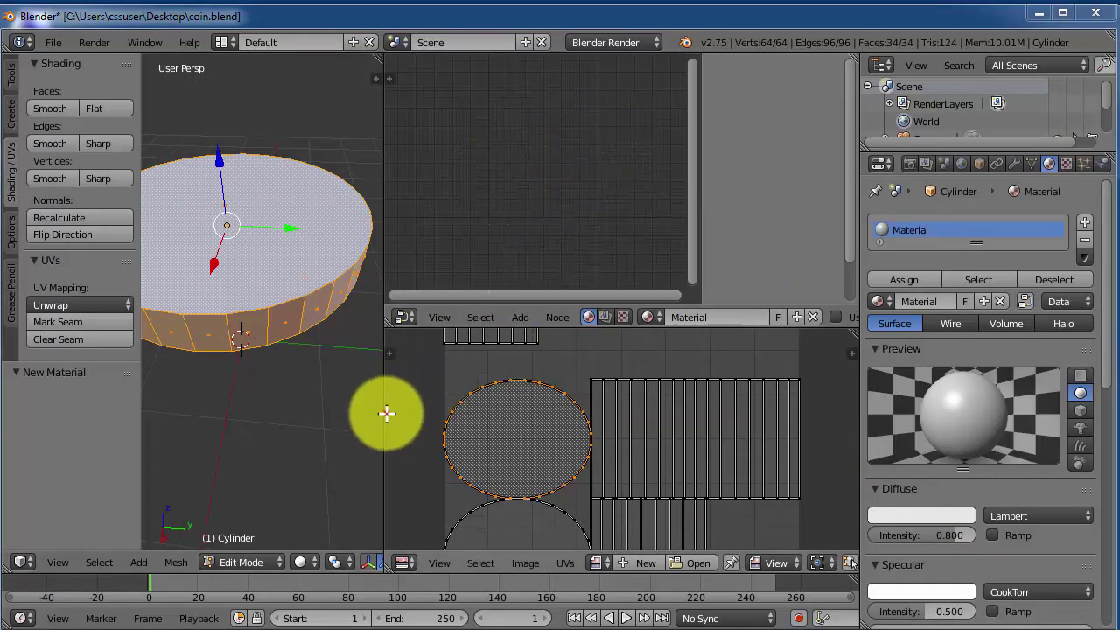
{"action": "right_click_drag", "start_coordinate": [386, 414], "coordinate": [849, 405]}
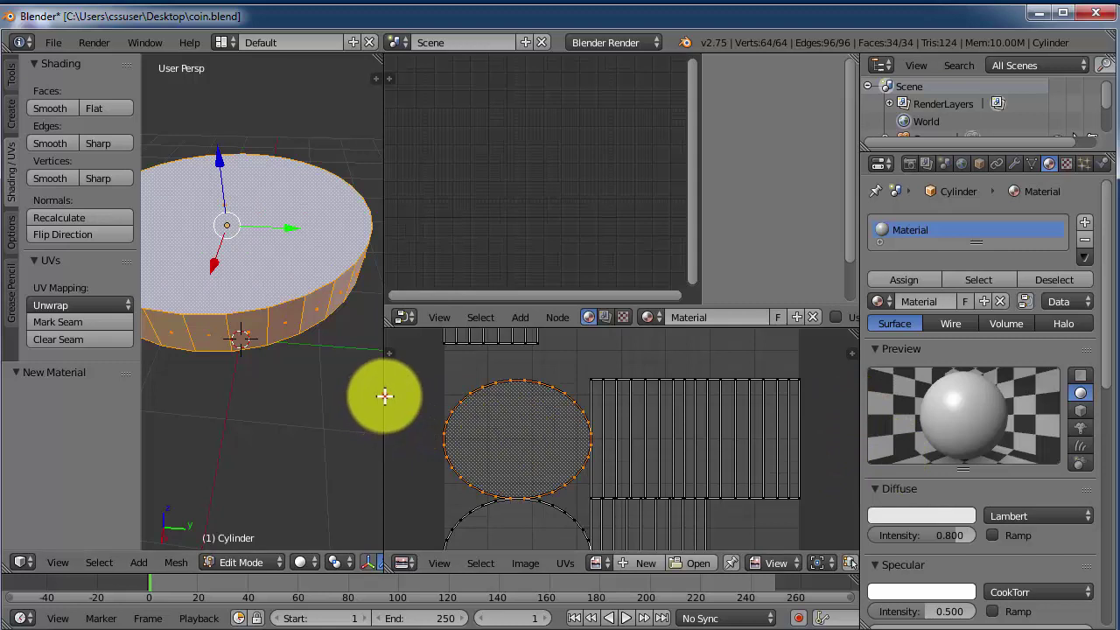
{"action": "left_click_drag", "start_coordinate": [384, 396], "coordinate": [346, 400]}
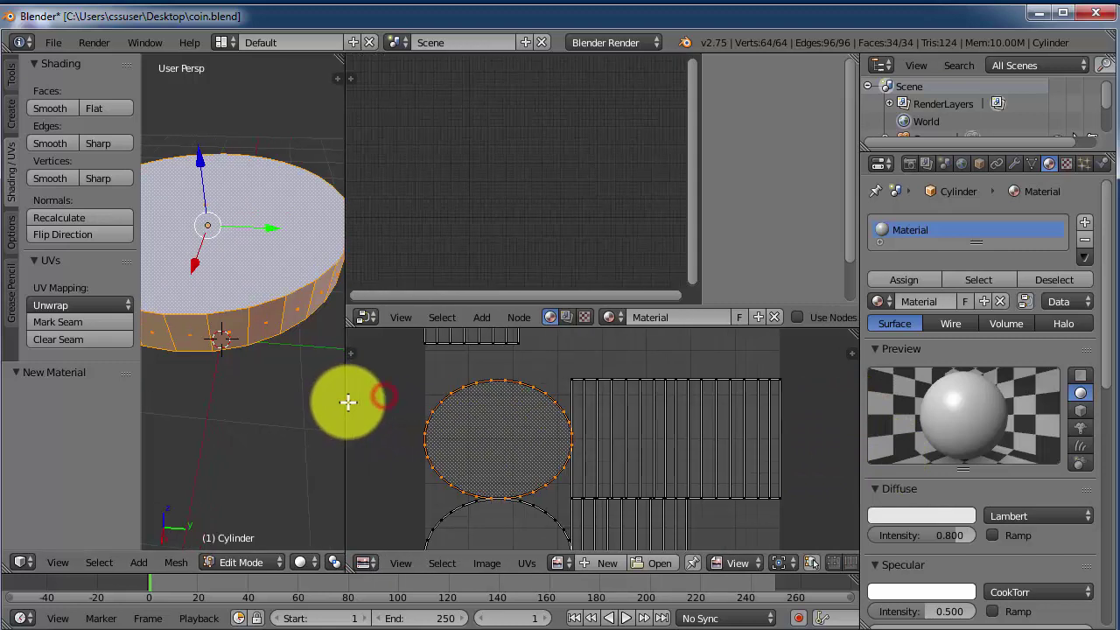
{"action": "left_click", "coordinate": [795, 317]}
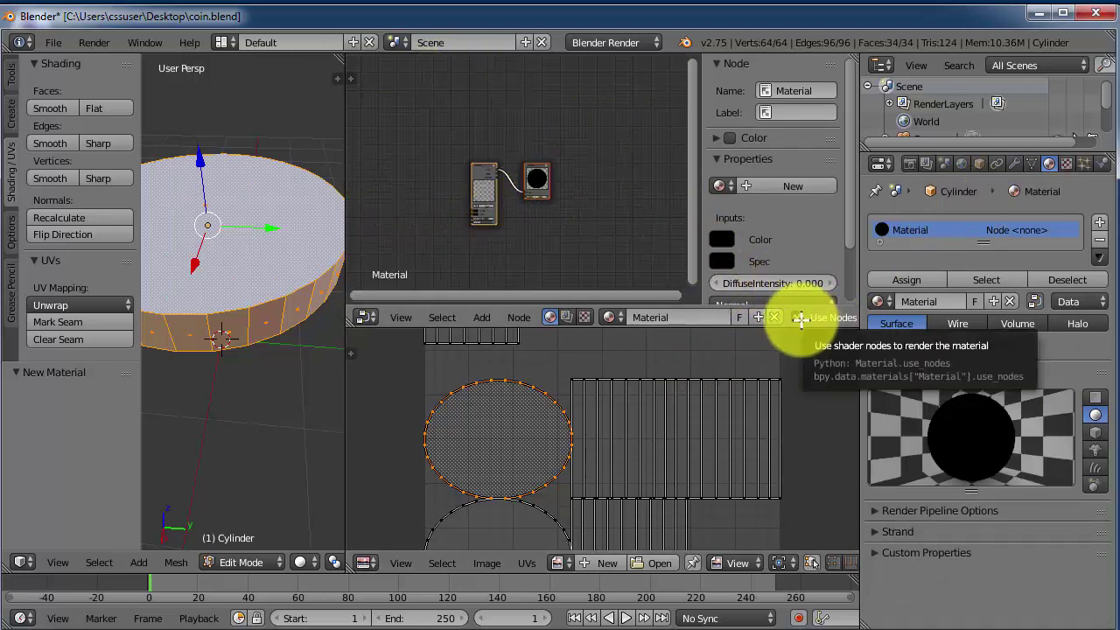
Switch the render engine to Cycles Render, and enlarge the 3D view and the Node Editor by narrowing the properties editor
{"action": "left_click", "coordinate": [610, 41]}
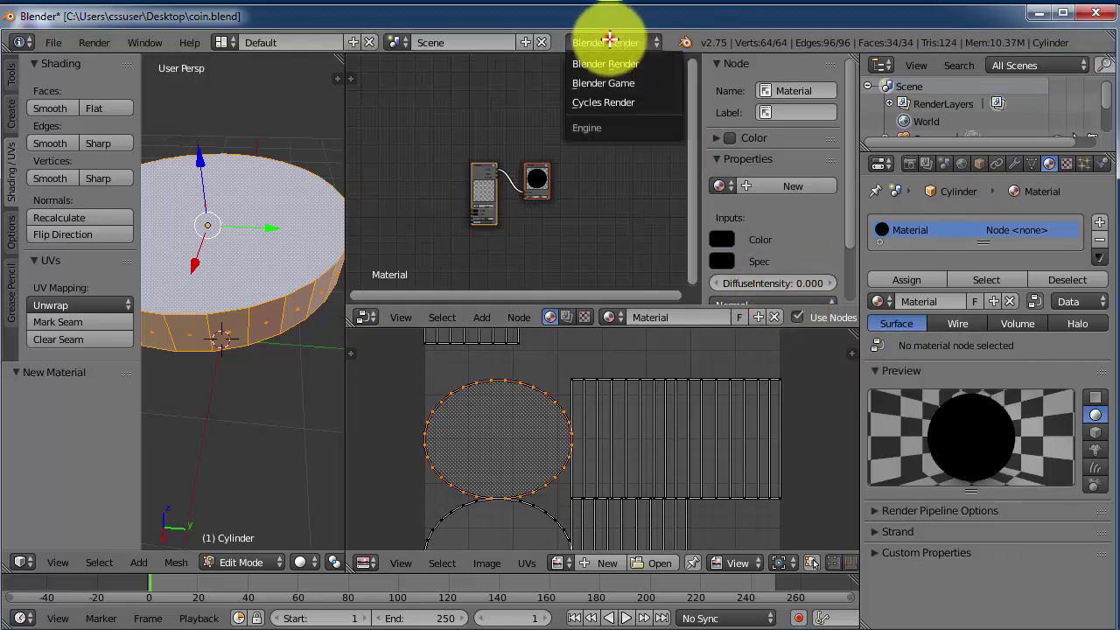
{"action": "left_click", "coordinate": [598, 101]}
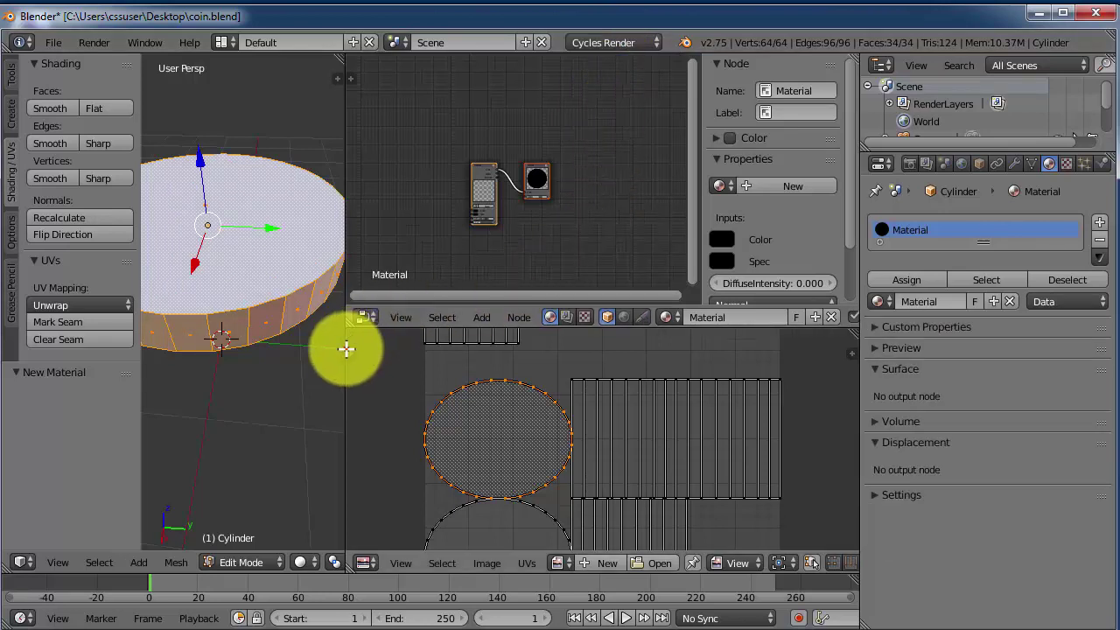
{"action": "mouse_move", "coordinate": [347, 349]}
{"action": "left_mouse_down"}
{"action": "mouse_move", "coordinate": [432, 342]}
{"action": "mouse_move", "coordinate": [354, 361]}
{"action": "left_mouse_up"}
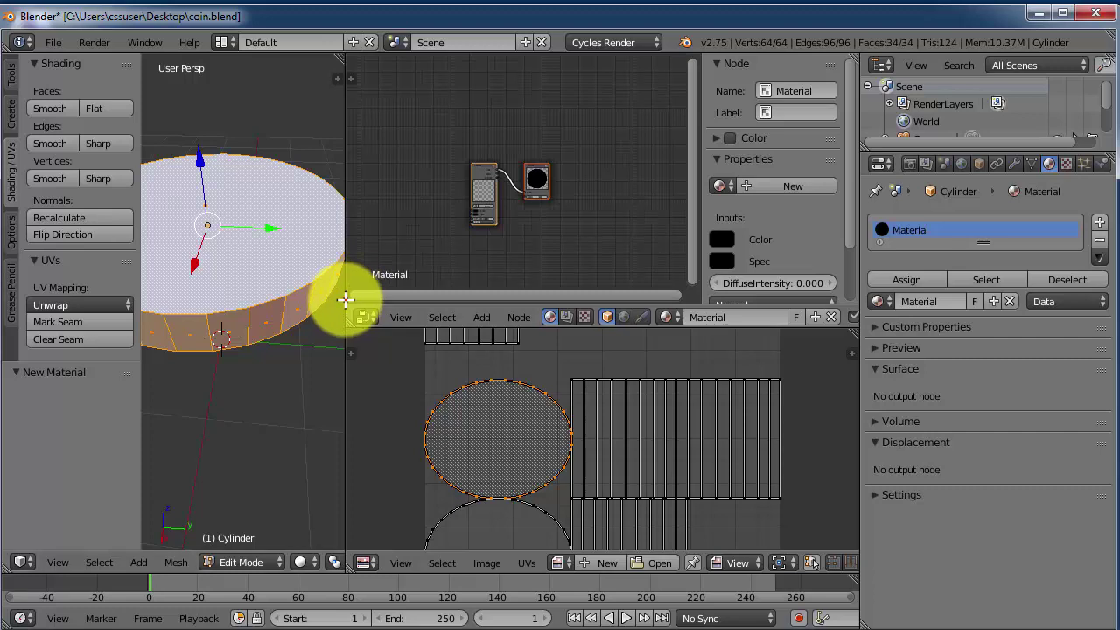
{"action": "left_click_drag", "start_coordinate": [345, 299], "coordinate": [433, 291]}
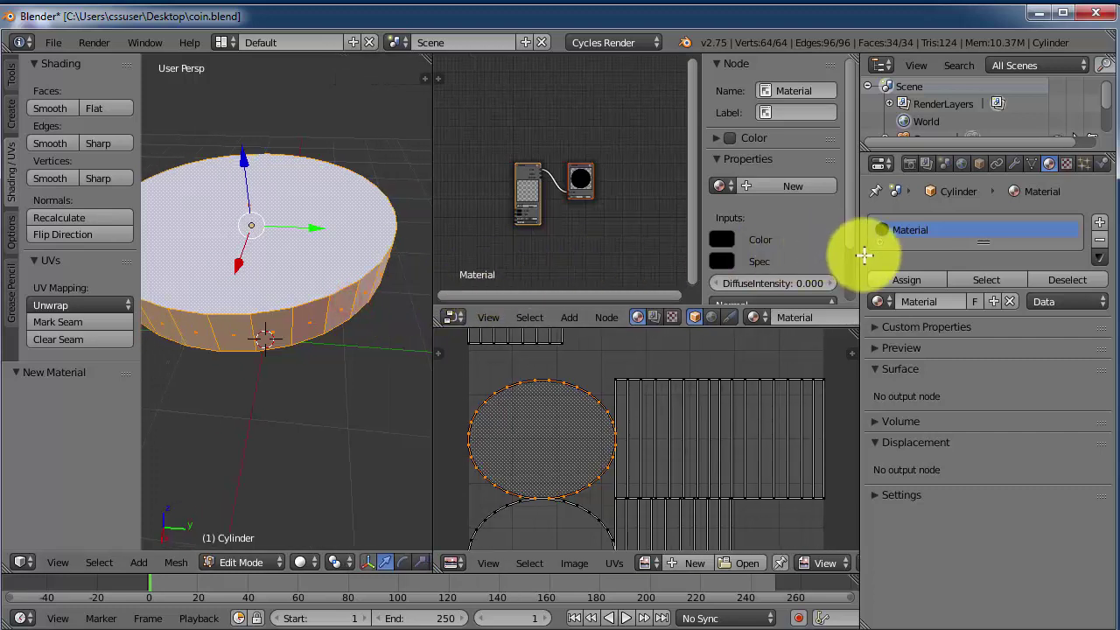
{"action": "left_click_drag", "start_coordinate": [859, 264], "coordinate": [961, 268]}
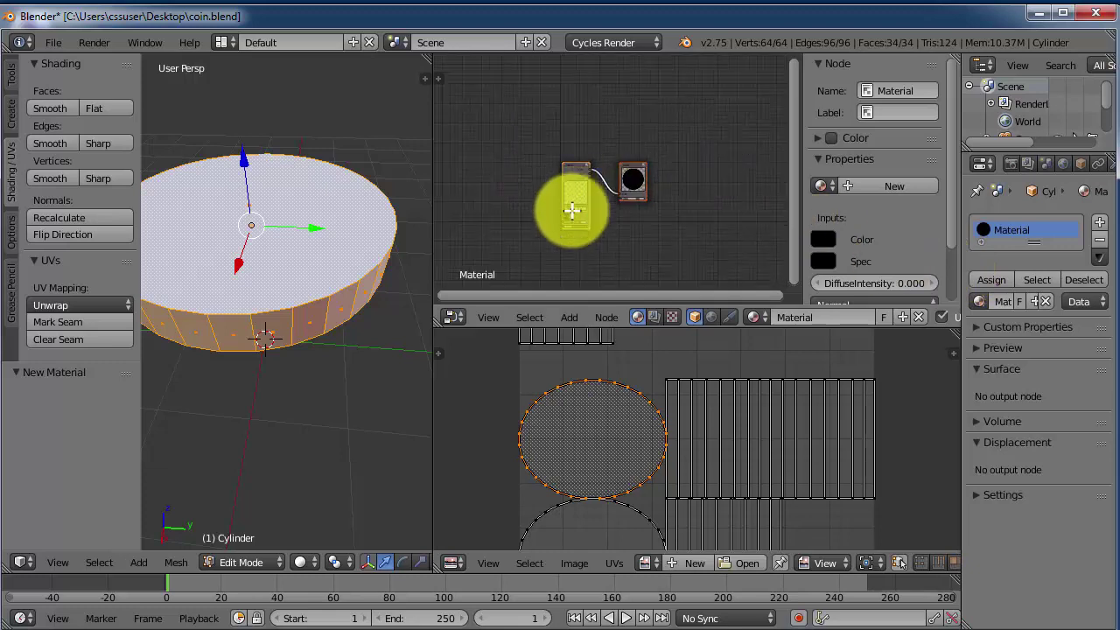
Compare the node categories that can be added under Cycles Render and Blender Render, ending on Cycles Render
{"action": "scroll", "coordinate": [572, 207], "scroll_direction": "up", "scroll_amount": 3}
{"action": "scroll", "coordinate": [543, 235], "scroll_direction": "up", "scroll_amount": 2}
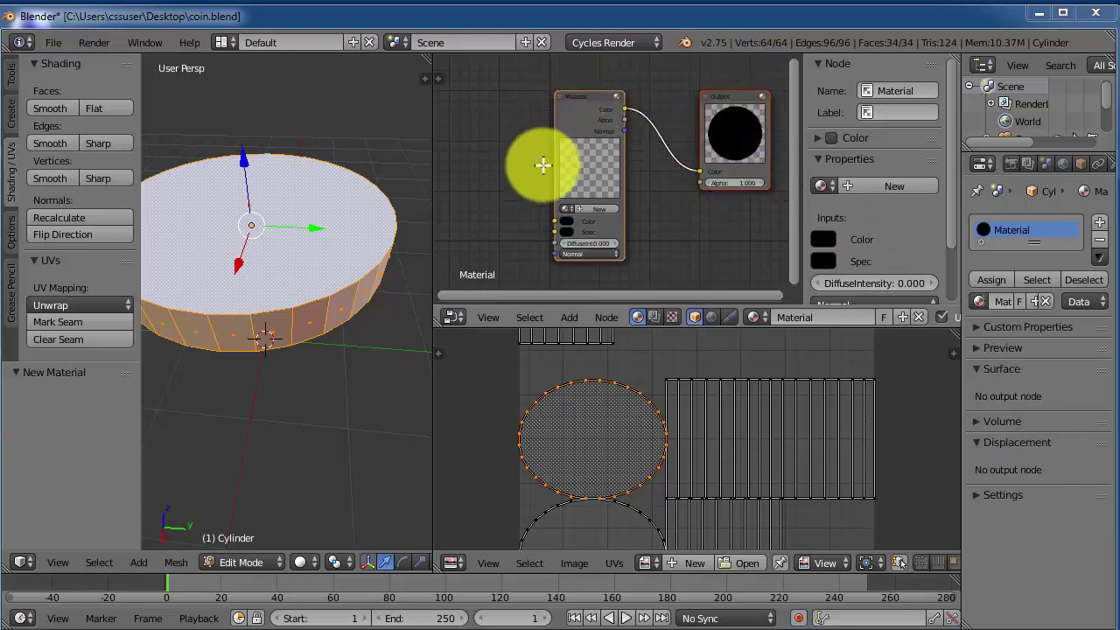
{"action": "left_click", "coordinate": [568, 319]}
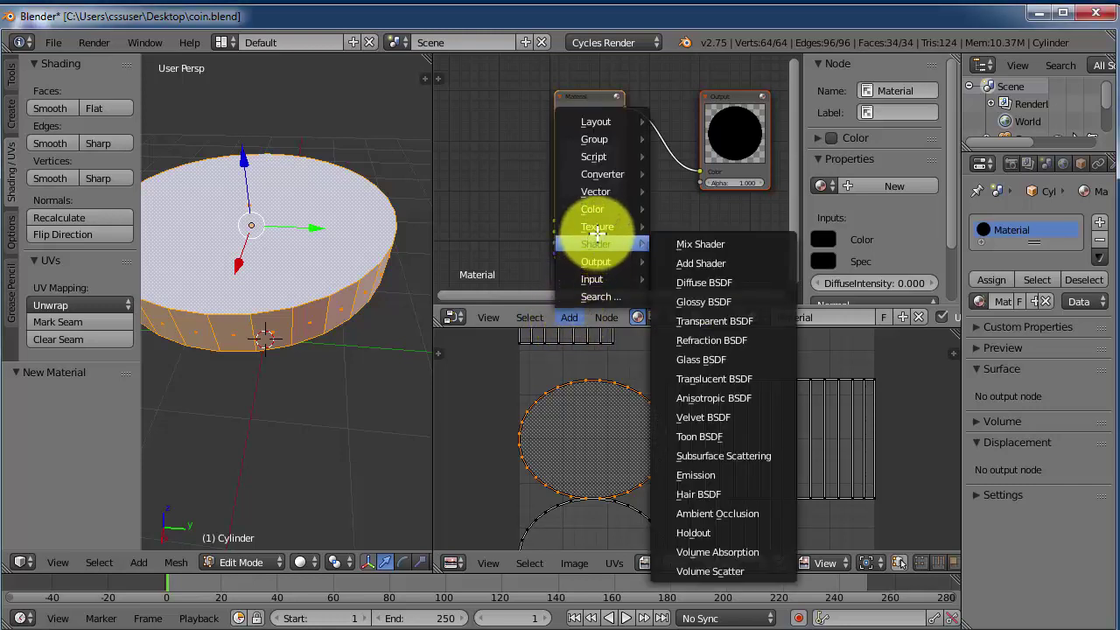
{"action": "mouse_move", "coordinate": [624, 226]}
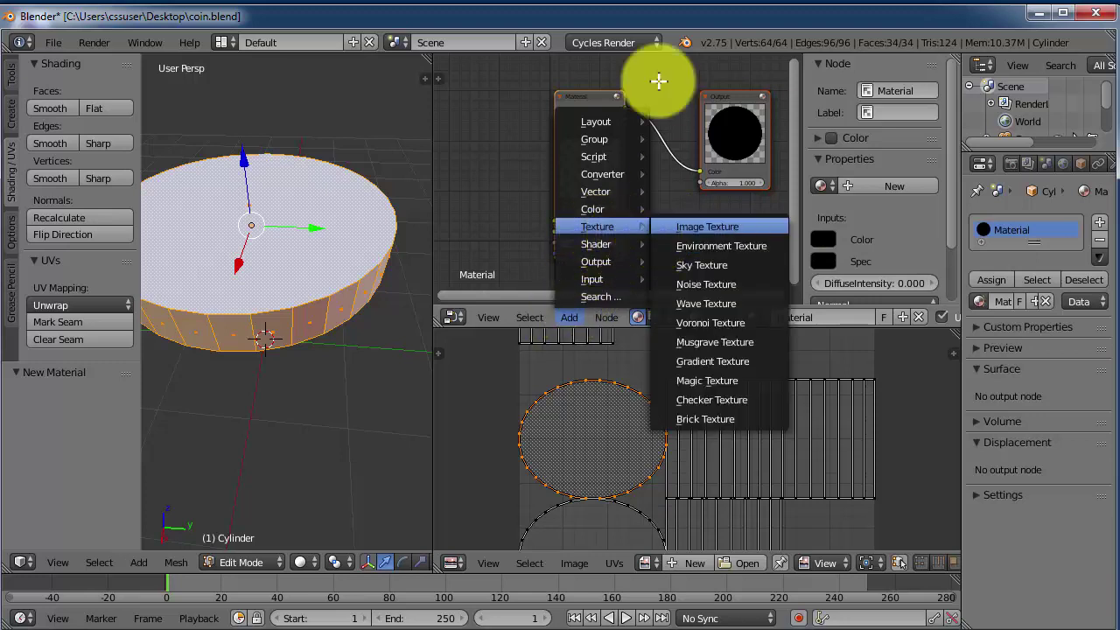
{"action": "left_click", "coordinate": [628, 42]}
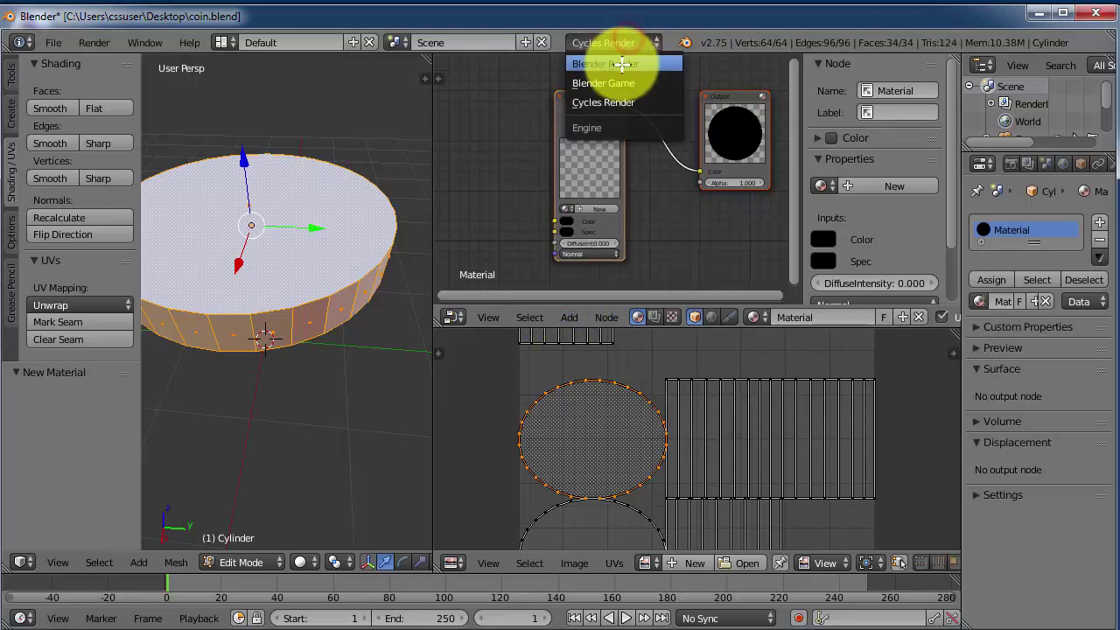
{"action": "left_click", "coordinate": [621, 63]}
{"action": "left_click", "coordinate": [569, 317]}
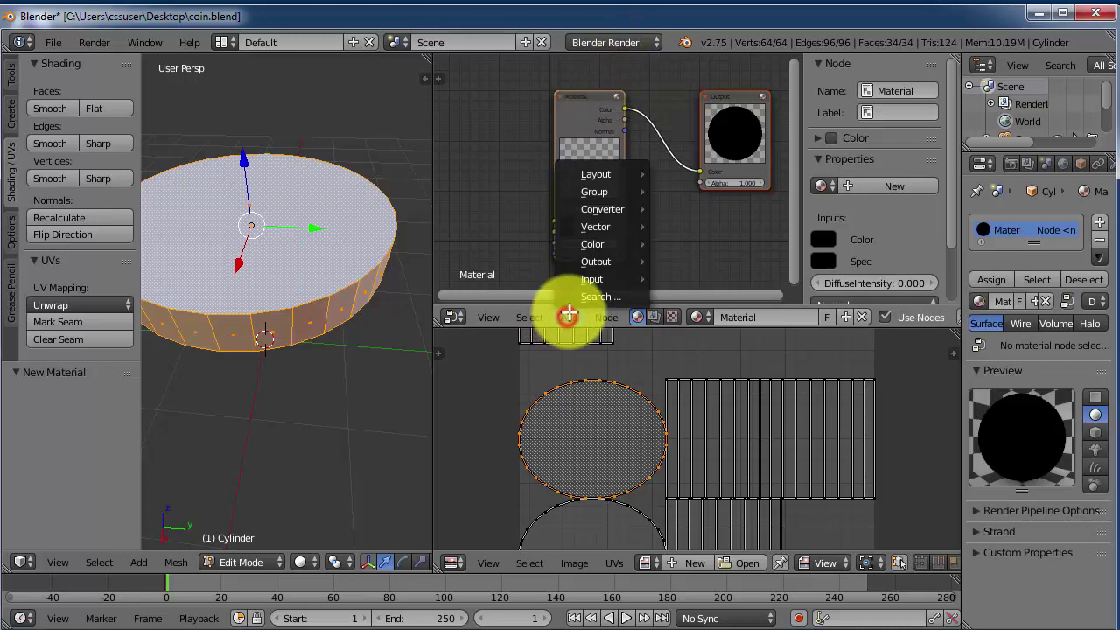
{"action": "left_click", "coordinate": [606, 43]}
{"action": "left_click", "coordinate": [595, 104]}
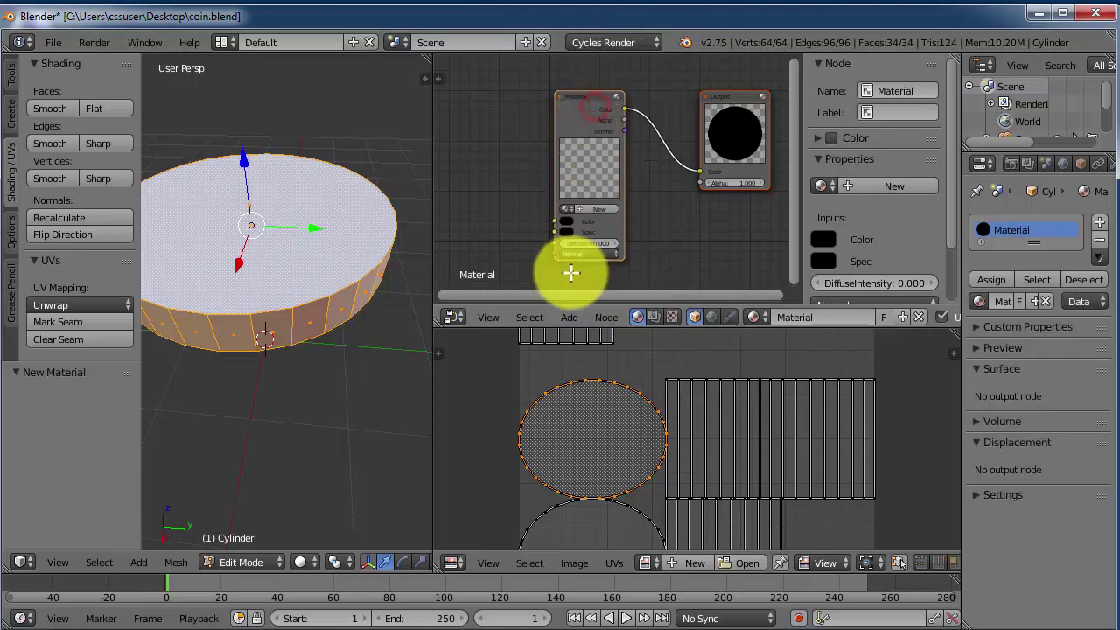
Add an Image Texture node and place it to the left of the Material node
{"action": "left_click", "coordinate": [569, 317]}
{"action": "mouse_move", "coordinate": [597, 228]}
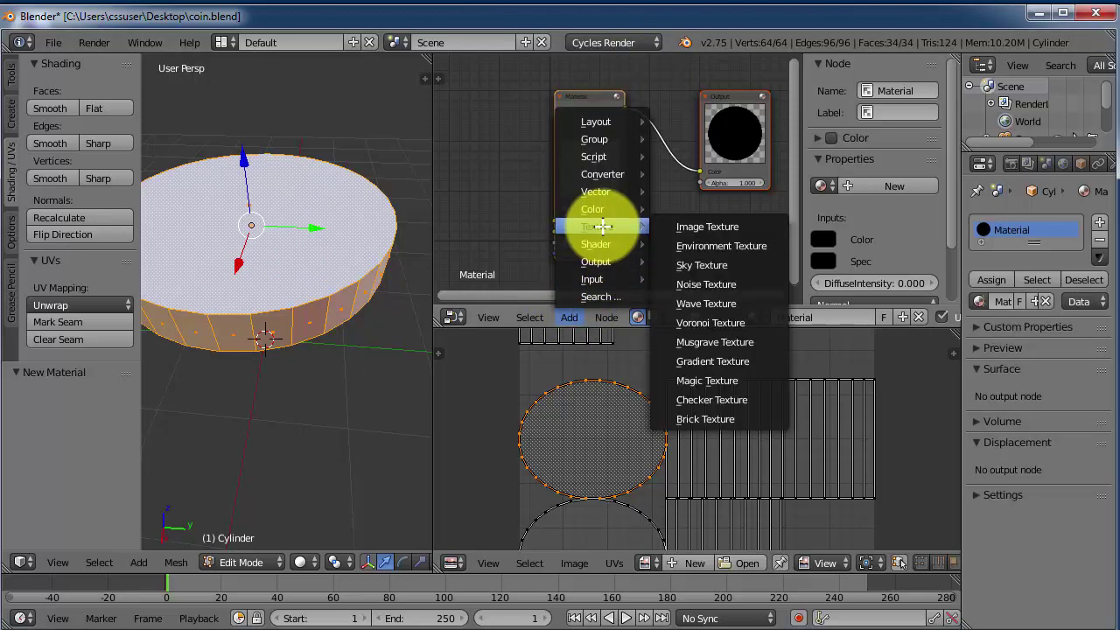
{"action": "left_click", "coordinate": [675, 226]}
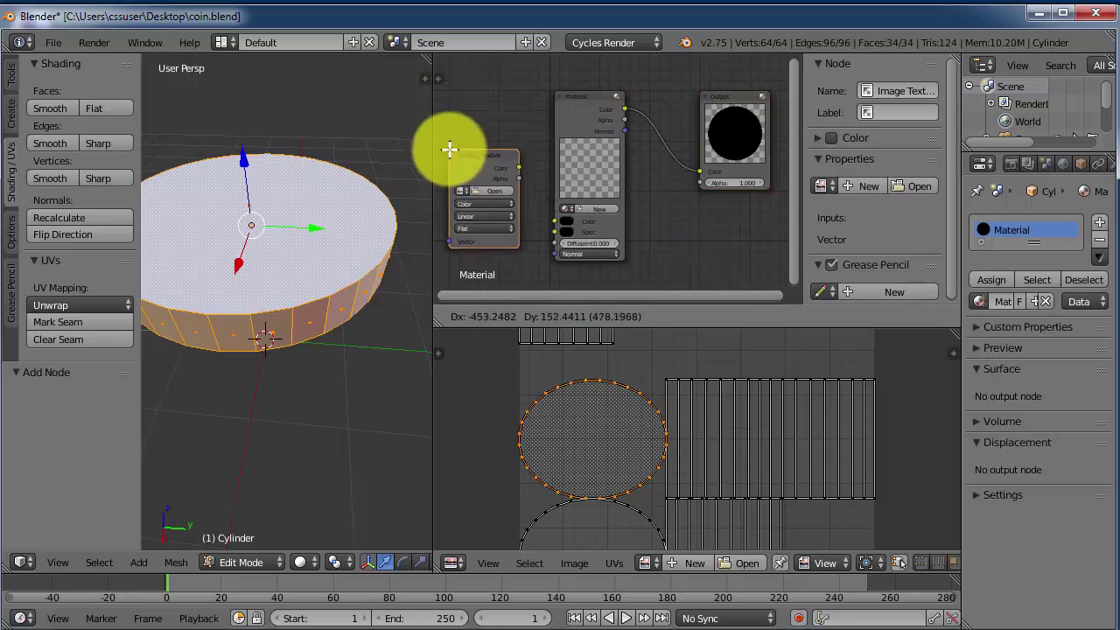
{"action": "left_click", "coordinate": [446, 150]}
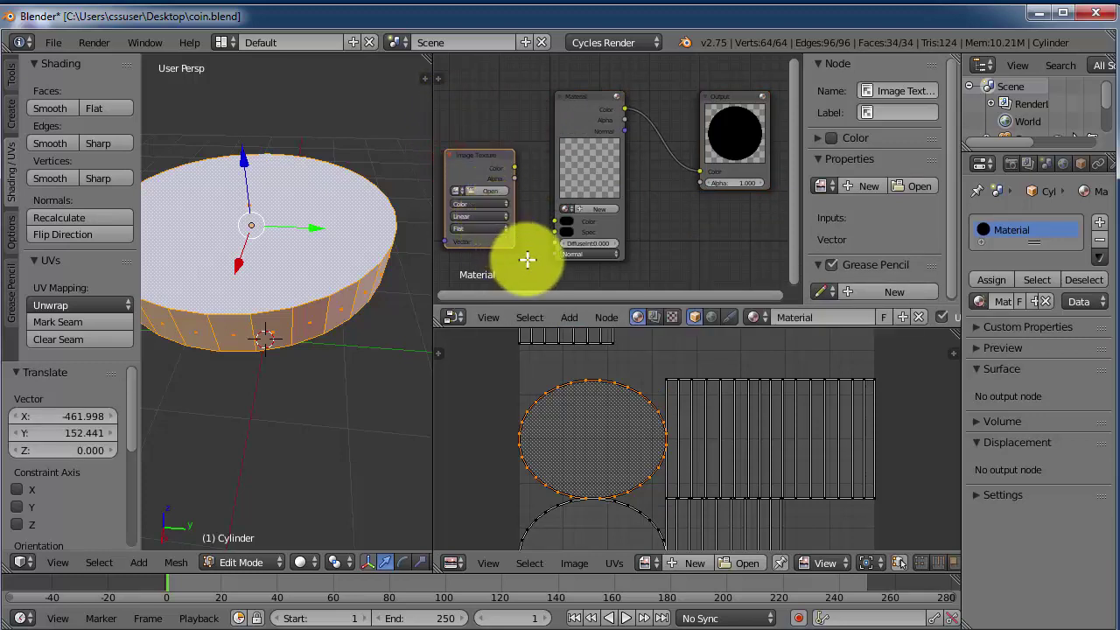
Link the Image Texture node's Color output to the Material node's Color input
{"action": "scroll", "coordinate": [520, 259], "scroll_direction": "up", "scroll_amount": 1}
{"action": "scroll", "coordinate": [521, 260], "scroll_direction": "up", "scroll_amount": 2}
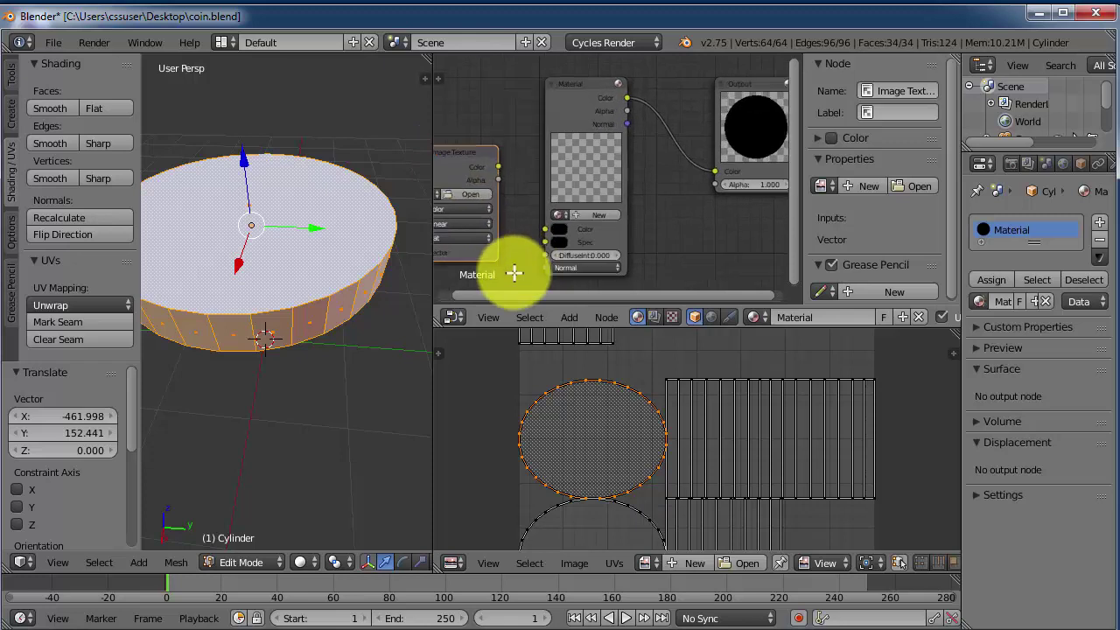
{"action": "left_click_drag", "start_coordinate": [519, 294], "coordinate": [453, 302]}
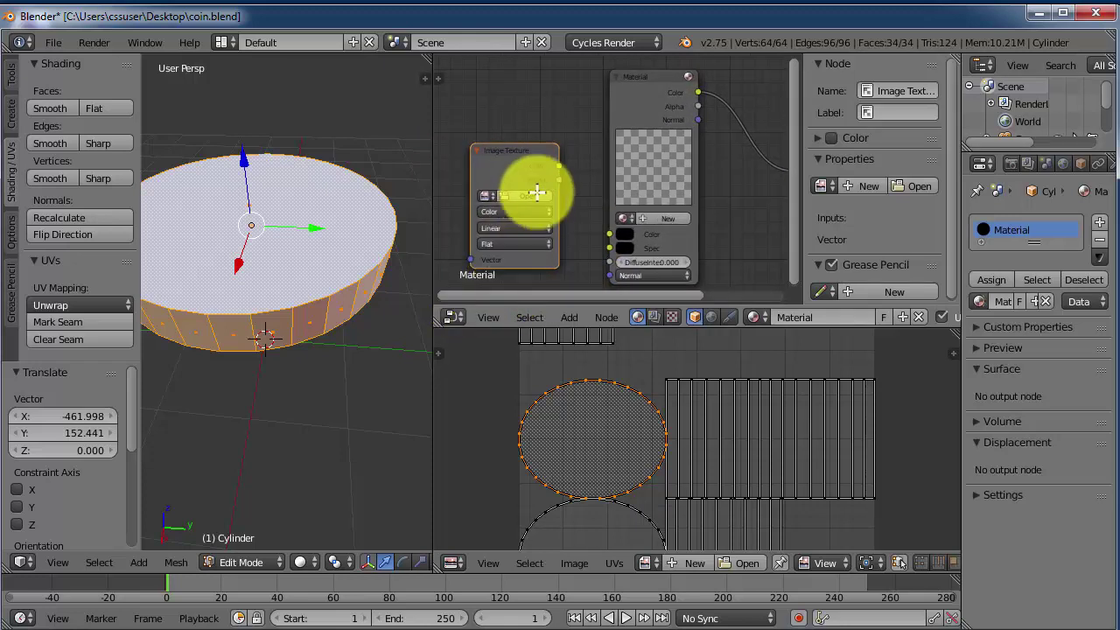
{"action": "left_click_drag", "start_coordinate": [558, 165], "coordinate": [607, 234]}
{"action": "left_click_drag", "start_coordinate": [557, 167], "coordinate": [610, 231]}
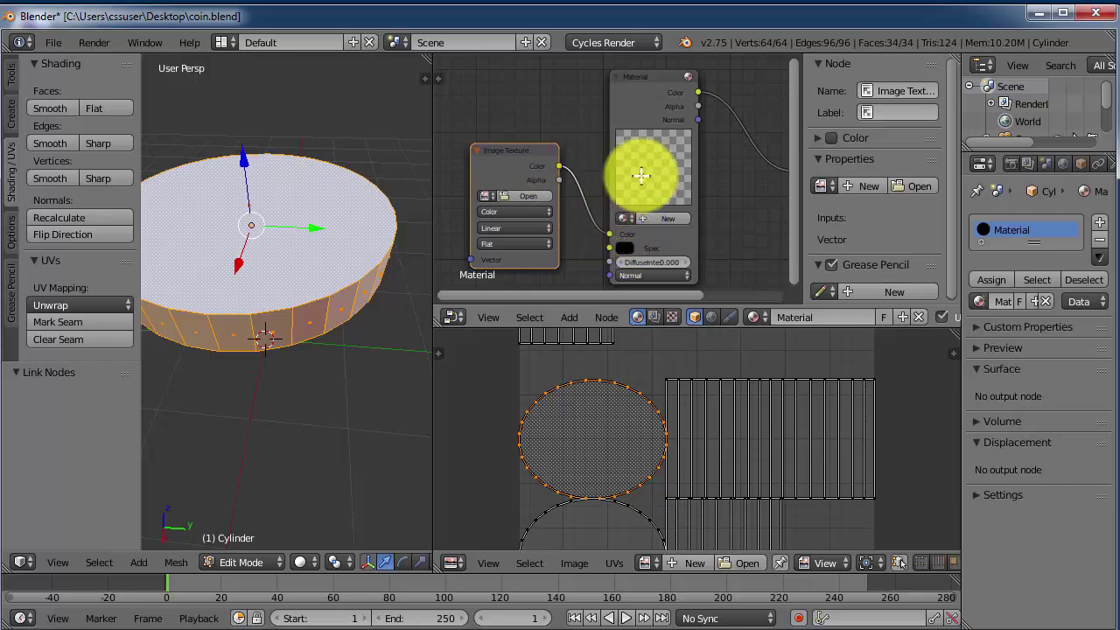
Load Coin UVs.png from the Desktop into the Image Texture node
{"action": "left_click", "coordinate": [525, 195]}
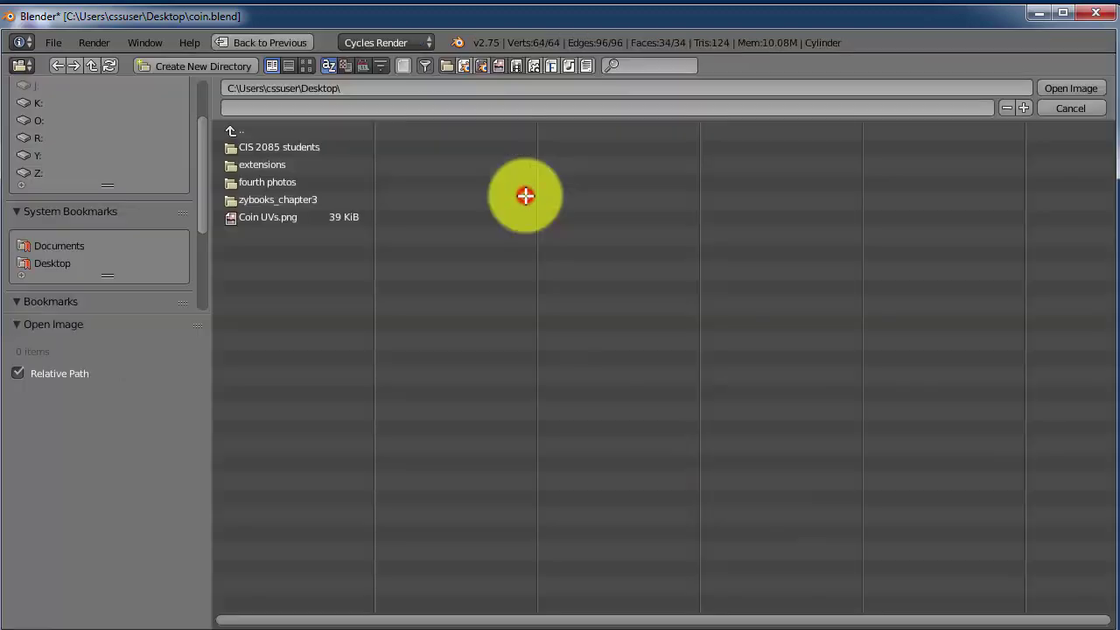
{"action": "left_click", "coordinate": [43, 262]}
{"action": "left_click", "coordinate": [251, 216]}
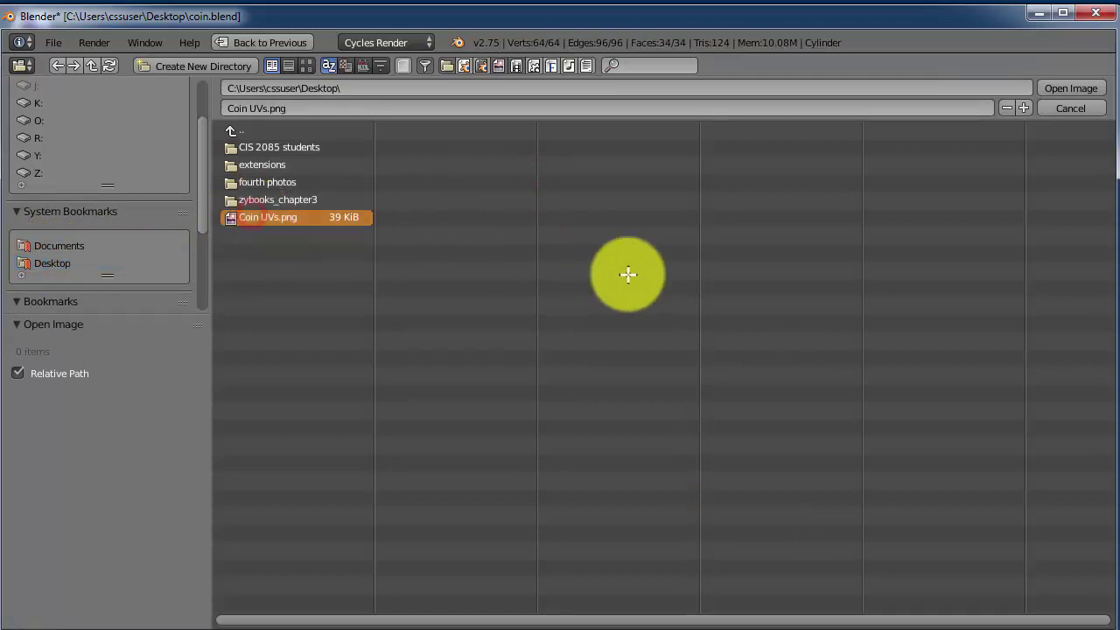
{"action": "left_click", "coordinate": [1069, 88]}
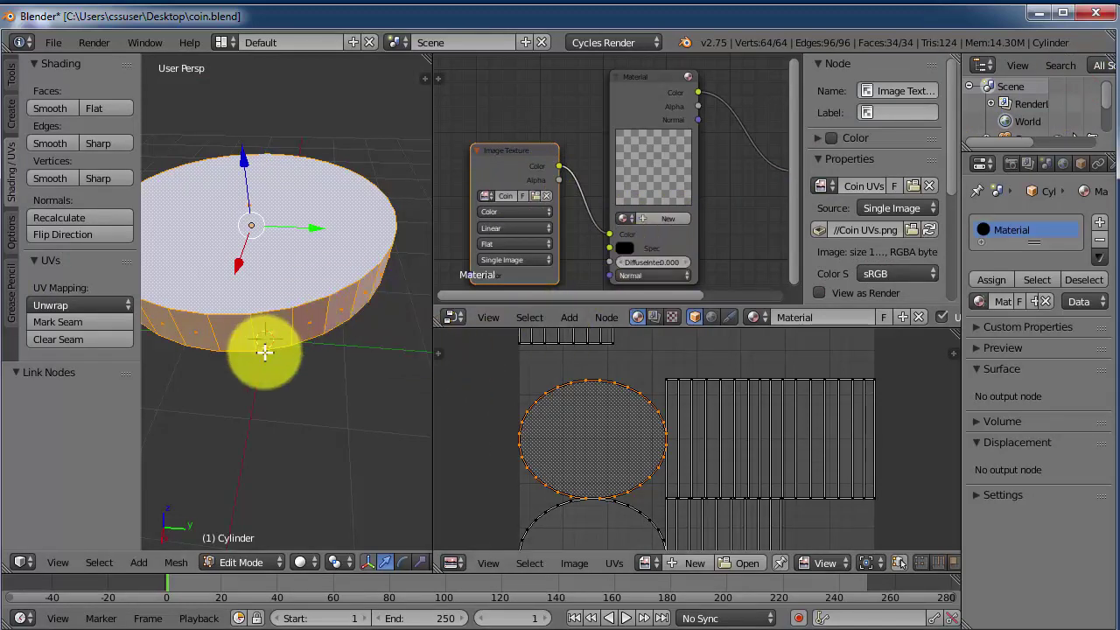
Set the viewport shading to Texture and inspect the painted coin's top and rim from another angle
{"action": "left_click", "coordinate": [303, 561]}
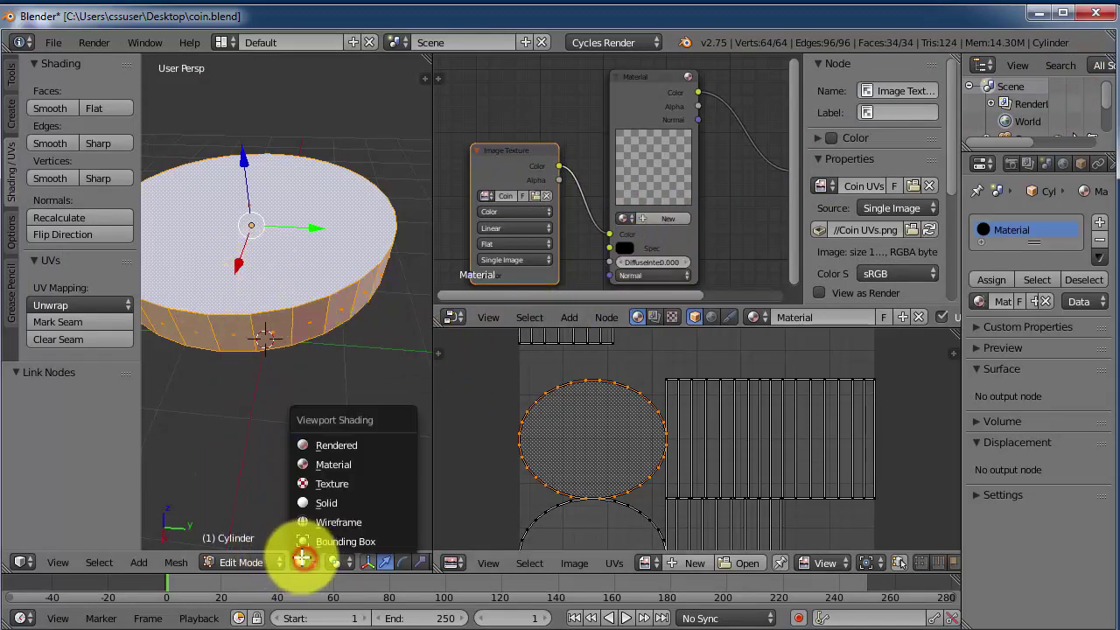
{"action": "left_click", "coordinate": [322, 482]}
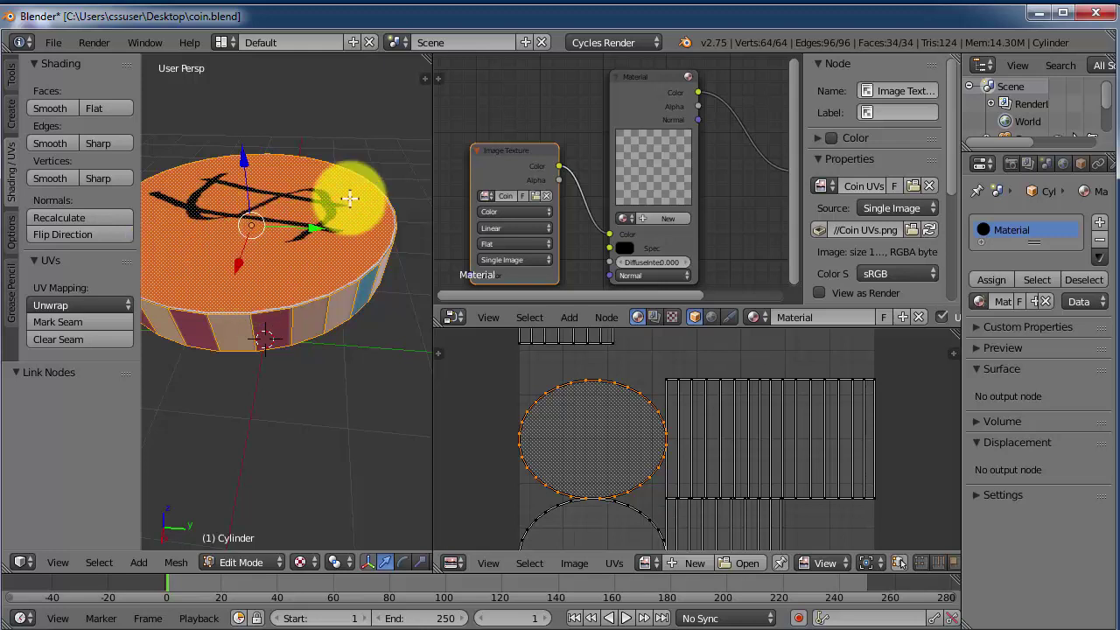
{"action": "middle_click_drag", "start_coordinate": [245, 301], "coordinate": [257, 216]}
{"action": "middle_click_drag", "start_coordinate": [412, 250], "coordinate": [250, 342]}
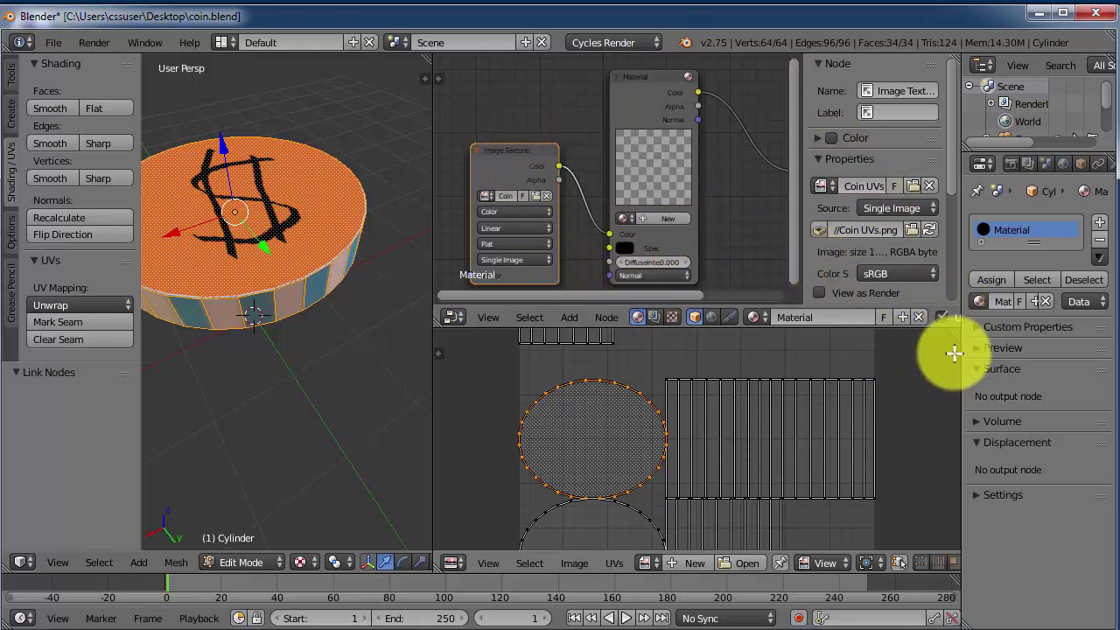
Merge the node editor area into the UV editor and show Coin UVs.png behind the full UV layout
{"action": "left_click_drag", "start_coordinate": [957, 330], "coordinate": [945, 275]}
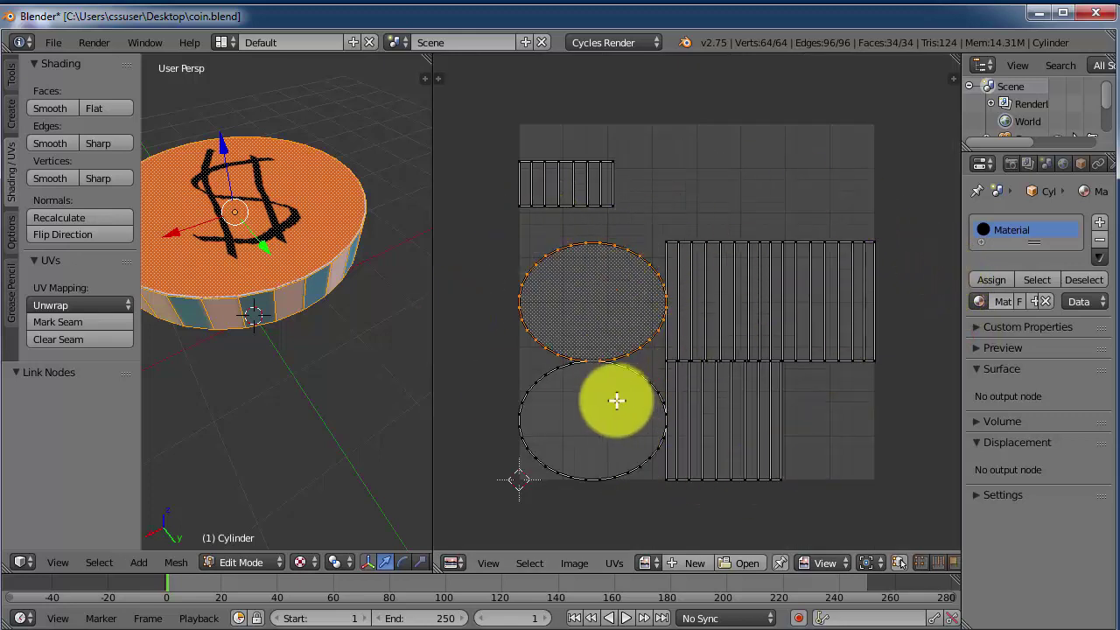
{"action": "left_click", "coordinate": [647, 563]}
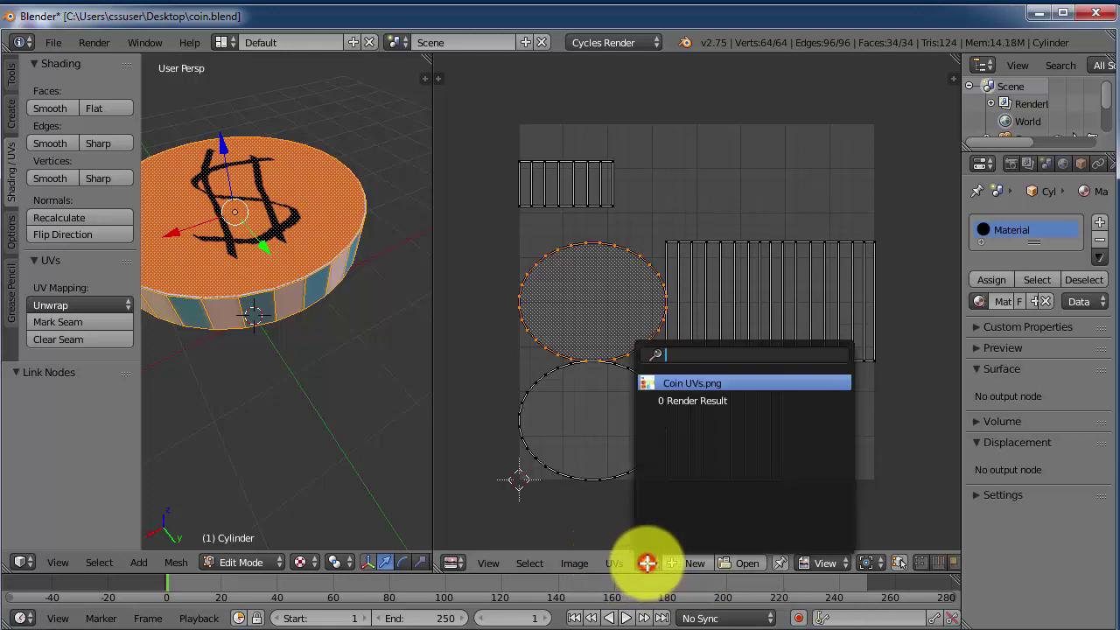
{"action": "left_click", "coordinate": [682, 383]}
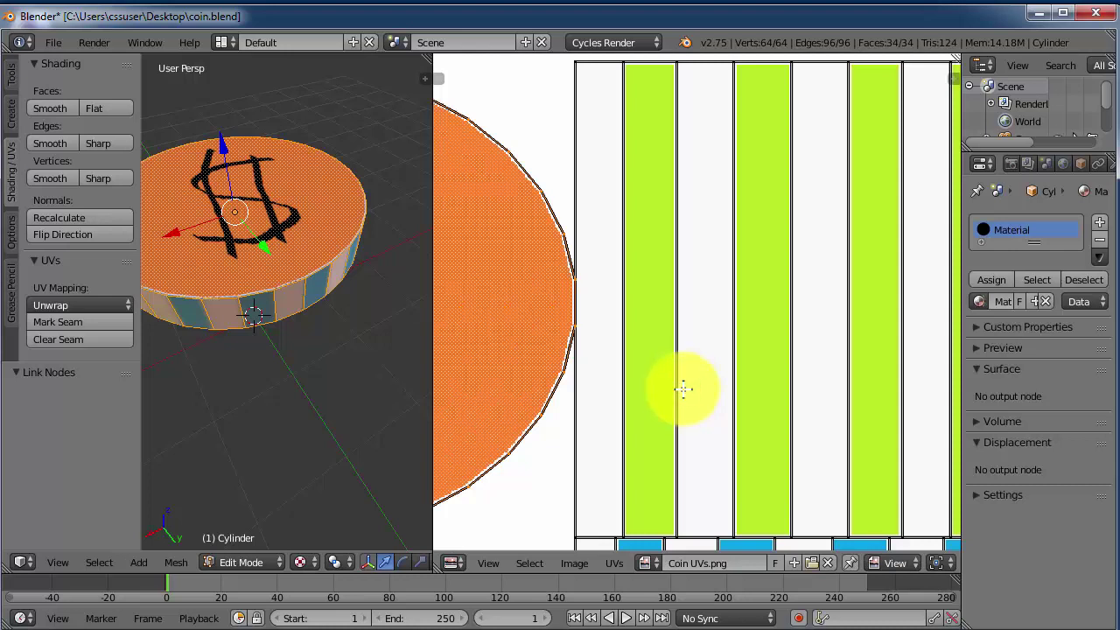
{"action": "scroll", "coordinate": [683, 388], "scroll_direction": "down", "scroll_amount": 6}
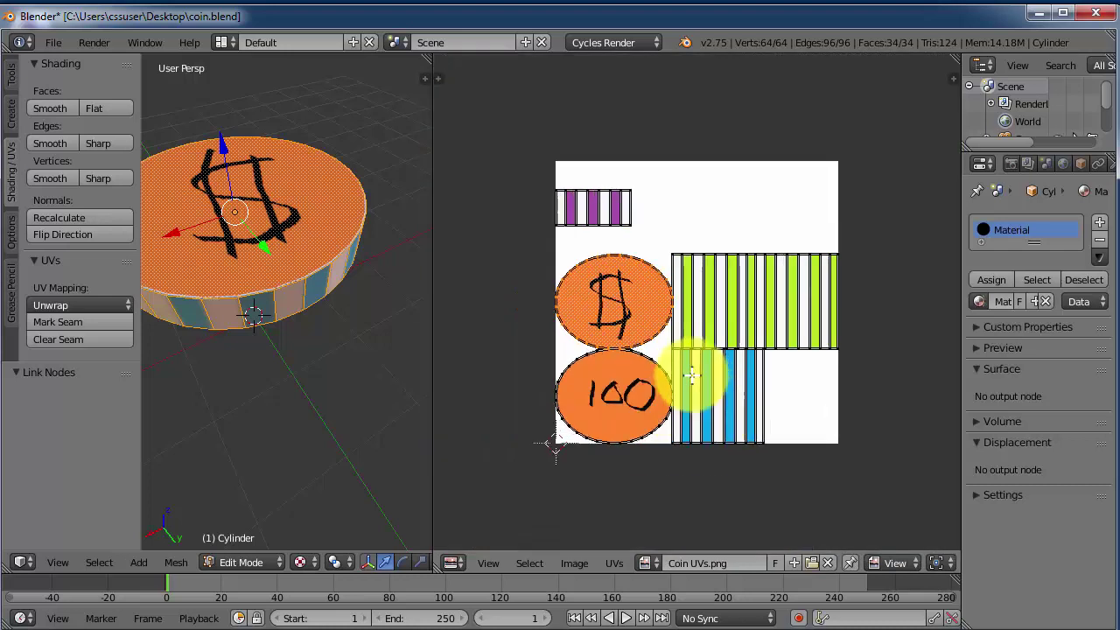
{"action": "scroll", "coordinate": [691, 376], "scroll_direction": "up", "scroll_amount": 2}
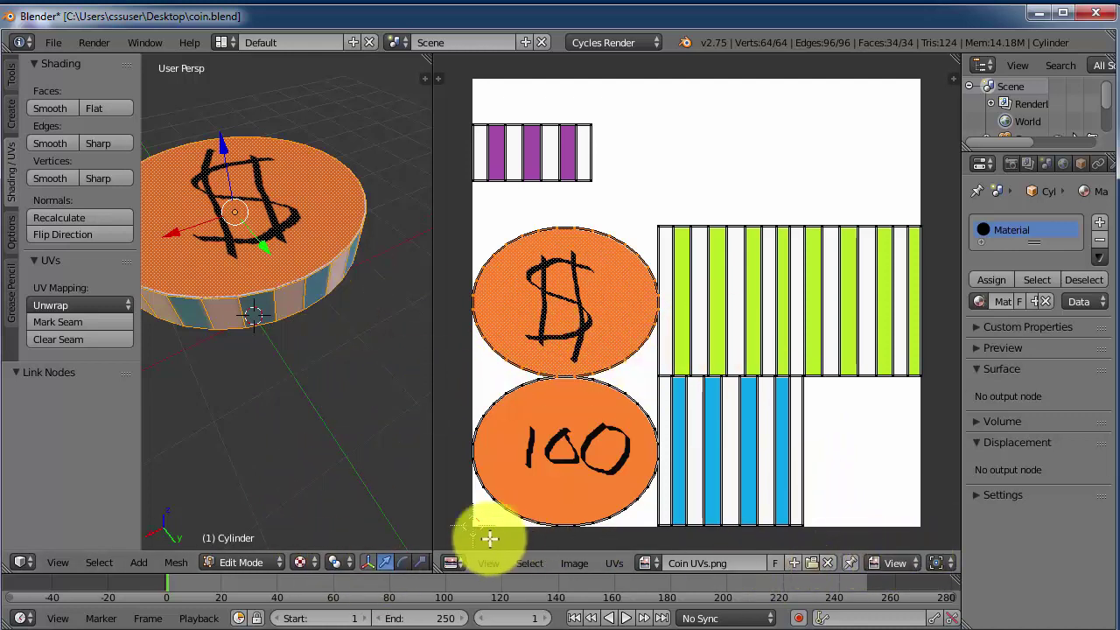
Collapse the outliner and properties areas, rebalance the 3D view and UV editor widths, and set UV selection to Island mode
{"action": "left_click_drag", "start_coordinate": [433, 505], "coordinate": [319, 511]}
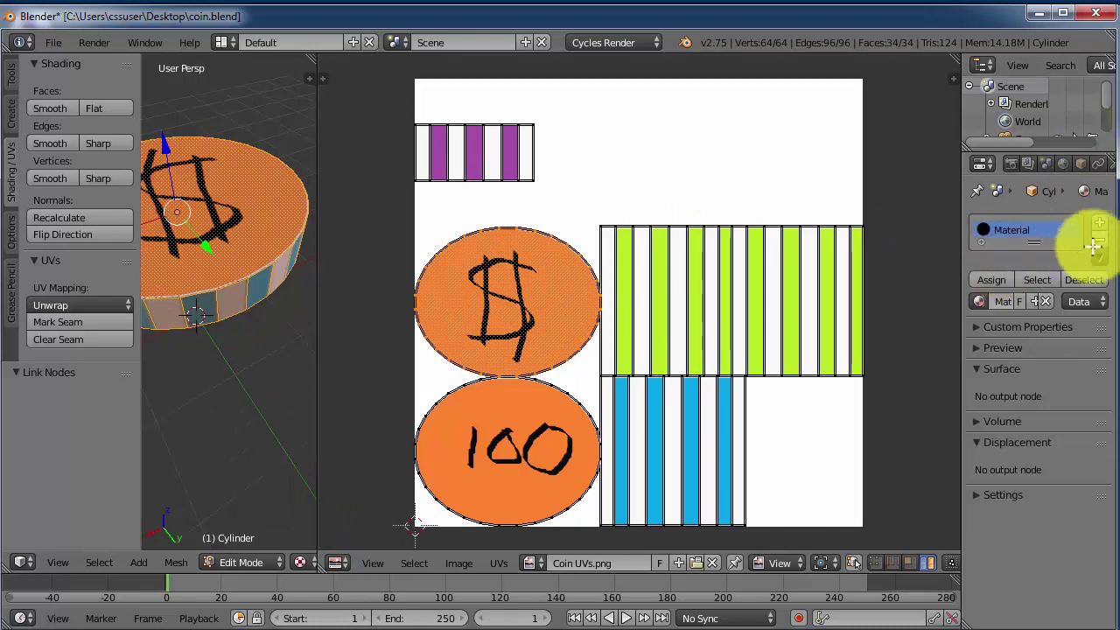
{"action": "left_click_drag", "start_coordinate": [1118, 229], "coordinate": [1118, 228]}
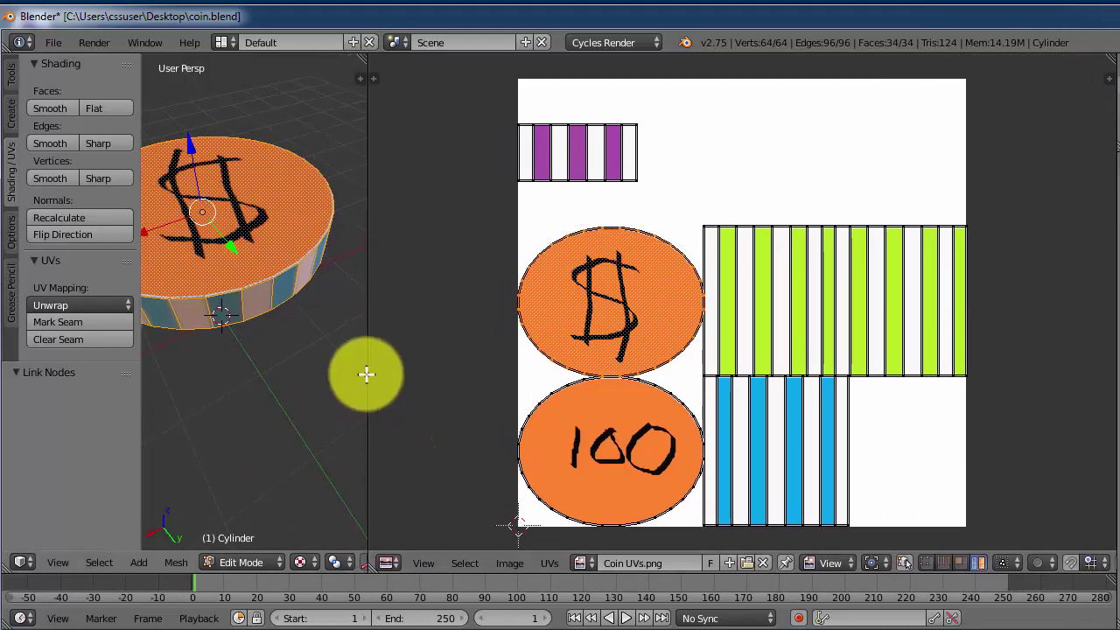
{"action": "left_click_drag", "start_coordinate": [368, 374], "coordinate": [510, 382]}
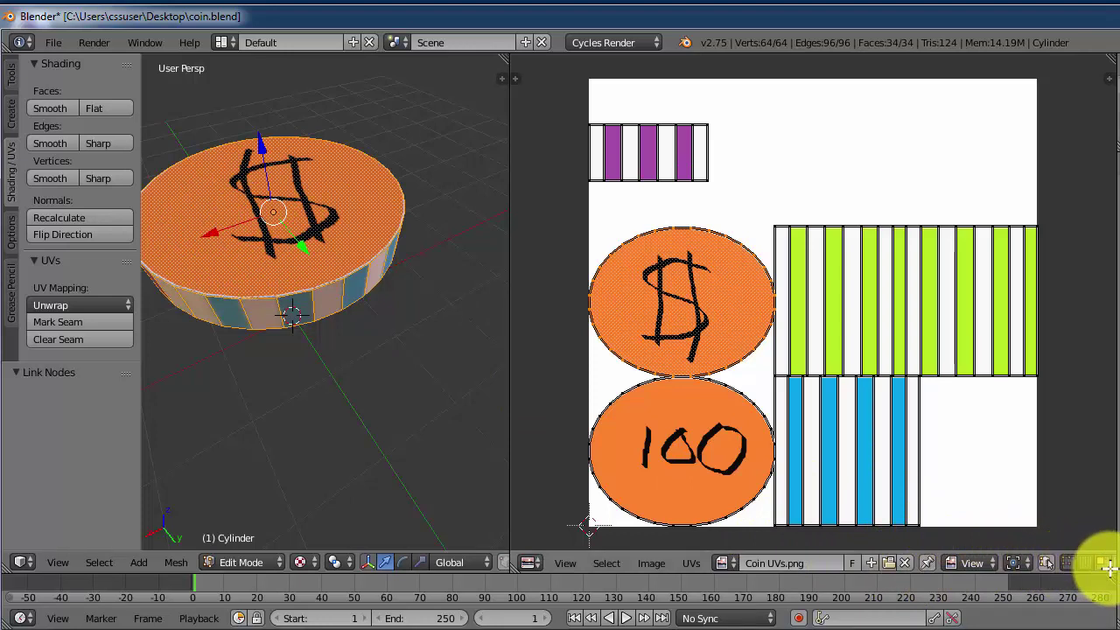
{"action": "left_click_drag", "start_coordinate": [509, 503], "coordinate": [462, 500]}
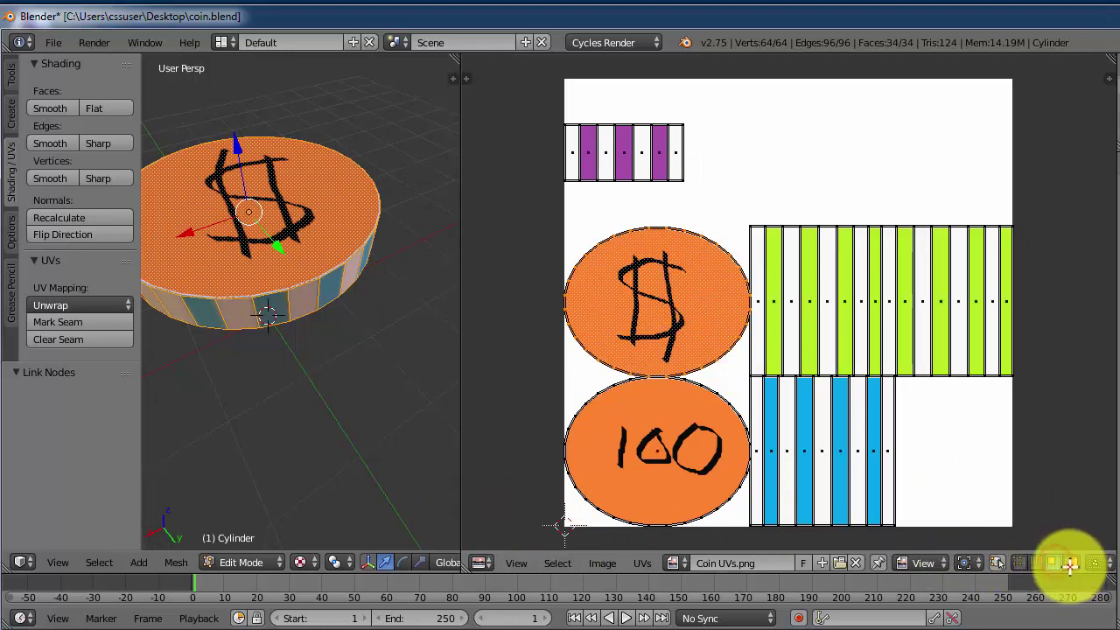
{"action": "left_click", "coordinate": [1069, 565]}
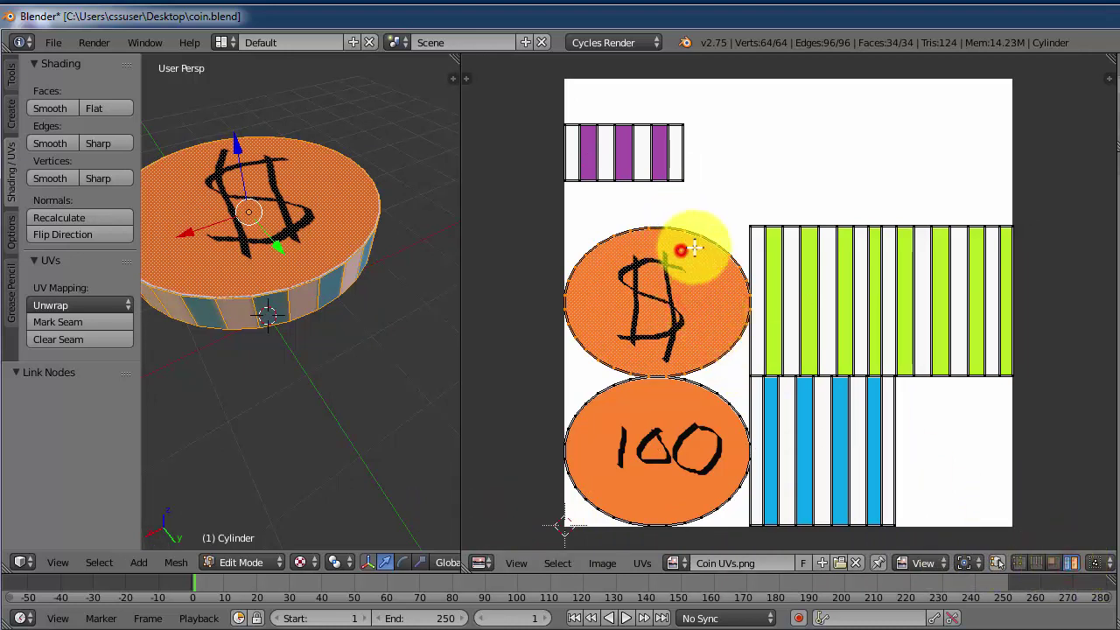
Try shifting the dollar-sign circle's UV island sideways and move it back over its painted circle
{"action": "key", "text": "g"}
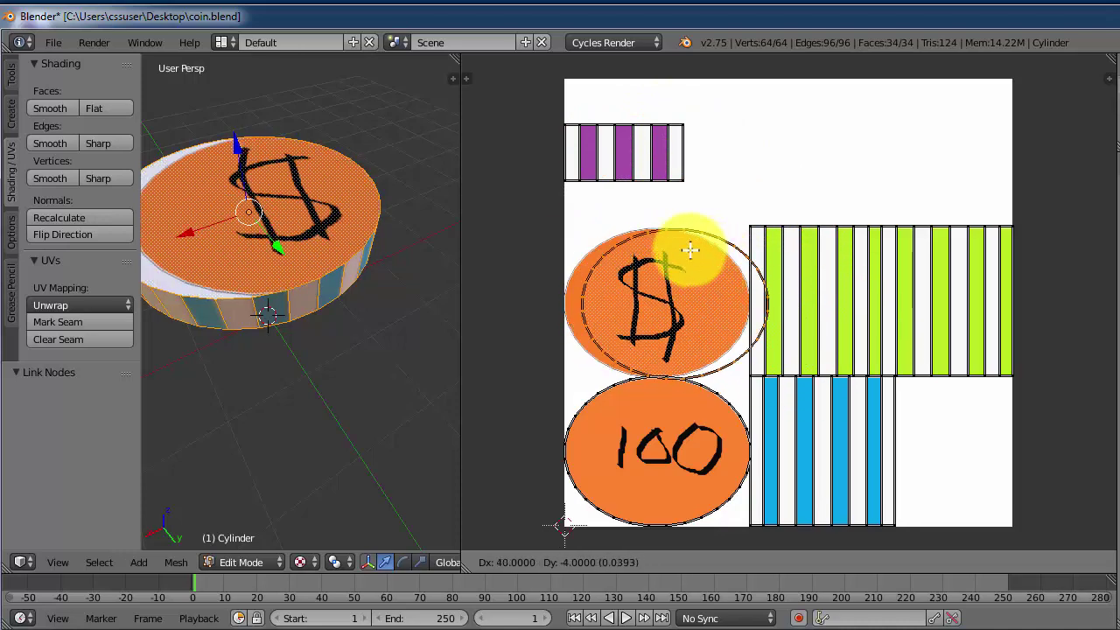
{"action": "left_click", "coordinate": [689, 249]}
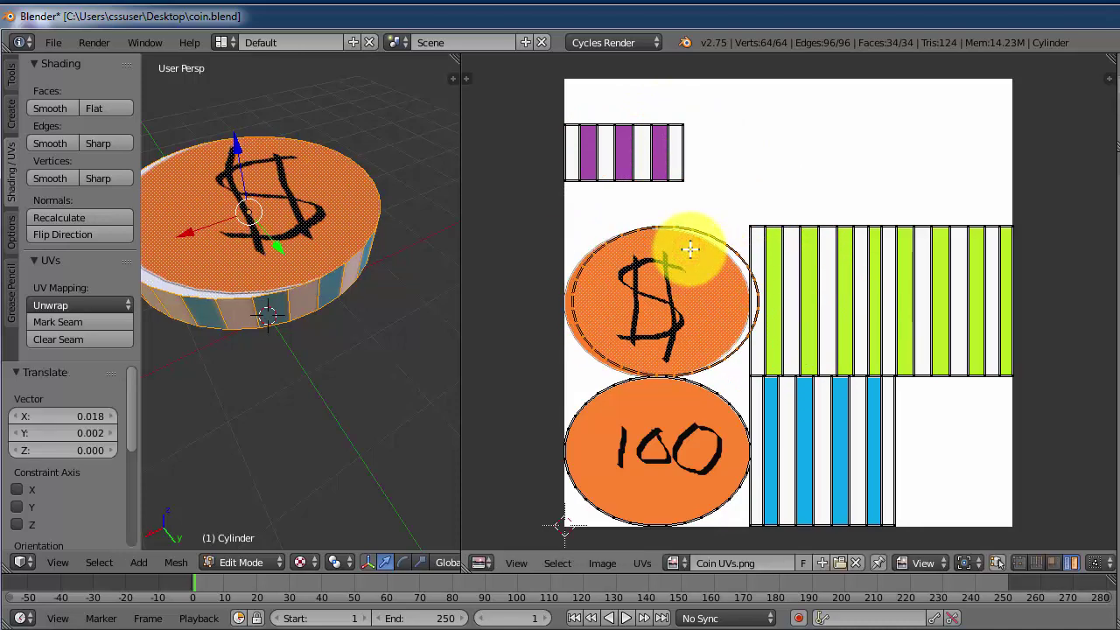
{"action": "key", "text": "g"}
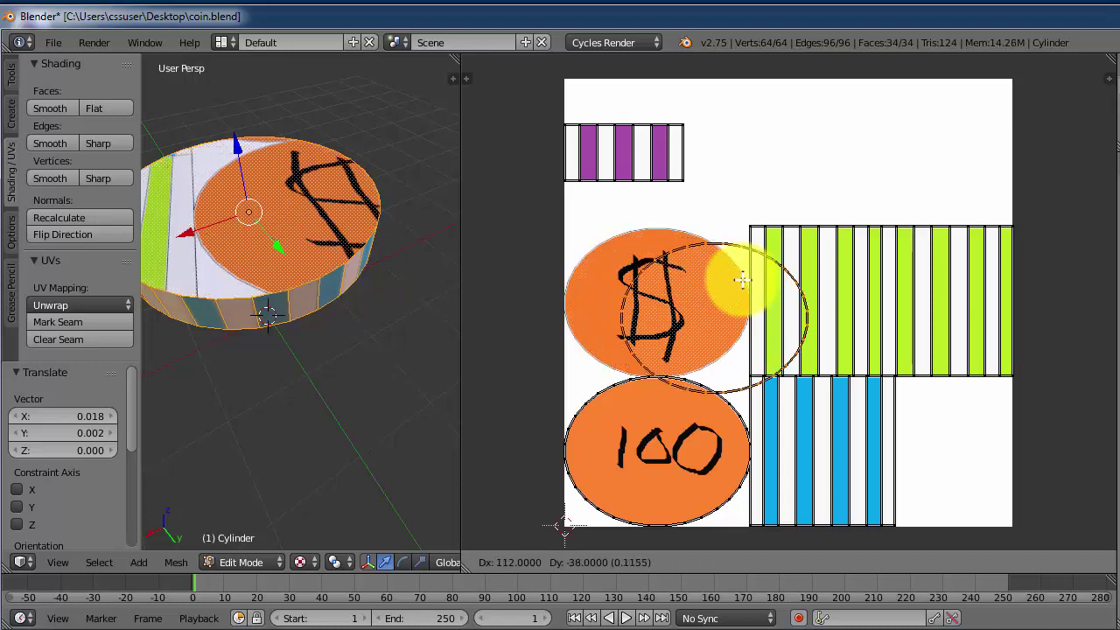
{"action": "left_click", "coordinate": [685, 264]}
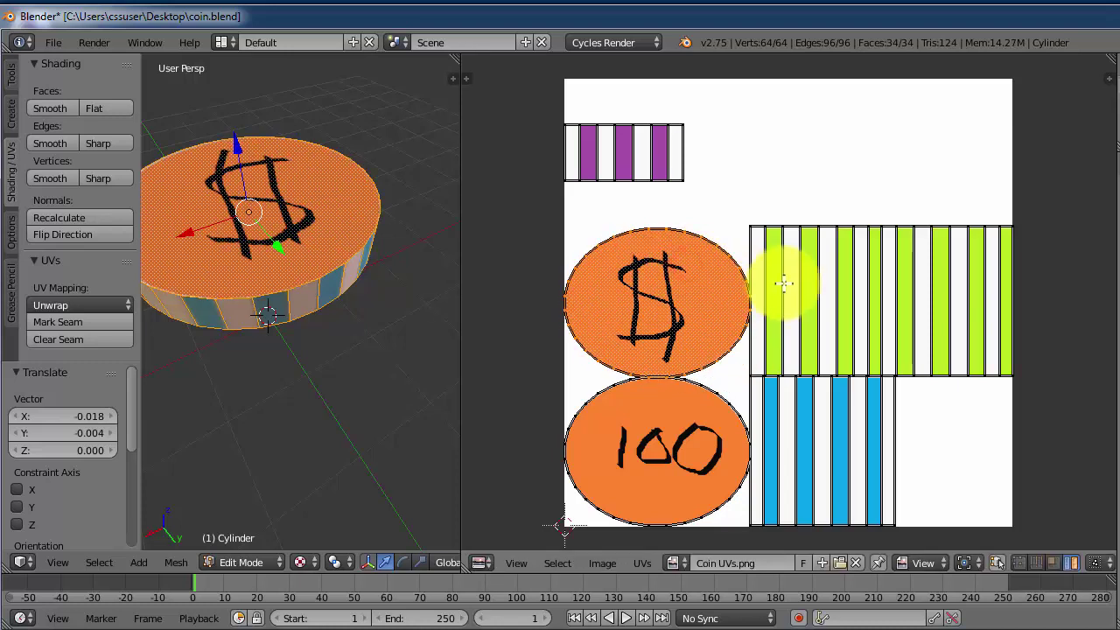
Select the whole green-striped rim UV island and shift it by -0.008 in X
{"action": "key", "text": "l"}
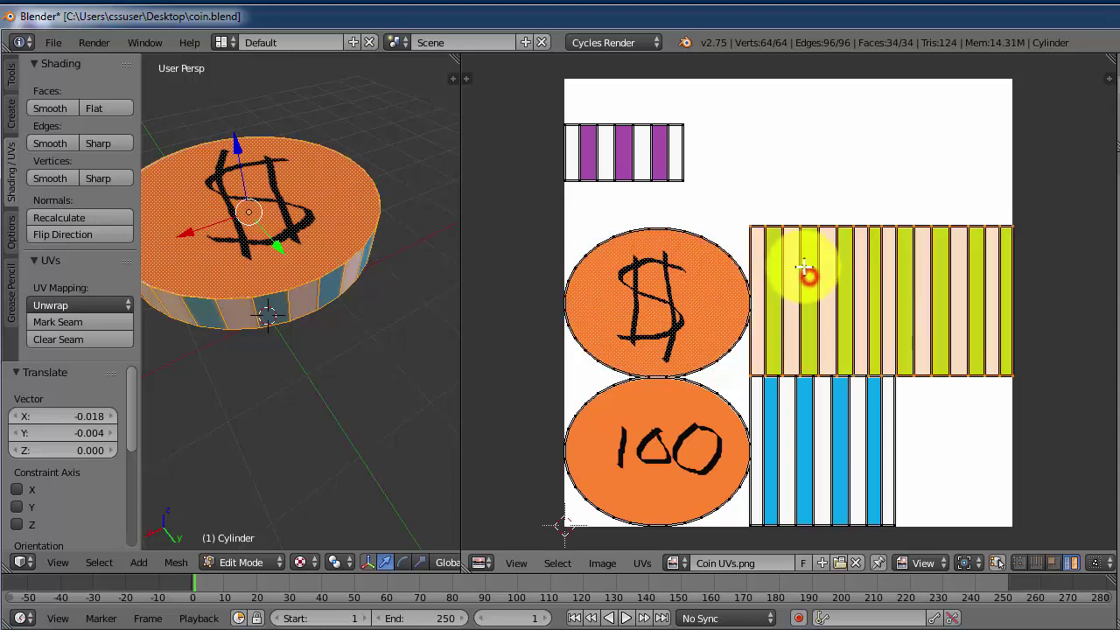
{"action": "key", "text": "g"}
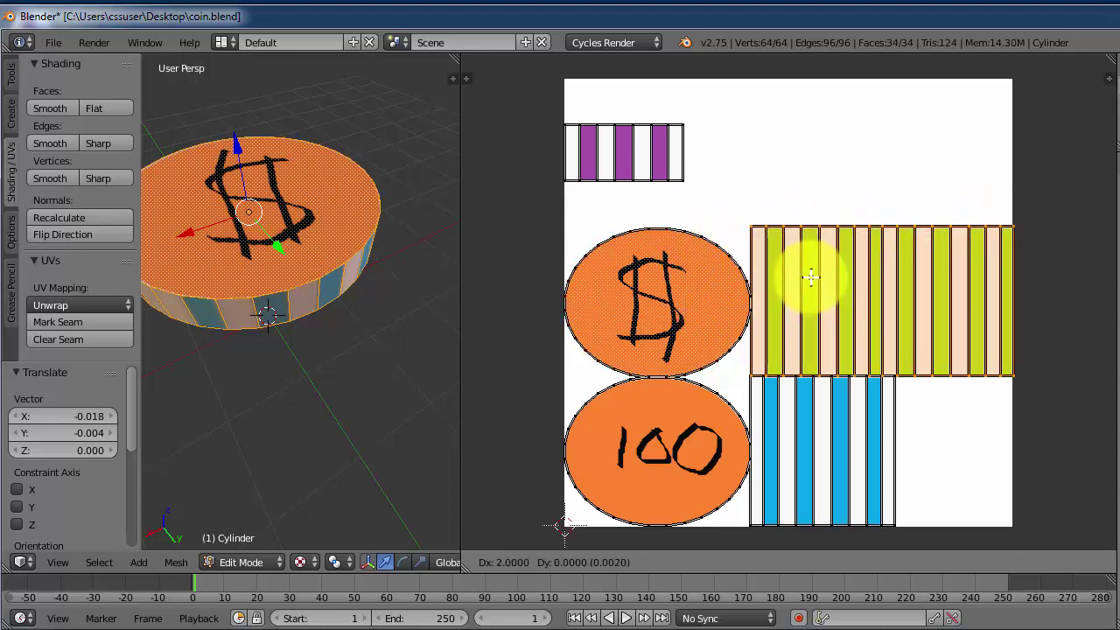
{"action": "left_click", "coordinate": [803, 277]}
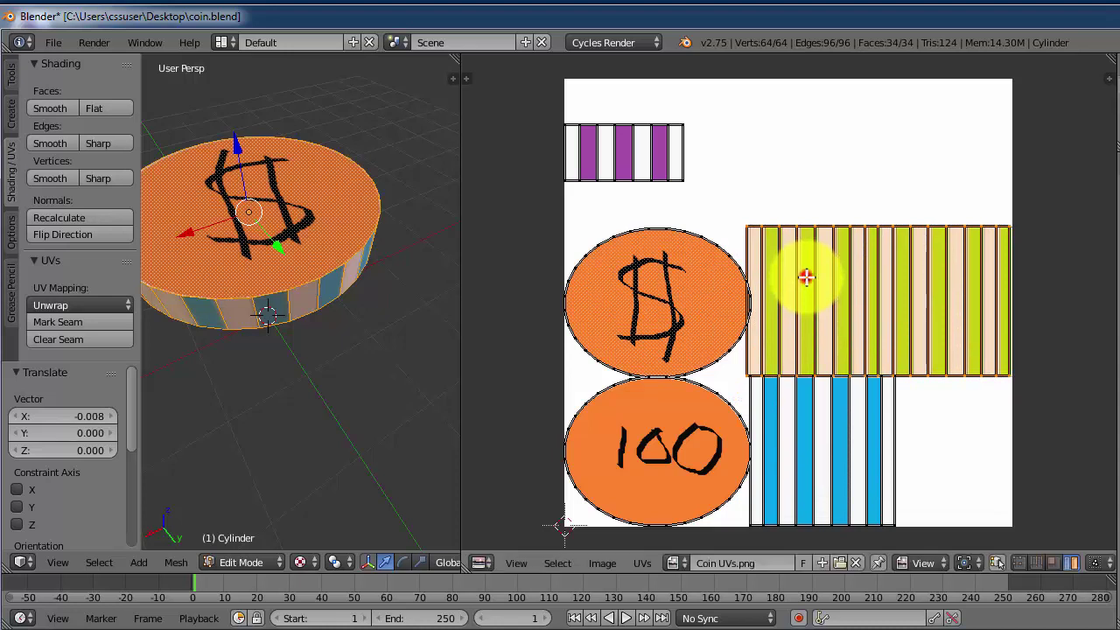
Select the blue-striped rim UV island and move it about 0.334 in Y so it overlaps the green stripes
{"action": "key", "text": "l"}
{"action": "key", "text": "g"}
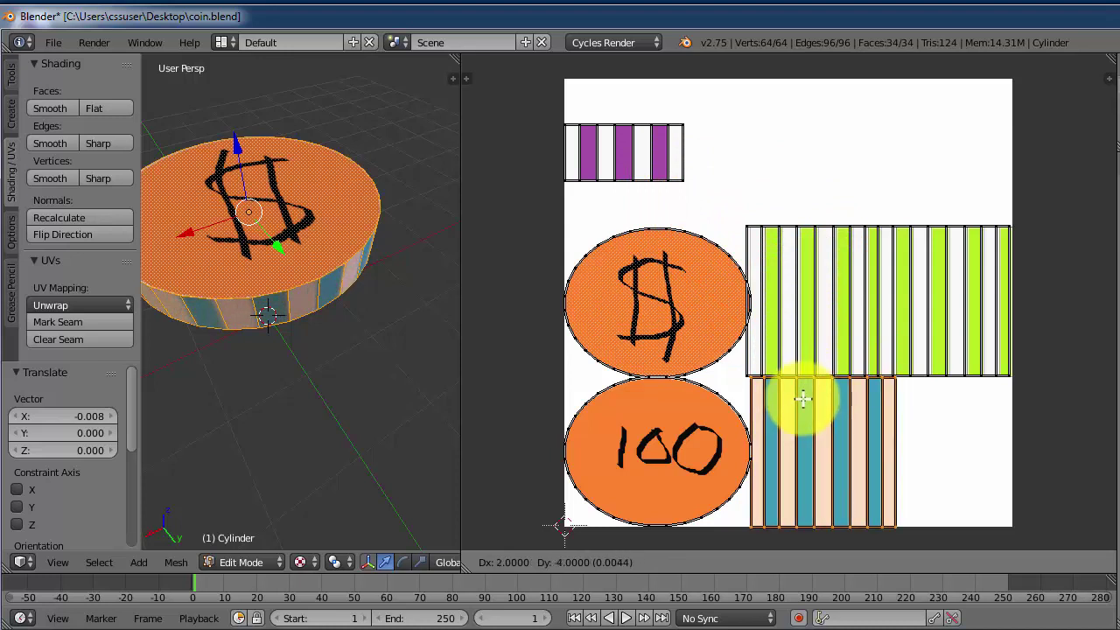
{"action": "left_click", "coordinate": [801, 397]}
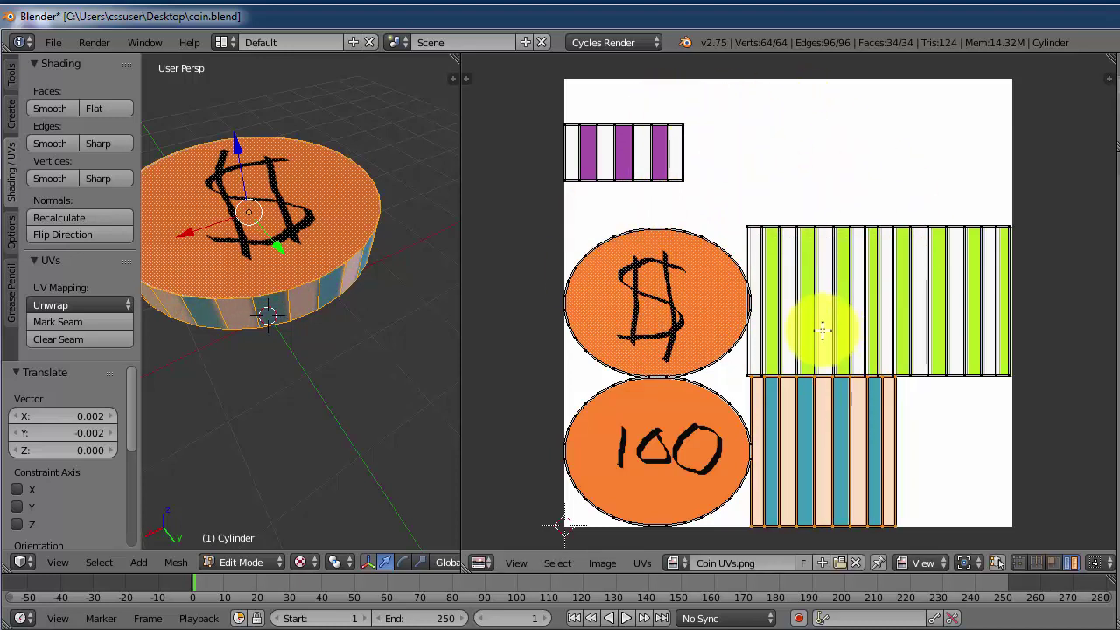
{"action": "key", "text": "g"}
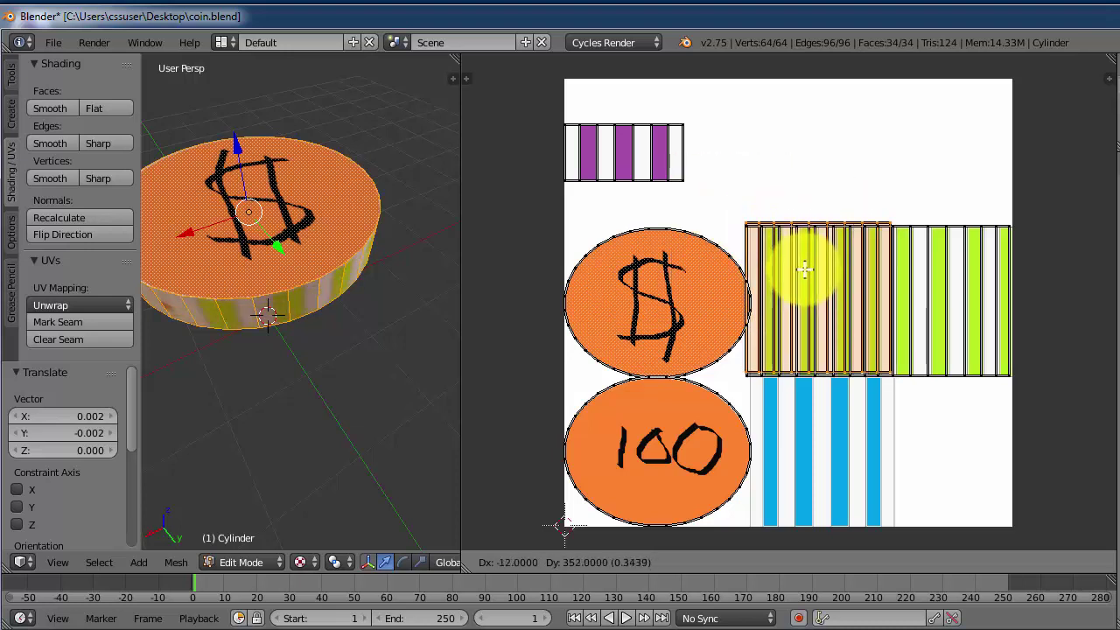
{"action": "left_click", "coordinate": [808, 269]}
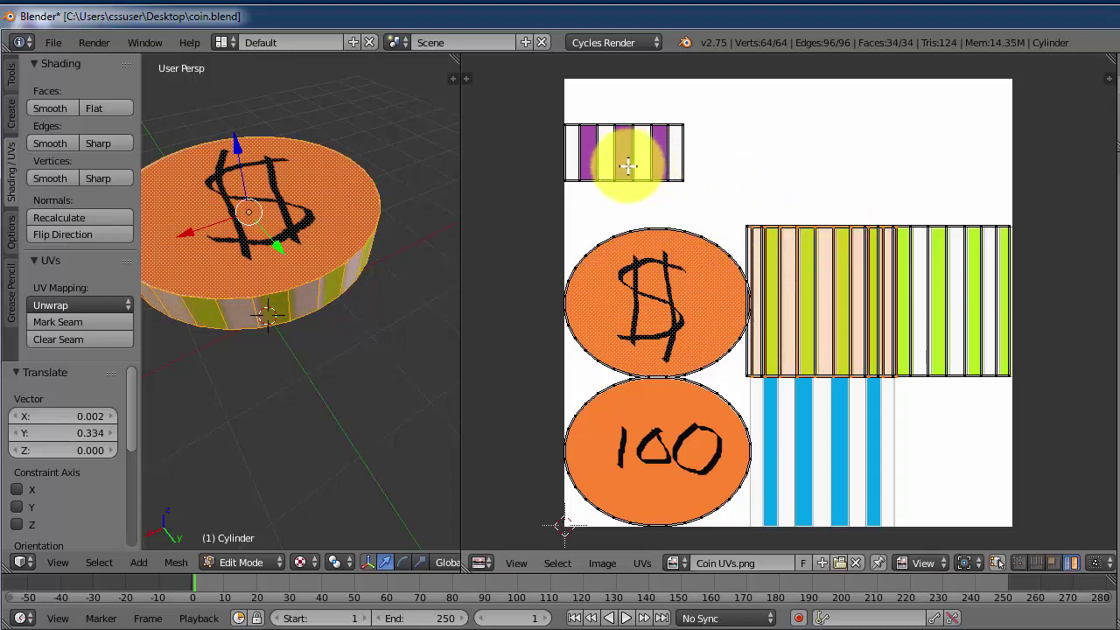
Move the purple-striped rim UV island onto the green stripes by 0.443 in X and -0.318 in Y, and check the coin's rim
{"action": "right_click_drag", "start_coordinate": [628, 166], "coordinate": [822, 309]}
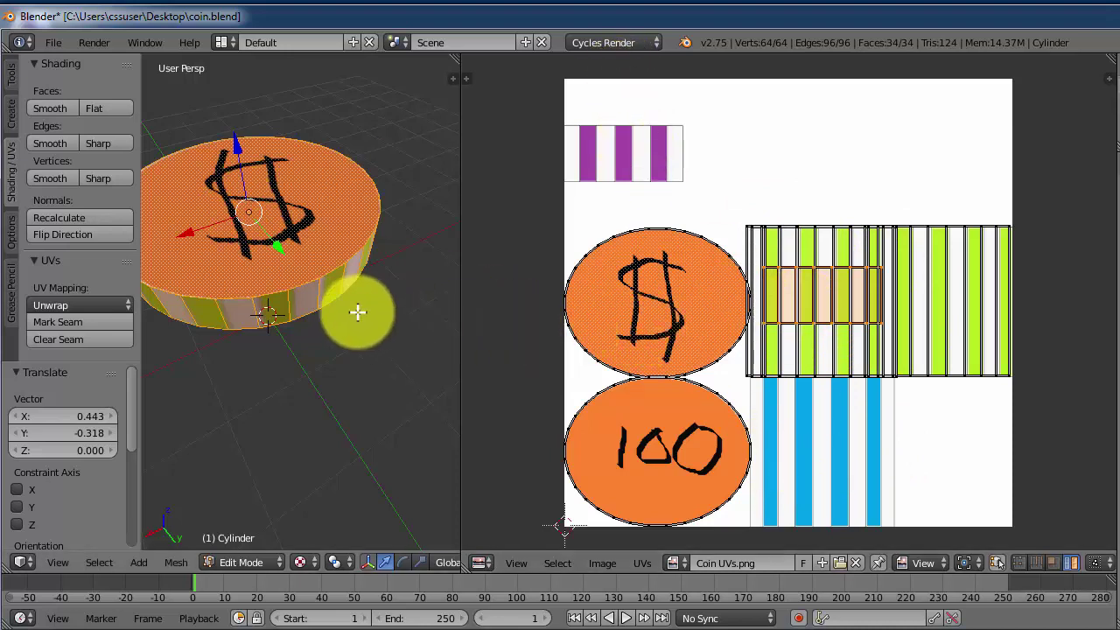
{"action": "scroll", "coordinate": [349, 311], "scroll_direction": "down", "scroll_amount": 2}
{"action": "middle_click_drag", "start_coordinate": [216, 275], "coordinate": [455, 253]}
{"action": "scroll", "coordinate": [520, 293], "scroll_direction": "up", "scroll_amount": 1}
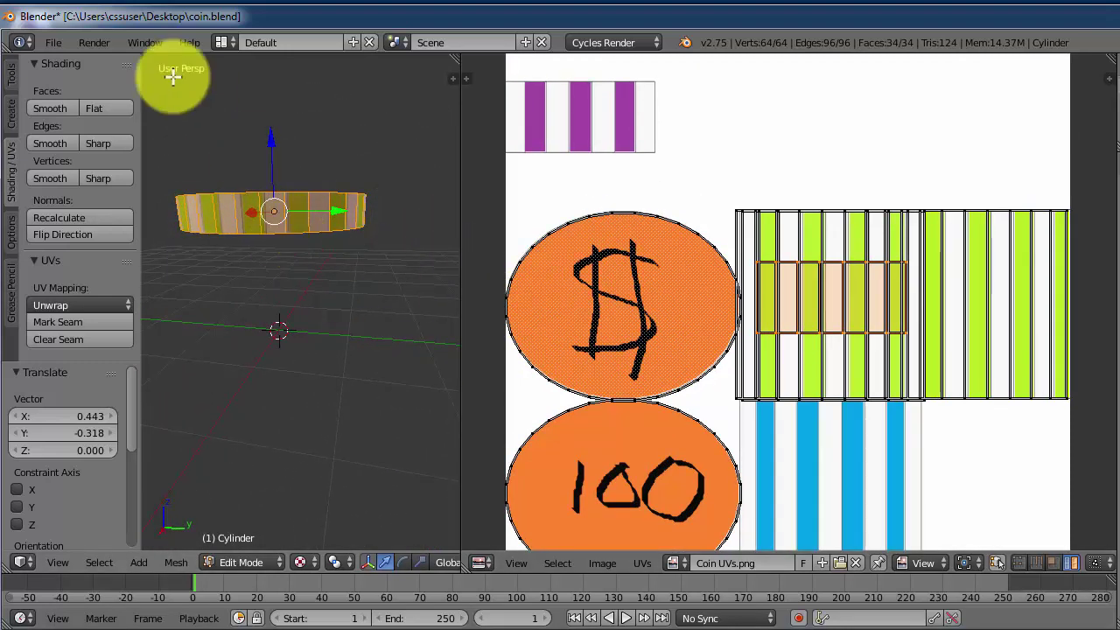
Save the coin.blend file with its rearranged UV layout
{"action": "left_click", "coordinate": [49, 43]}
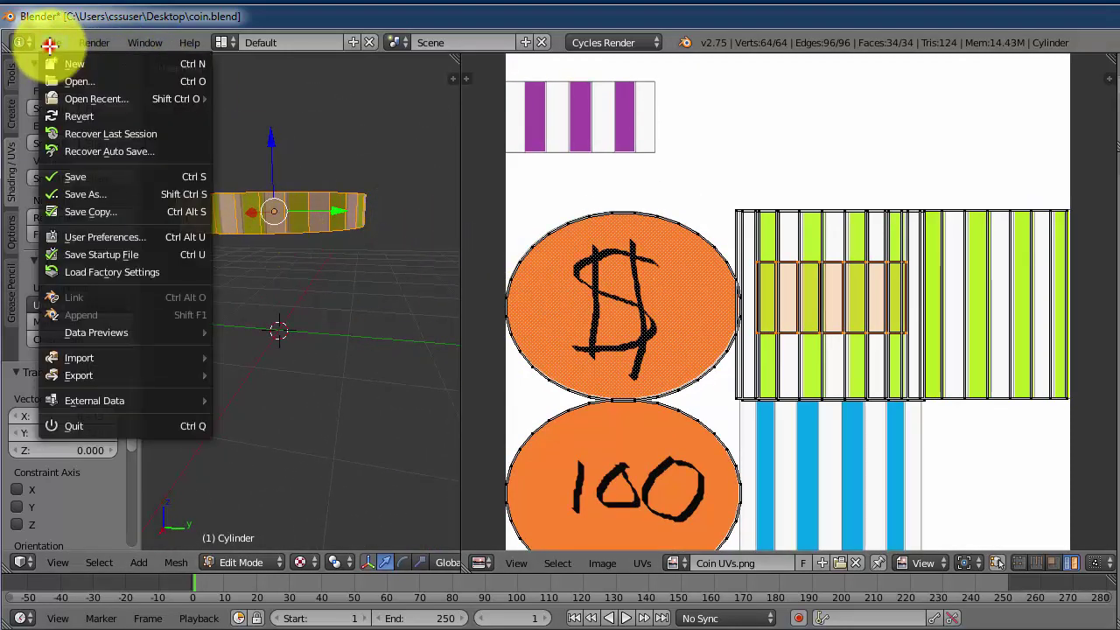
{"action": "left_click", "coordinate": [61, 176]}
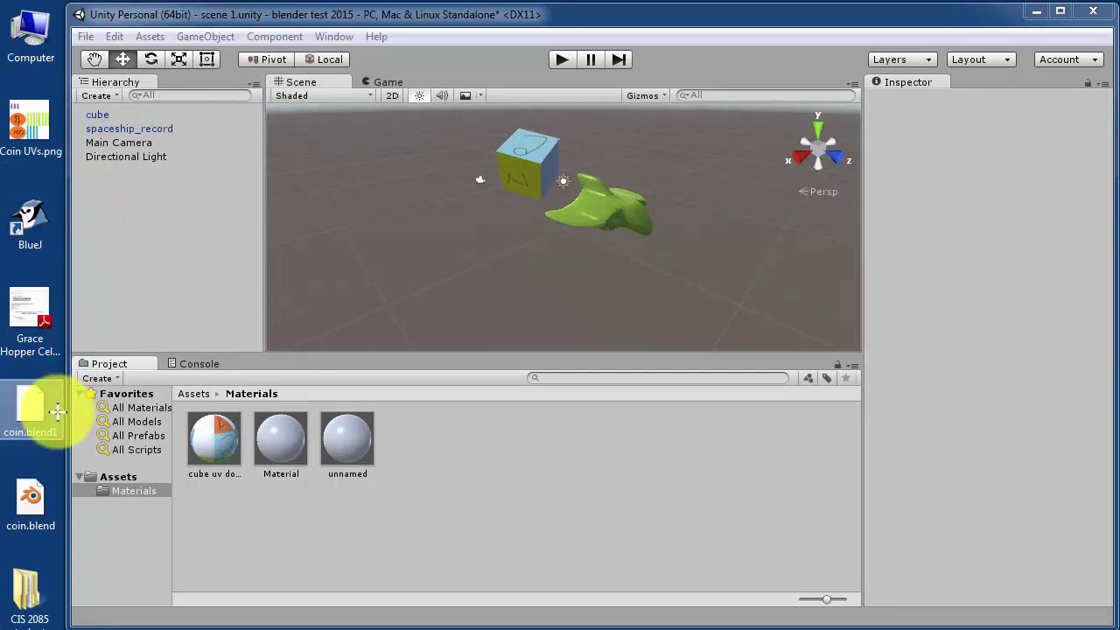
Switch to Unity and import coin.blend and Coin UVs.png from the desktop into the project's Assets folder
{"action": "left_click", "coordinate": [88, 477]}
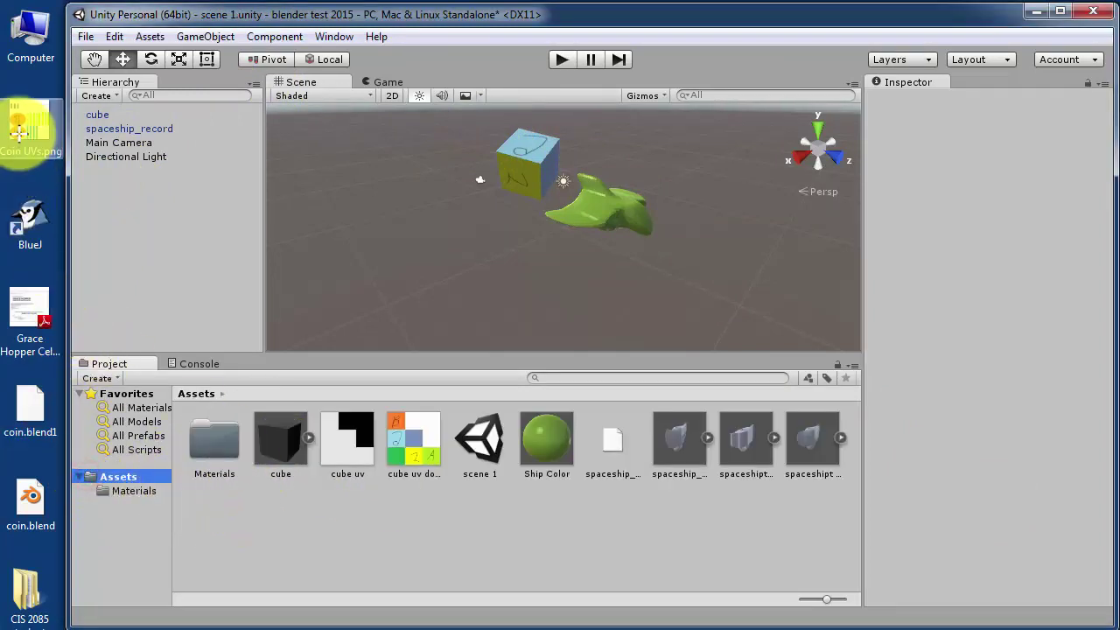
{"action": "left_click_drag", "start_coordinate": [20, 132], "coordinate": [349, 533]}
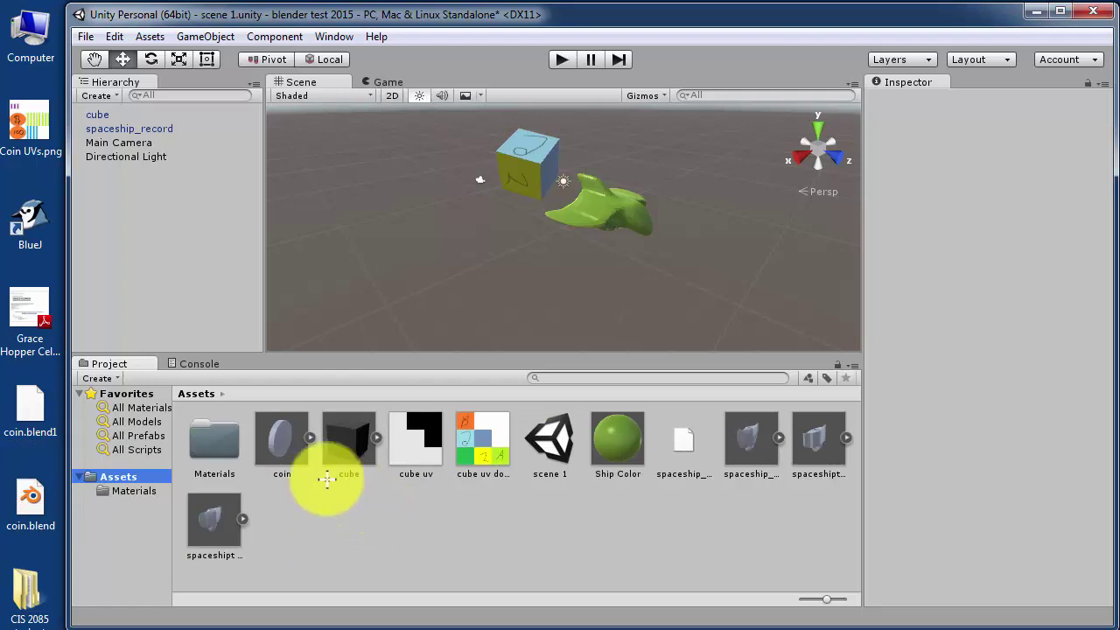
{"action": "left_click", "coordinate": [308, 435]}
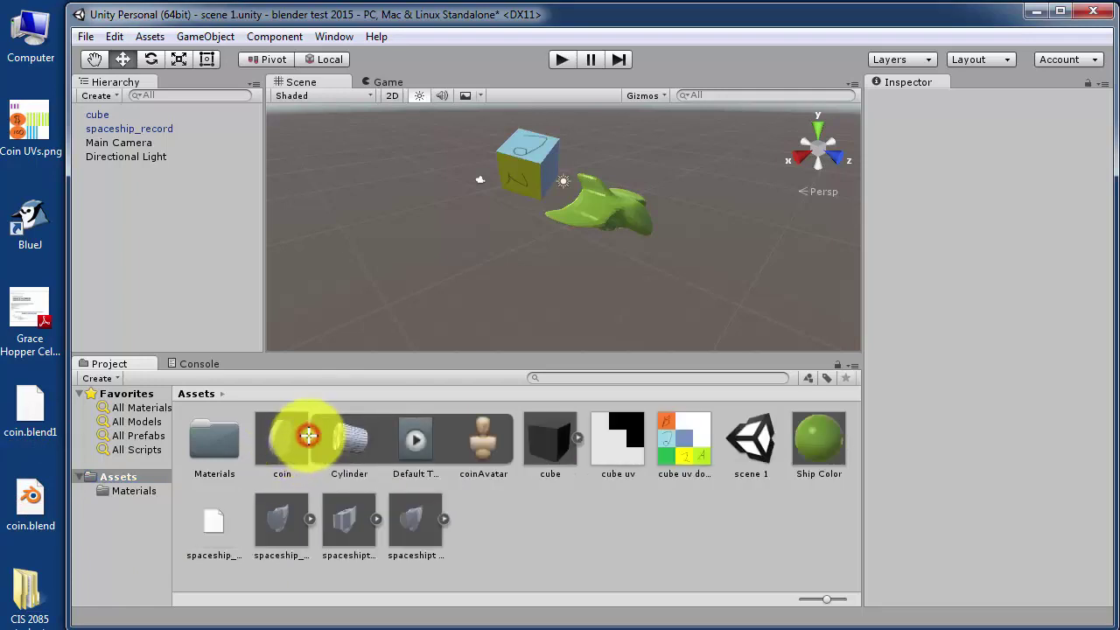
{"action": "left_click", "coordinate": [312, 438]}
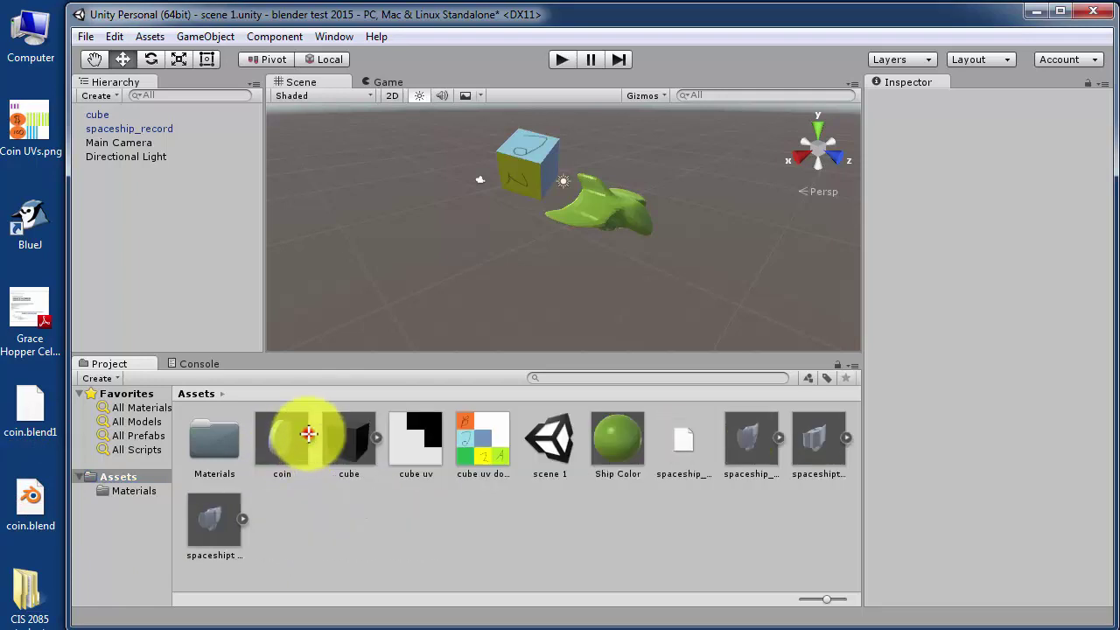
{"action": "left_click", "coordinate": [12, 133]}
{"action": "left_click_drag", "start_coordinate": [26, 126], "coordinate": [347, 515]}
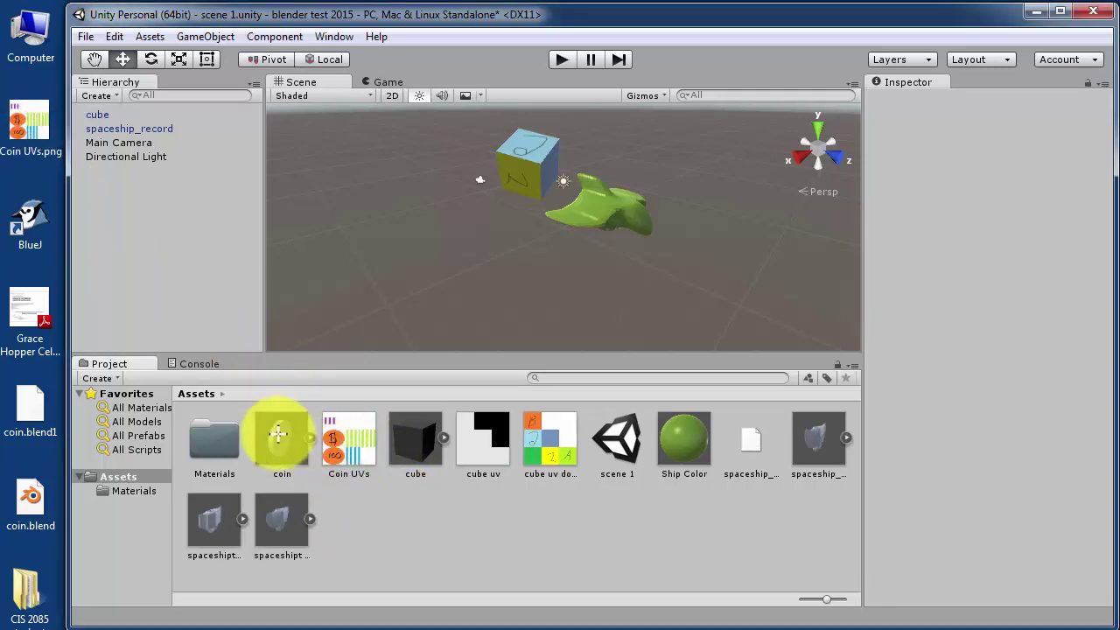
Place the coin model in the scene beside the cube and spaceship, and widen the editor window
{"action": "left_click_drag", "start_coordinate": [278, 435], "coordinate": [453, 251]}
{"action": "scroll", "coordinate": [442, 255], "scroll_direction": "up", "scroll_amount": 4}
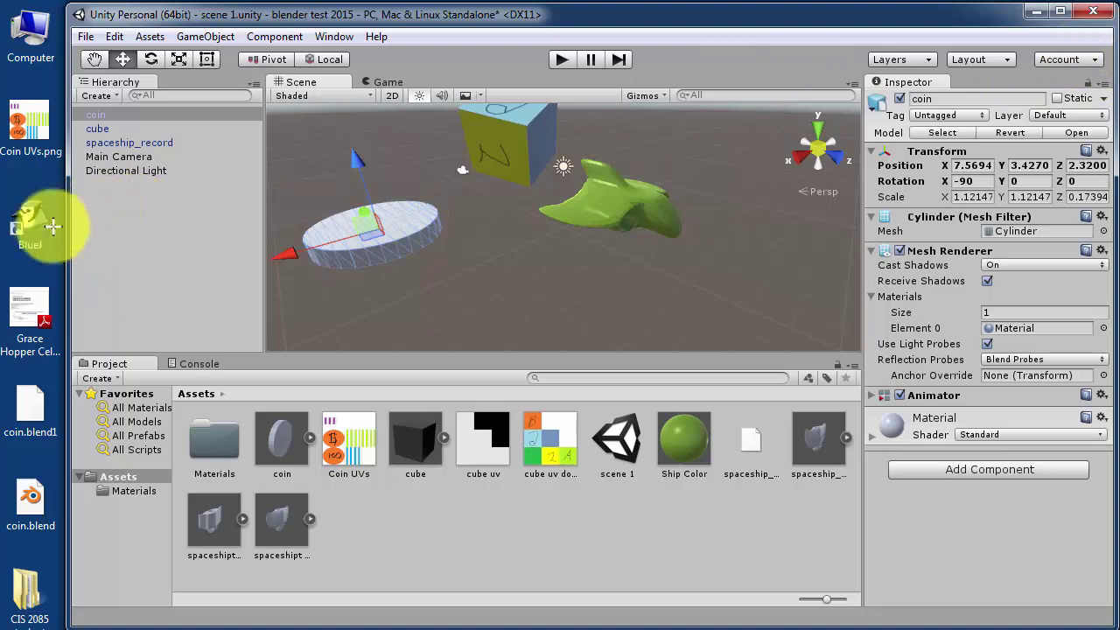
{"action": "left_click_drag", "start_coordinate": [67, 225], "coordinate": [9, 220]}
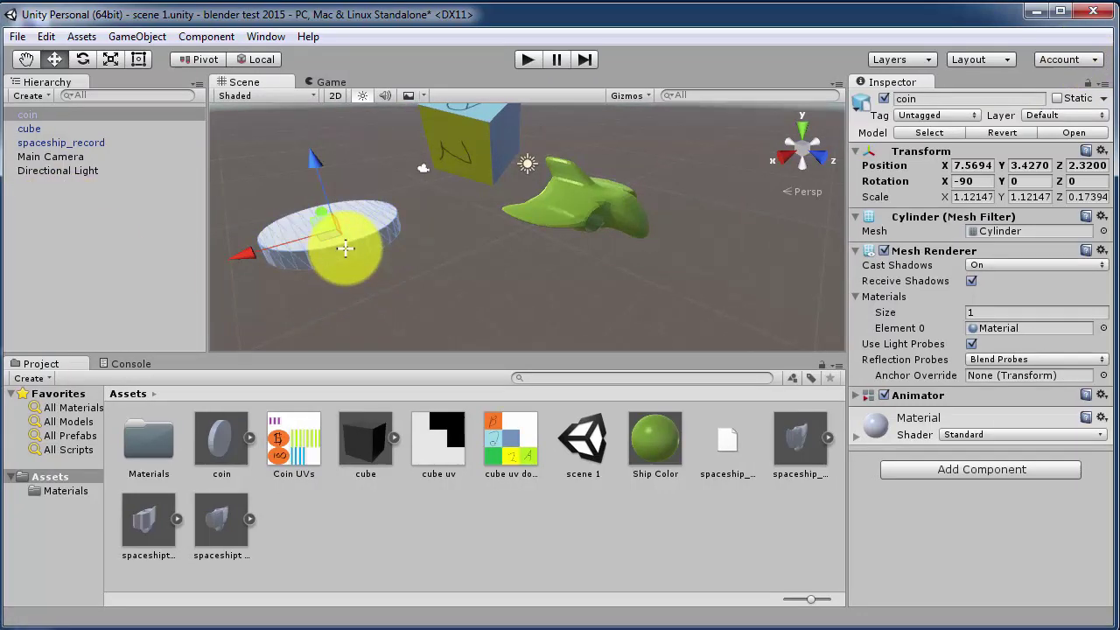
Apply the Coin UVs texture to the coin in the scene and inspect the textured coin
{"action": "left_click", "coordinate": [298, 435]}
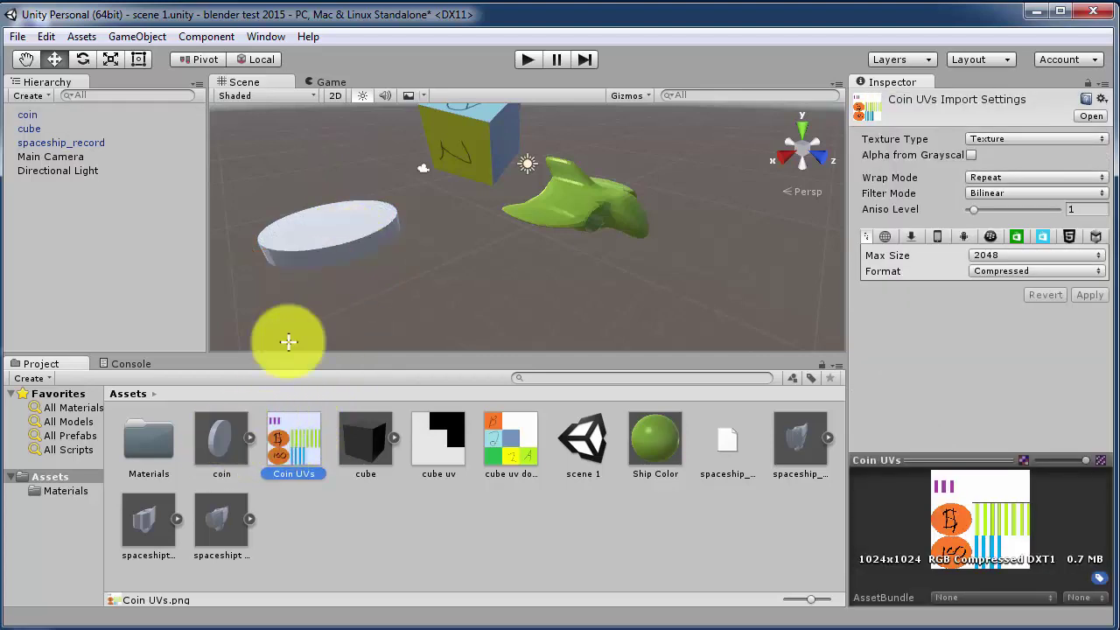
{"action": "left_click_drag", "start_coordinate": [298, 421], "coordinate": [370, 250]}
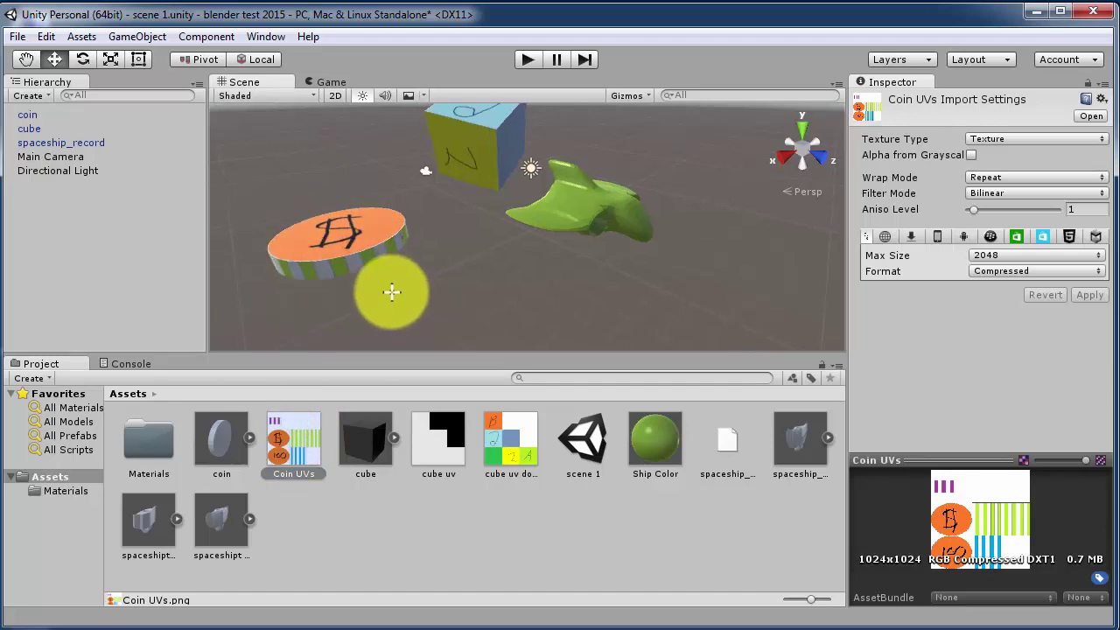
{"action": "left_click", "coordinate": [356, 248]}
{"action": "scroll", "coordinate": [353, 240], "scroll_direction": "up", "scroll_amount": 1}
{"action": "middle_click_drag", "start_coordinate": [354, 240], "coordinate": [381, 243]}
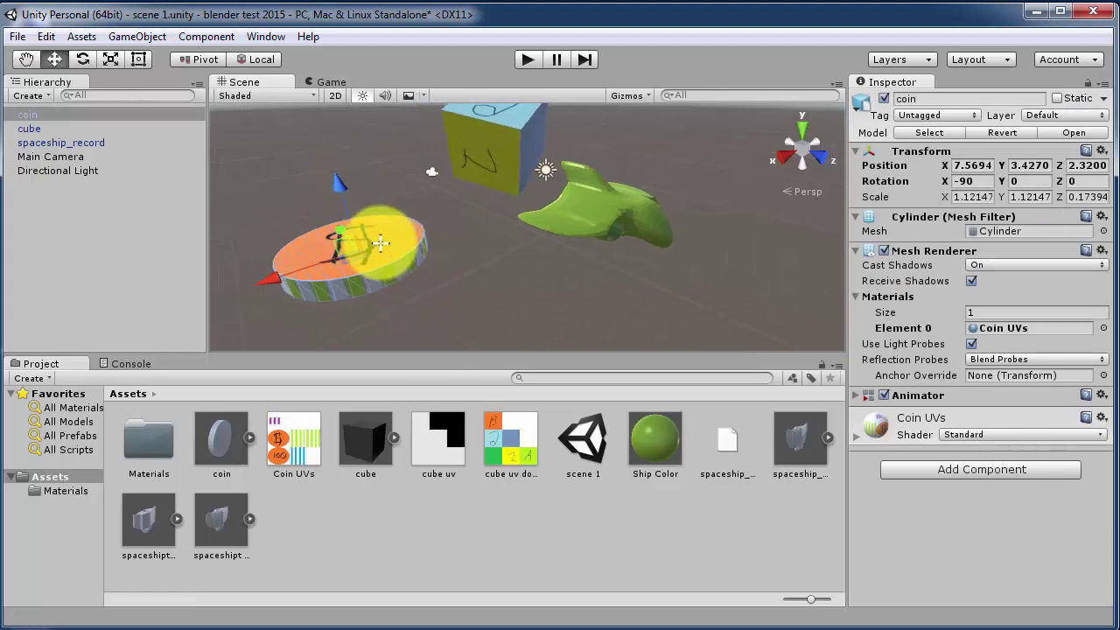
{"action": "left_click", "coordinate": [388, 304]}
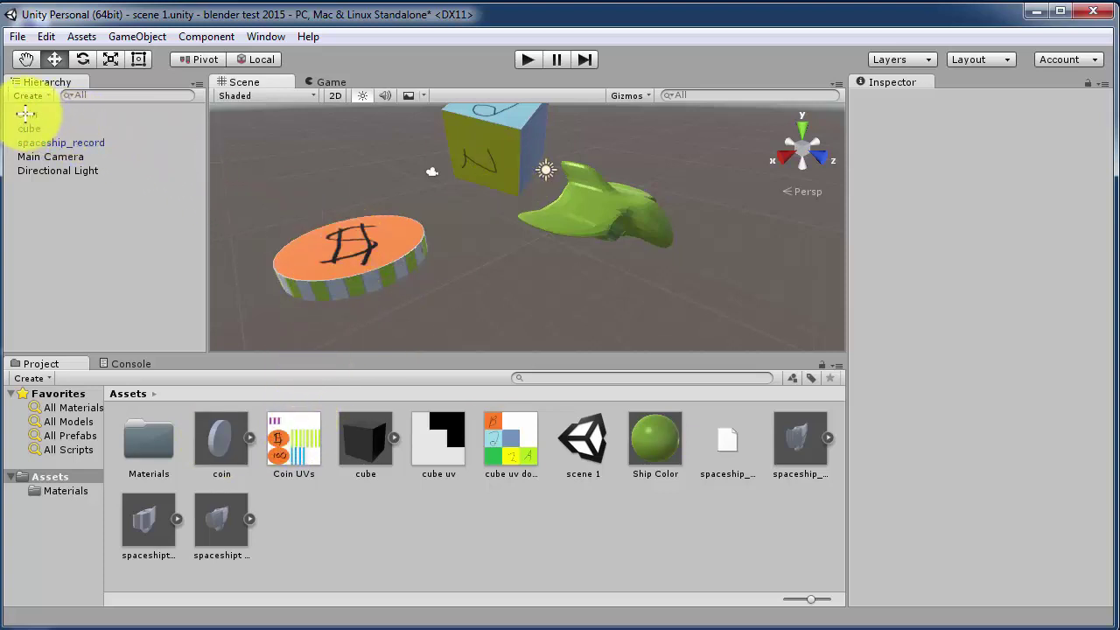
Create a prefab in the Assets folder from the textured coin in the scene hierarchy
{"action": "left_click_drag", "start_coordinate": [26, 114], "coordinate": [61, 540]}
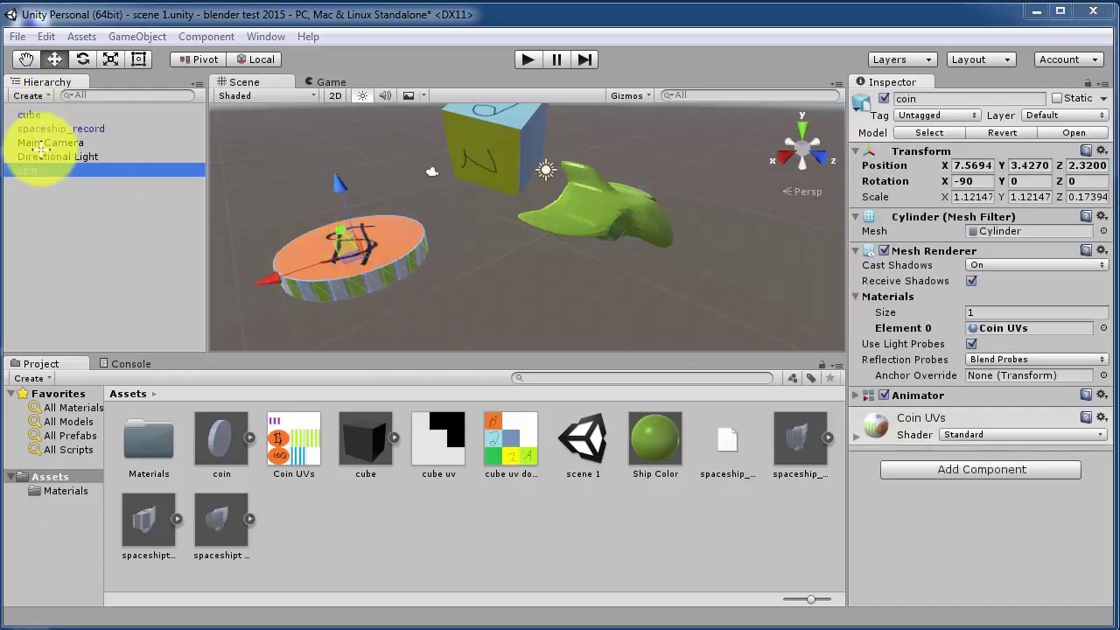
{"action": "left_click", "coordinate": [26, 178]}
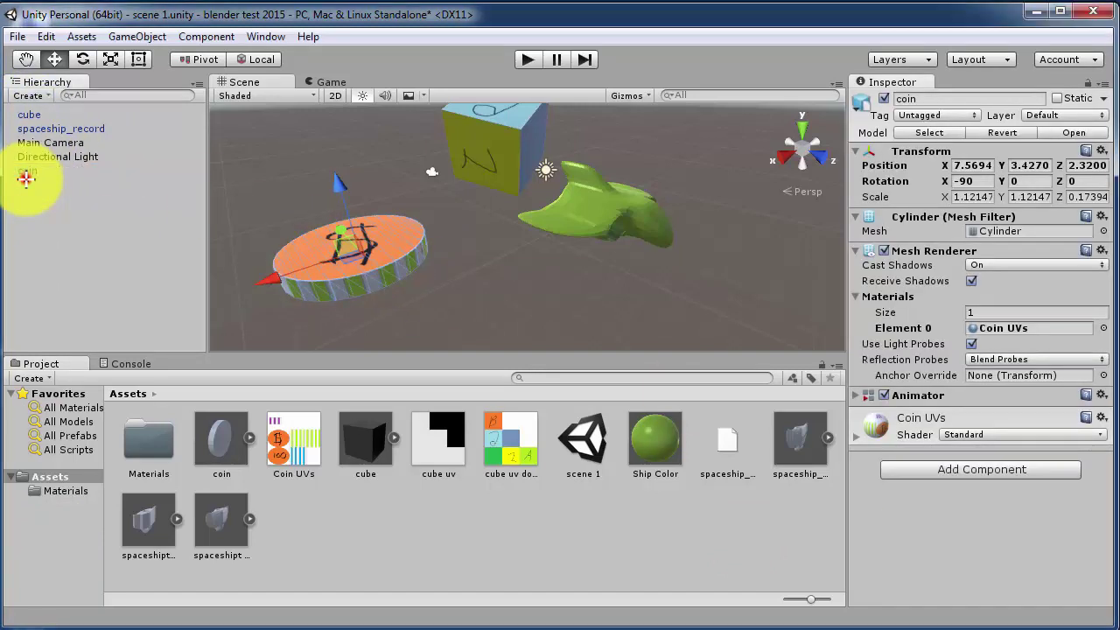
{"action": "left_click_drag", "start_coordinate": [26, 178], "coordinate": [318, 509]}
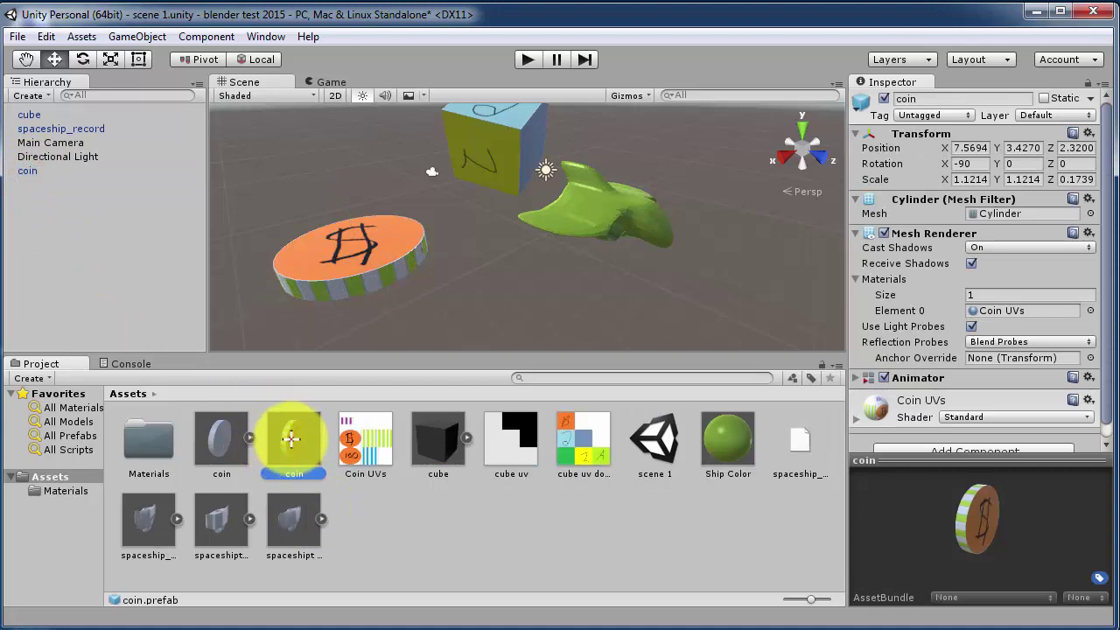
{"action": "left_click_drag", "start_coordinate": [290, 440], "coordinate": [394, 405]}
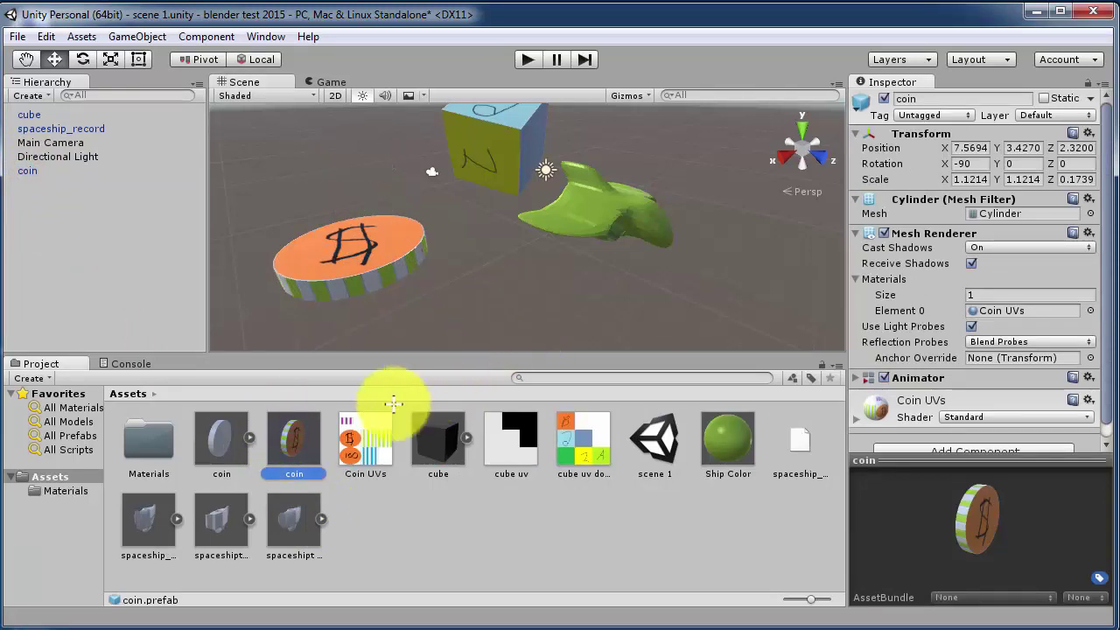